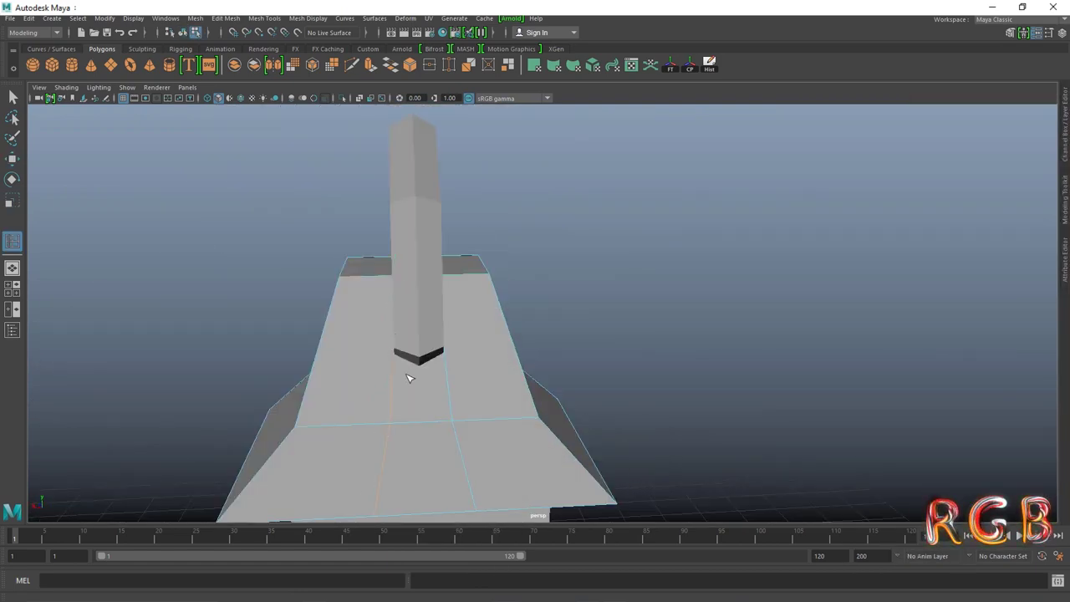
Dolly the camera in on the tapered base and its tall square pillar.
scroll(410, 378, up, 2)
Add a Multi-Cut edge loop around the lantern's upper body.
mouse_move(450, 338)
alt+mouse_down()
mouse_move(406, 396)
mouse_move(306, 302)
alt+mouse_up()
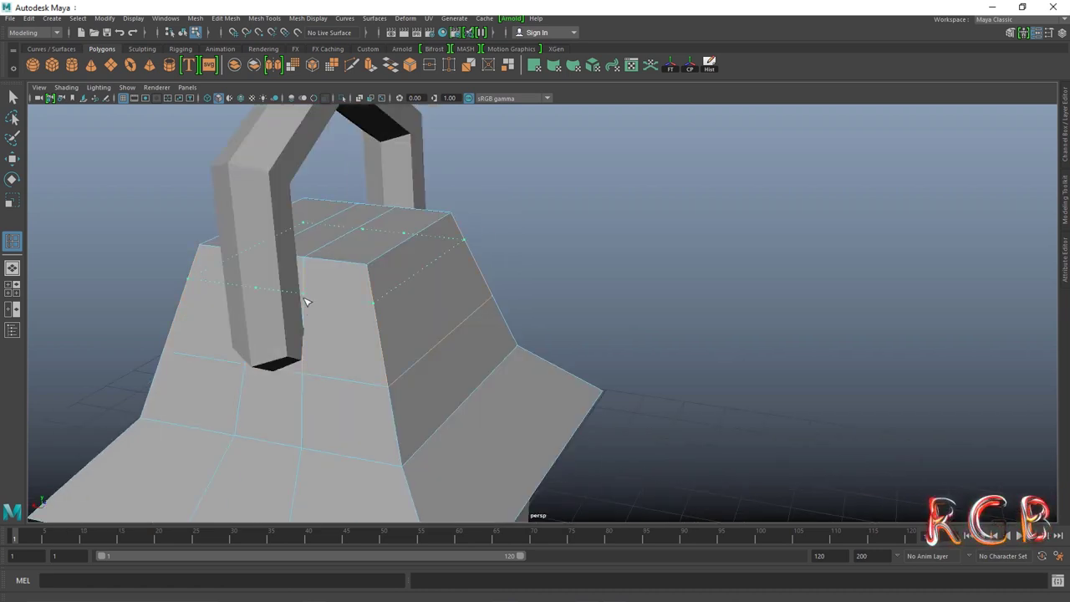
alt+drag(327, 349, 312, 296)
shift+right_drag(352, 251, 380, 417)
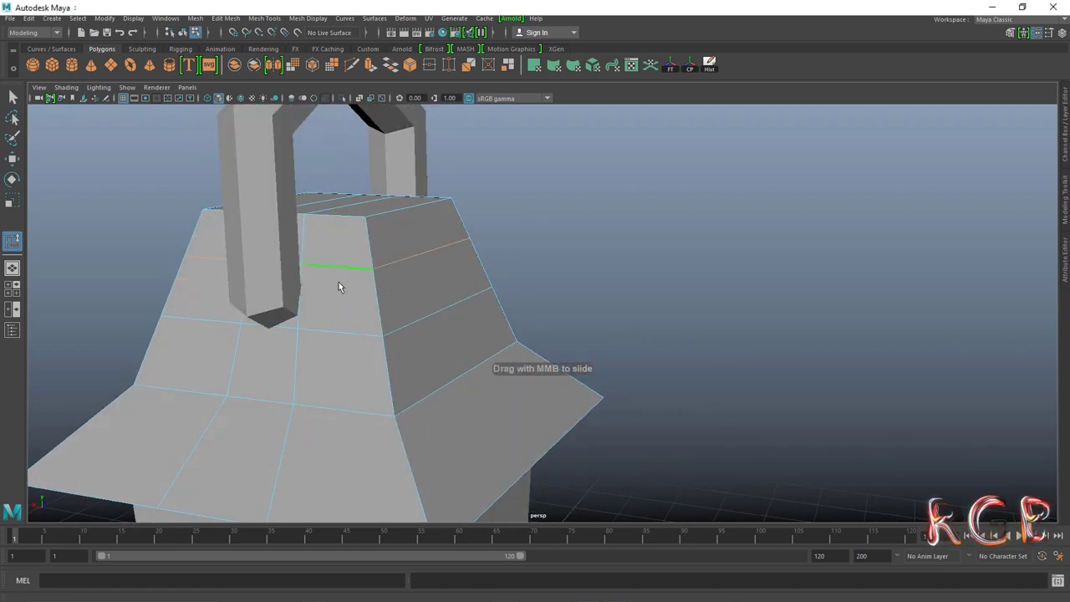
ctrl+click(351, 295)
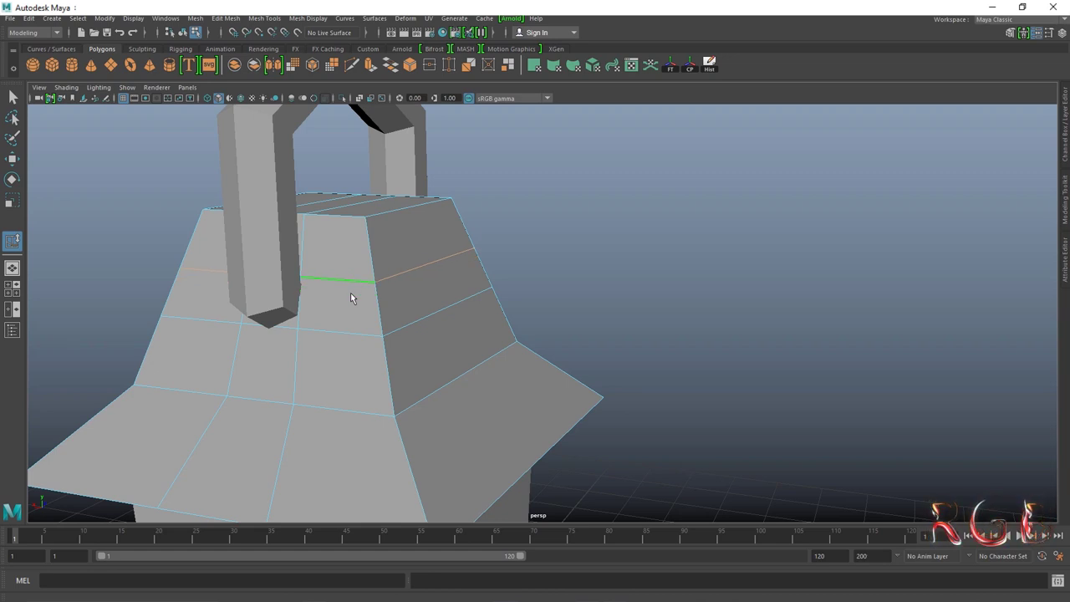
key(w)
mouse_move(351, 293)
alt+mouse_down()
mouse_move(554, 216)
mouse_move(351, 306)
mouse_move(518, 340)
alt+mouse_up()
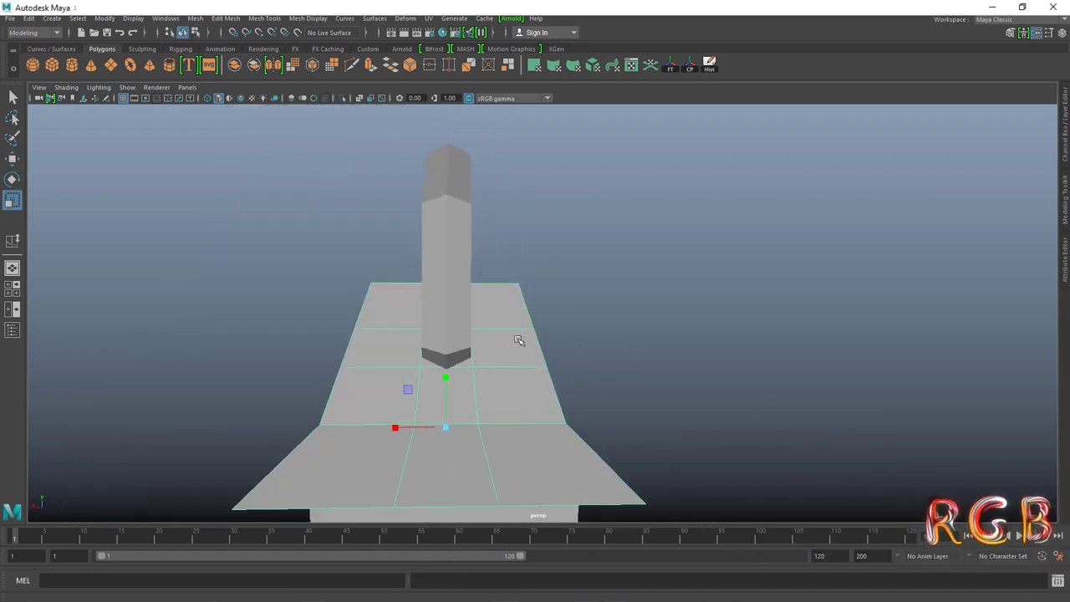
key(y)
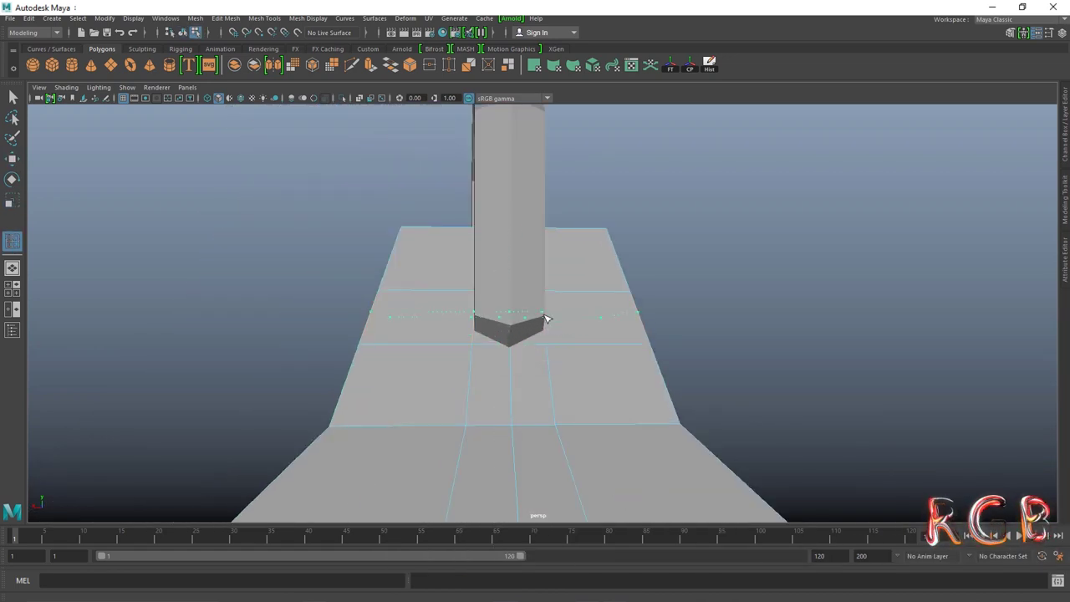
Isolate the body, circularize the front centre points and delete them into an octagonal opening.
click(342, 98)
alt+drag(490, 317, 497, 300)
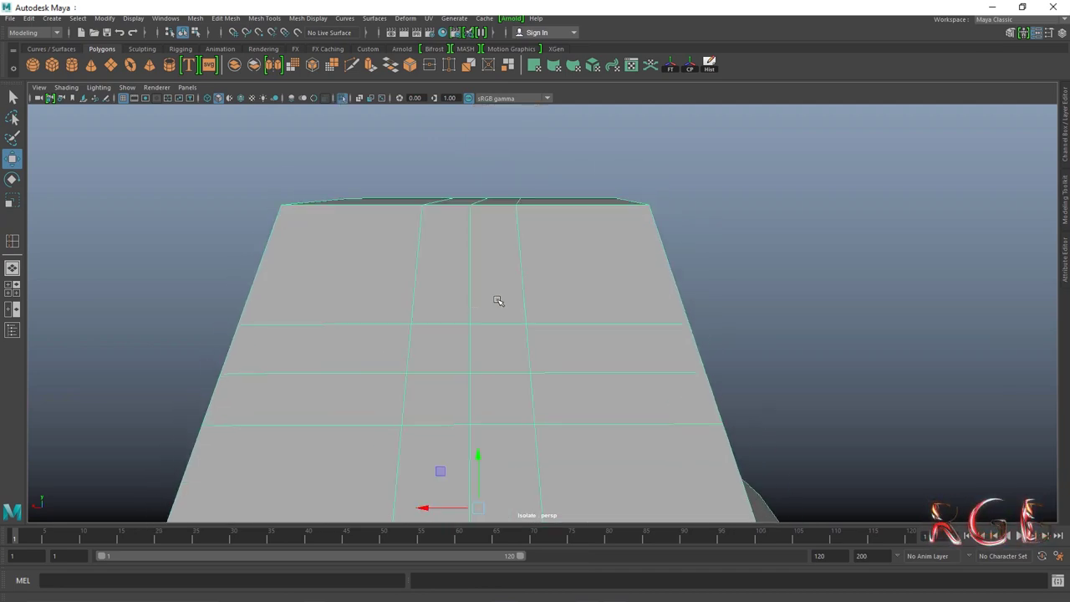
mouse_move(434, 430)
alt+mouse_down()
mouse_move(576, 372)
mouse_move(571, 246)
alt+mouse_up()
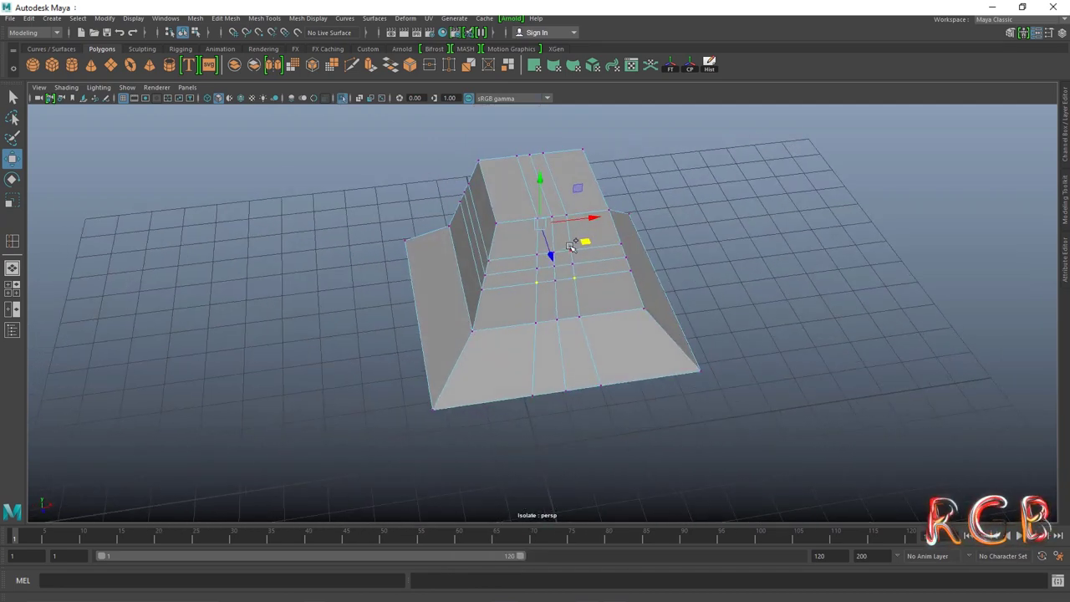
mouse_move(548, 300)
alt+mouse_down()
mouse_move(435, 195)
mouse_move(518, 410)
alt+mouse_up()
scroll(588, 394, up, 5)
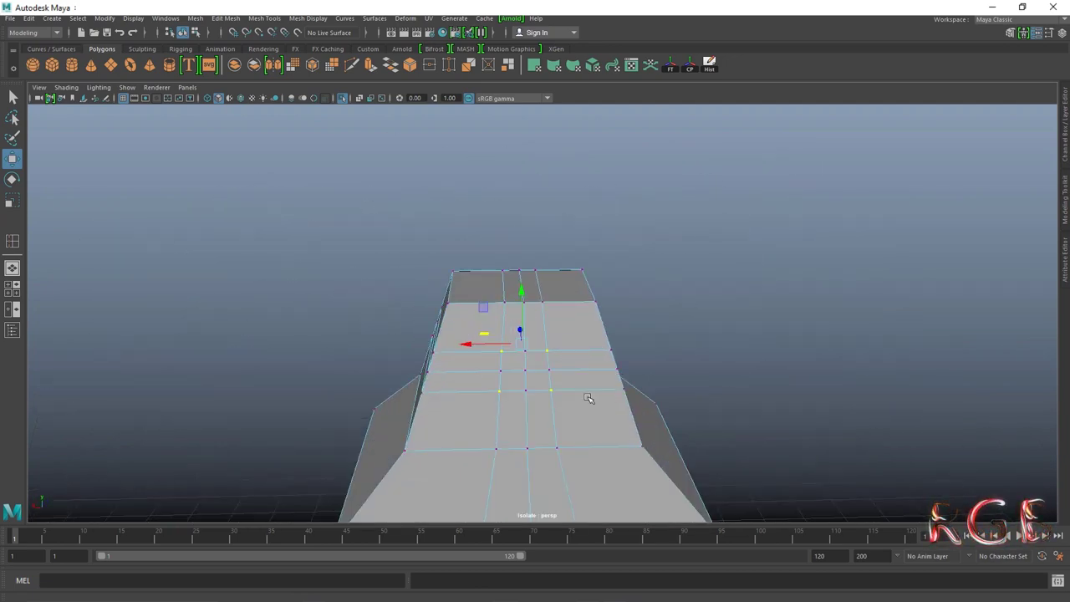
key(r)
scroll(471, 307, up, 3)
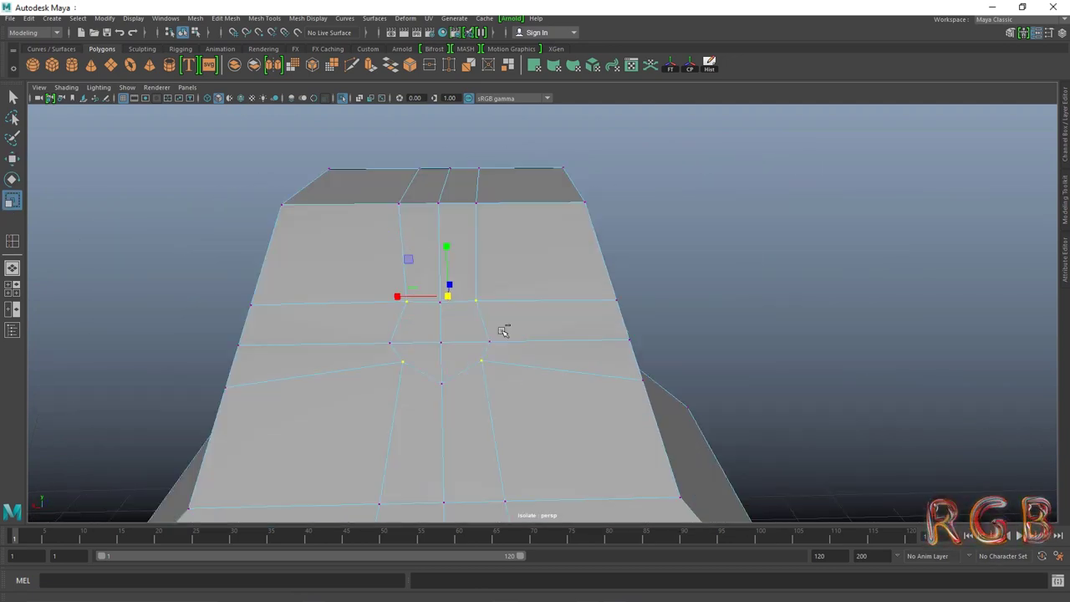
mouse_move(504, 329)
alt+mouse_down()
mouse_move(690, 413)
mouse_move(547, 330)
alt+mouse_up()
scroll(402, 328, up, 1)
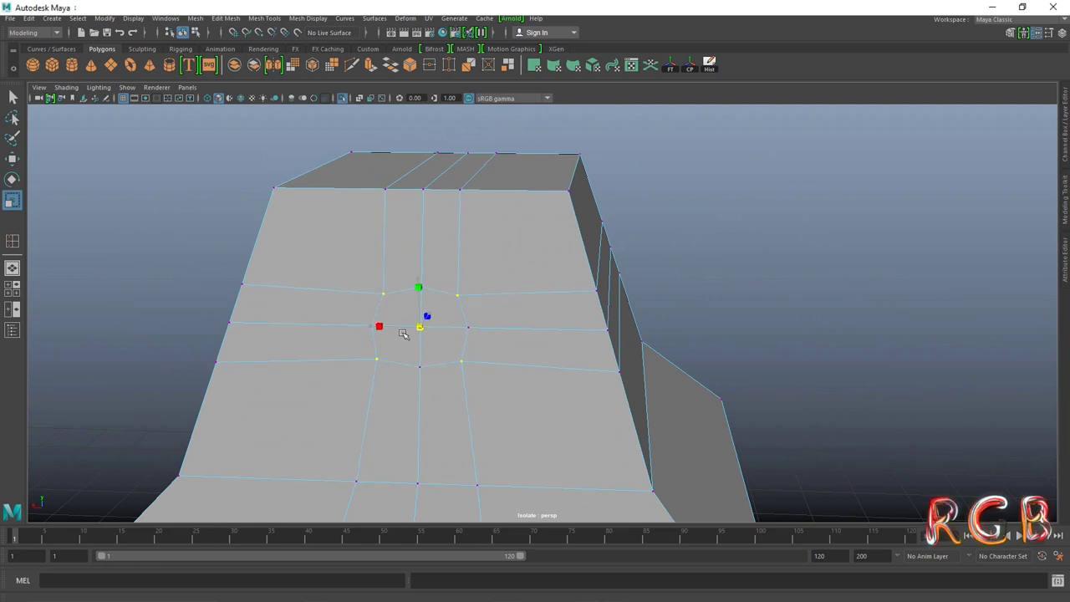
key(w)
mouse_move(402, 334)
alt+mouse_down()
mouse_move(495, 341)
mouse_move(526, 358)
mouse_move(494, 298)
alt+mouse_up()
shift+right_drag(462, 276, 456, 302)
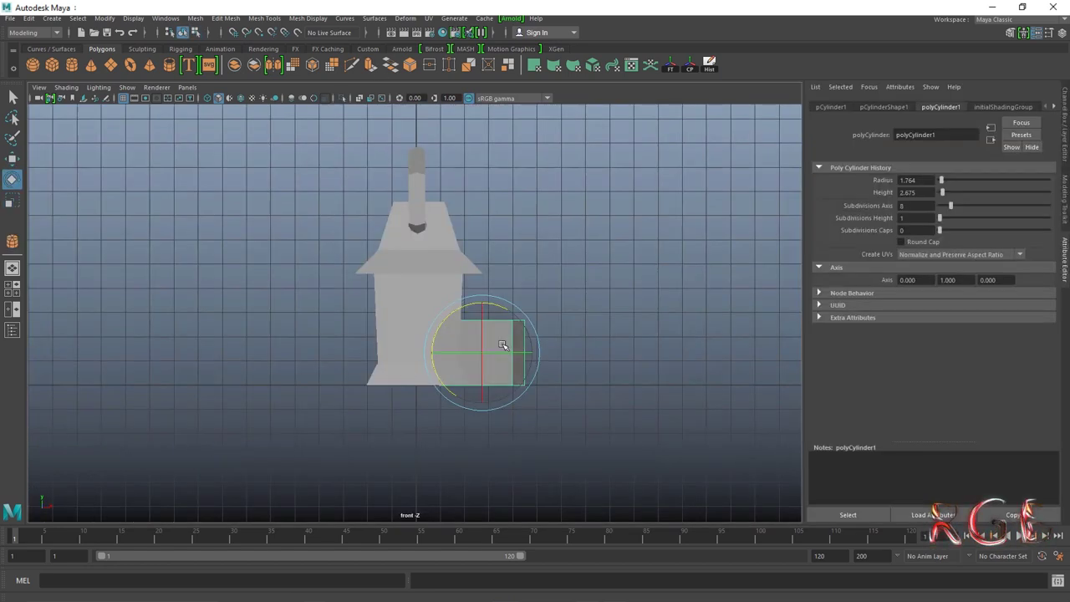
Rotate and move the octagonal cylinder into the front opening.
scroll(501, 368, up, 3)
mouse_move(558, 338)
mouse_down()
mouse_move(568, 376)
mouse_move(605, 334)
mouse_up()
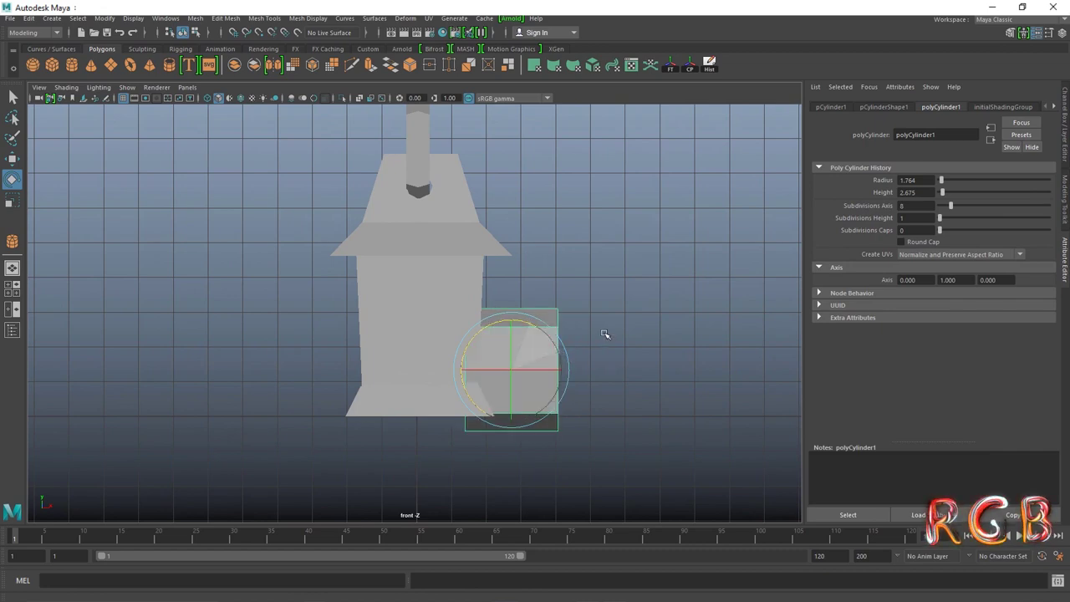
key(w)
alt+drag(506, 377, 312, 313)
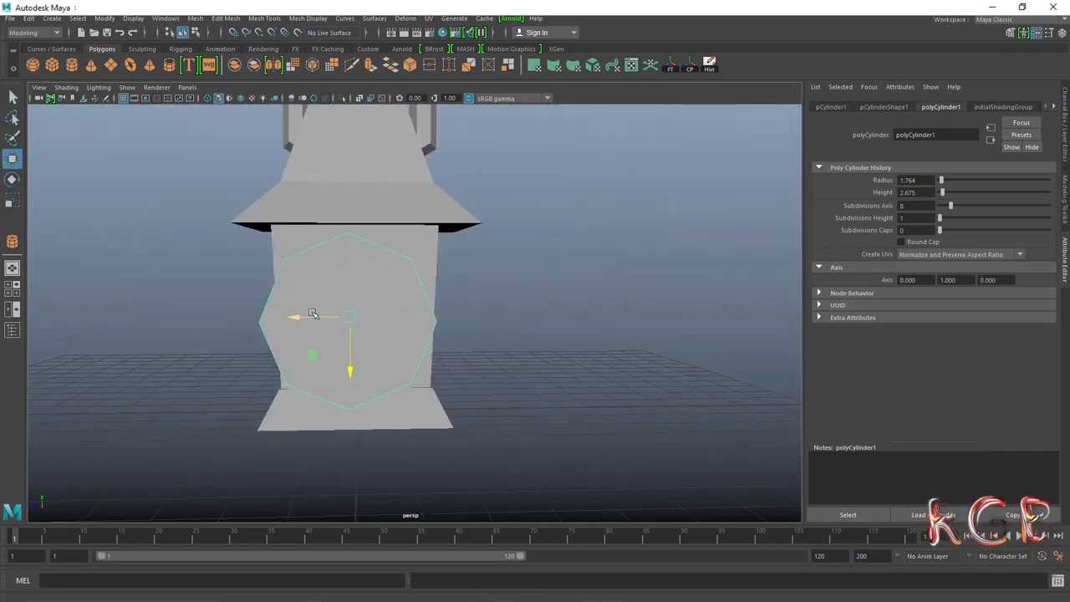
Push the cylinder's end face in to shorten it.
key(ctrl+a)
alt+drag(355, 371, 515, 307)
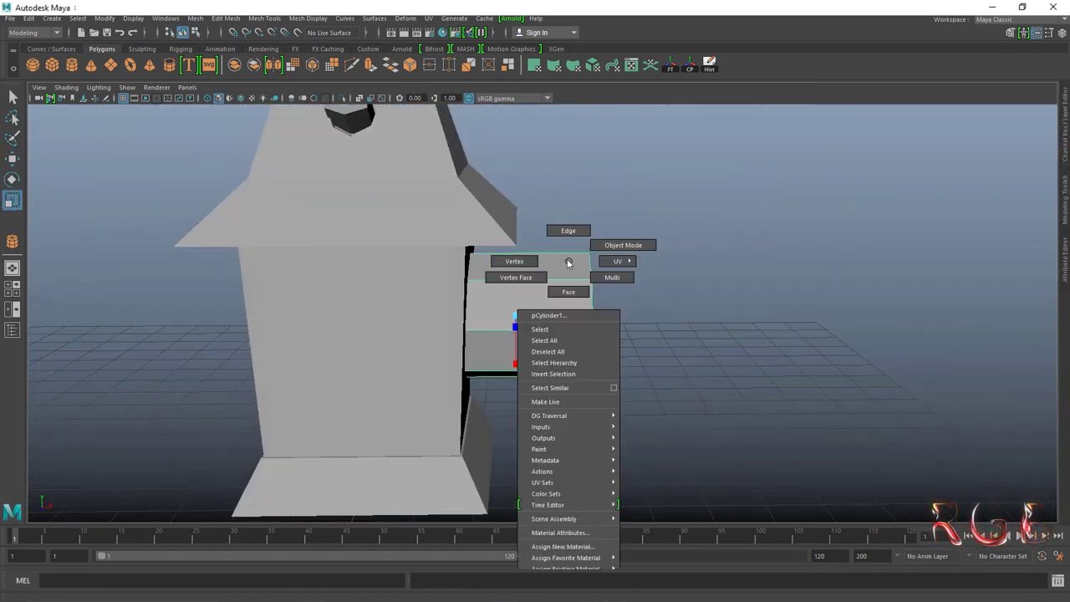
right_drag(516, 307, 516, 267)
click(590, 314)
key(w)
mouse_move(640, 314)
mouse_down()
mouse_move(469, 326)
mouse_move(666, 310)
mouse_up()
Inset the cylinder's outer end face with an extrude offset to form a rim.
right_drag(485, 267, 485, 289)
click(502, 309)
alt+drag(554, 323, 461, 201)
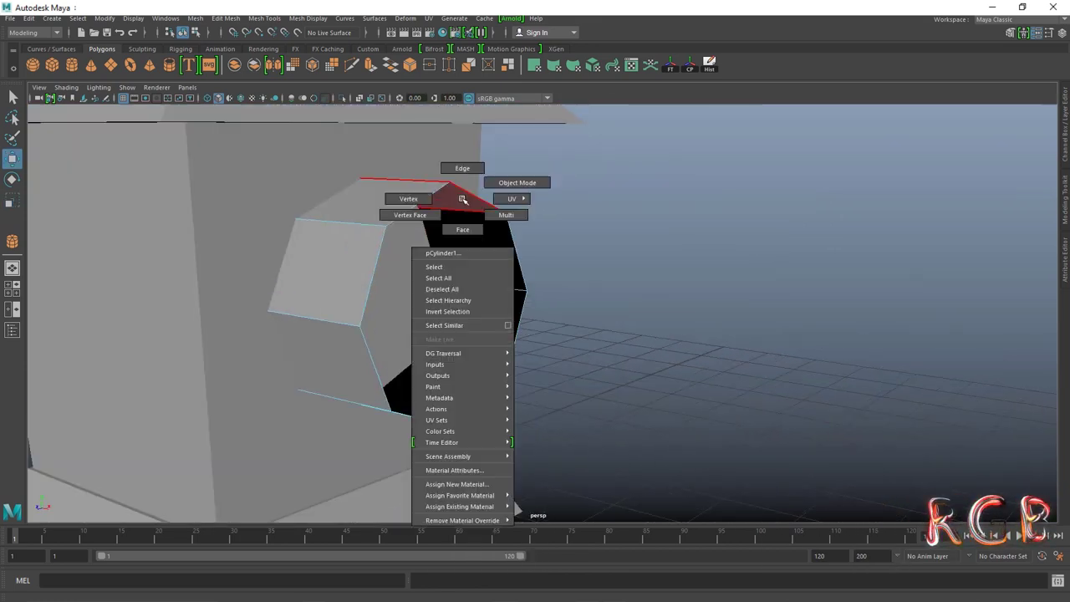
right_drag(461, 201, 540, 300)
mouse_move(501, 311)
alt+mouse_down()
mouse_move(463, 330)
mouse_move(327, 311)
mouse_move(401, 253)
mouse_move(535, 216)
mouse_move(497, 287)
alt+mouse_up()
scroll(465, 346, up, 5)
key(w)
scroll(401, 253, down, 5)
Isolate the cylinder and poke the inset end face to add centre edges.
key(ctrl+1)
key(f)
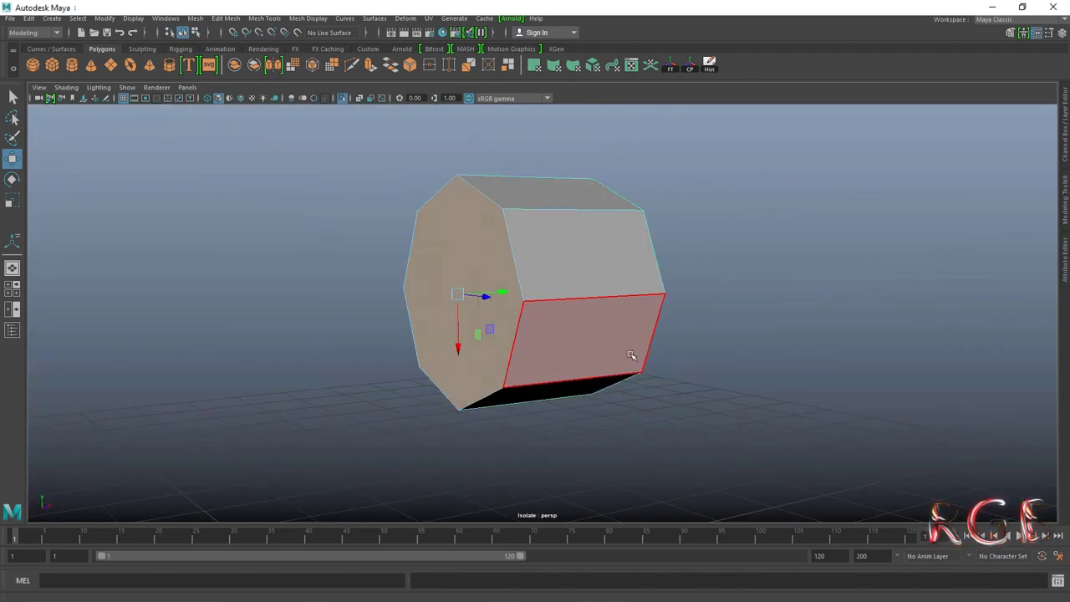
mouse_move(632, 353)
alt+mouse_down()
mouse_move(497, 344)
mouse_move(478, 263)
alt+mouse_up()
shift+right_drag(477, 250, 479, 386)
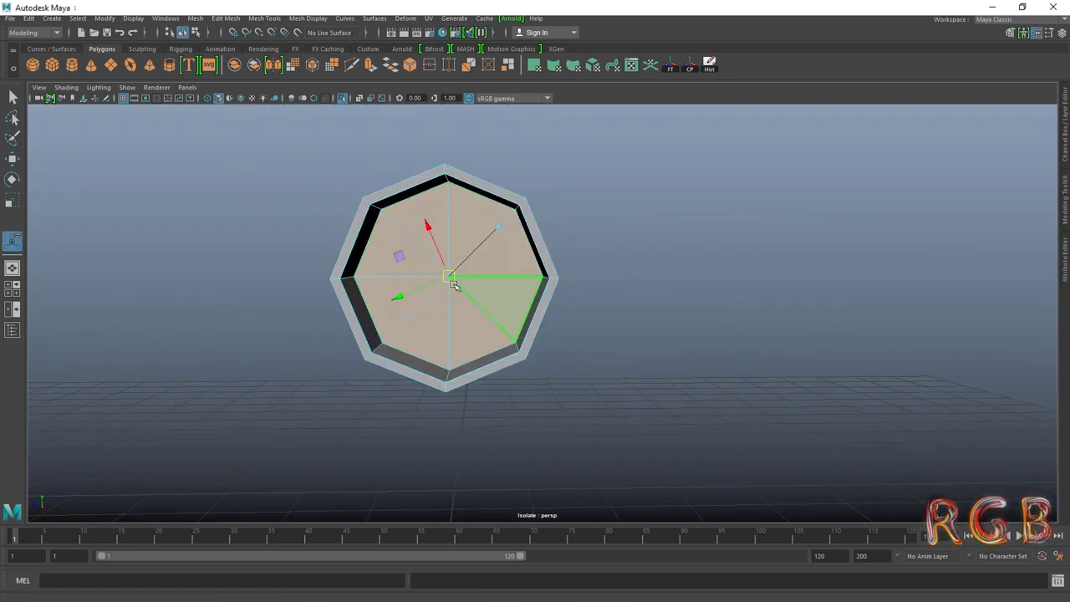
key(q)
mouse_move(479, 386)
alt+mouse_down()
mouse_move(566, 212)
mouse_move(355, 124)
alt+mouse_up()
Create a flat eight-sided cylinder near the base, radius 0.826 and height 0.357.
key(ctrl+1)
click(169, 65)
drag(511, 425, 535, 435)
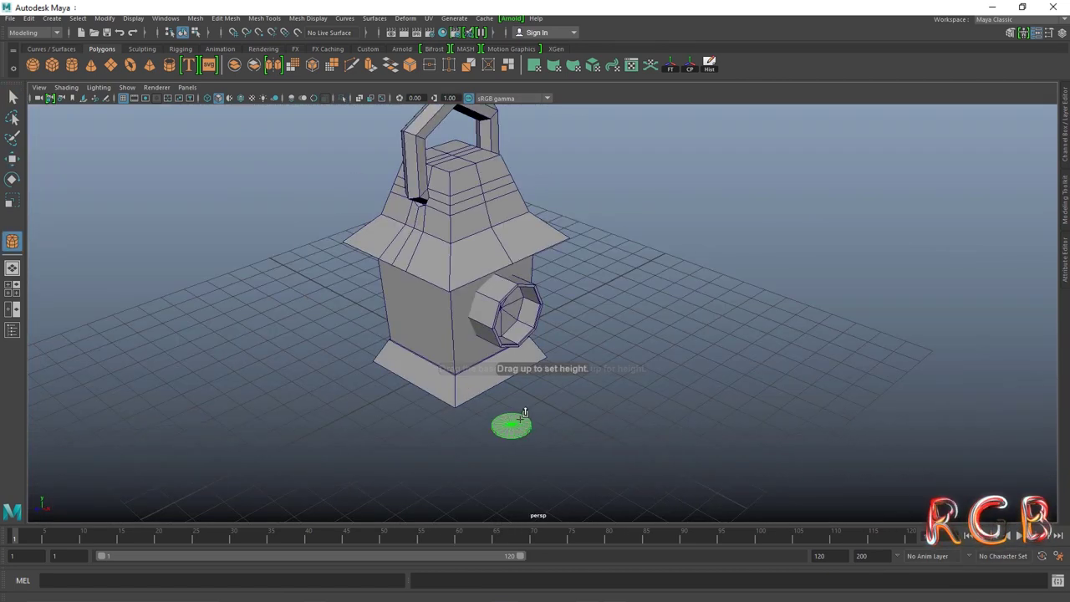
scroll(596, 386, up, 3)
scroll(595, 387, down, 2)
click(1065, 269)
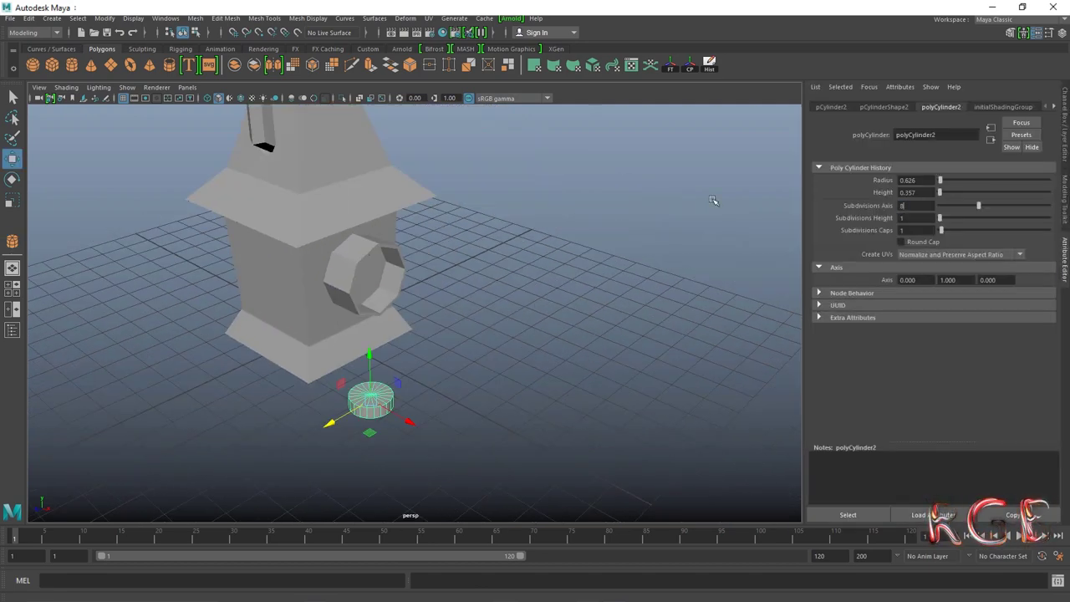
Rotate and move the small cylinder bolt against the lantern wall.
mouse_move(313, 439)
alt+mouse_down()
mouse_move(445, 396)
mouse_move(501, 351)
mouse_move(287, 359)
mouse_move(287, 243)
mouse_move(334, 264)
mouse_move(337, 331)
mouse_move(318, 367)
alt+mouse_up()
key(e)
key(w)
key(w)
drag(297, 368, 306, 393)
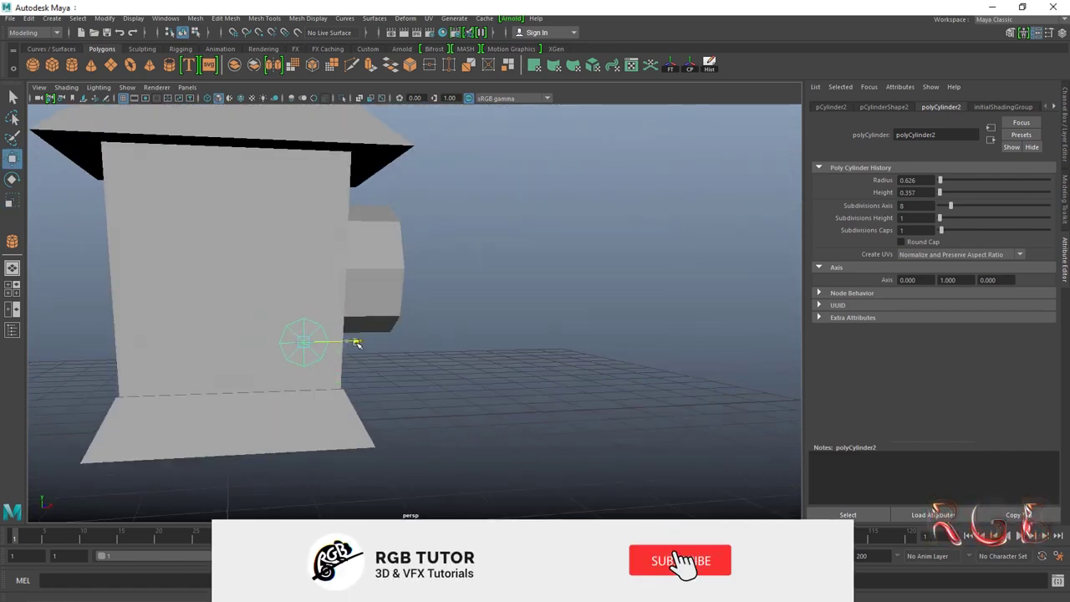
Duplicate the bolt, group both copies and centre the group's pivot.
key(ctrl+d)
mouse_move(359, 301)
alt+mouse_down()
mouse_move(372, 217)
mouse_move(352, 231)
alt+mouse_up()
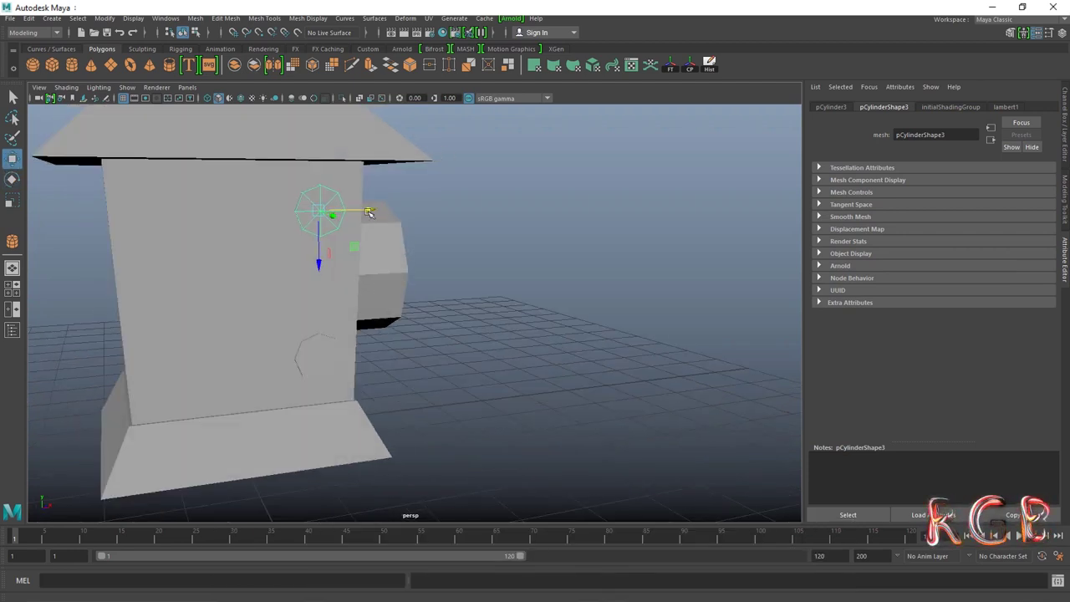
key(ctrl+g)
click(104, 17)
click(143, 100)
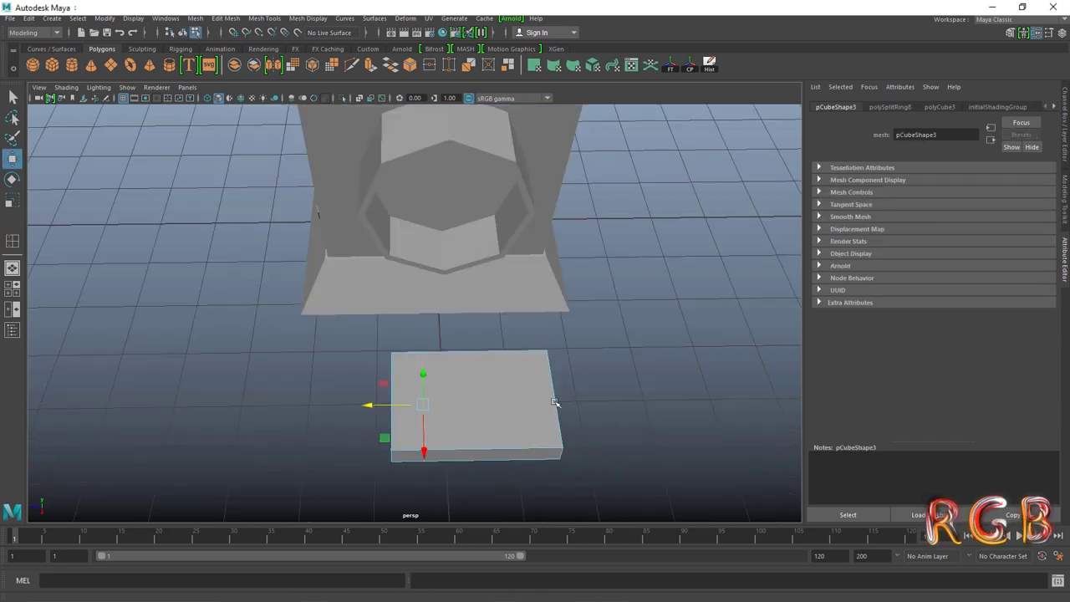
Multi-Cut edge loops across the flat slab to divide it into planks.
shift+right_drag(555, 404, 490, 452)
mouse_move(522, 451)
alt+mouse_down()
mouse_move(460, 430)
mouse_move(473, 457)
alt+mouse_up()
ctrl+click(389, 407)
mouse_move(388, 408)
alt+mouse_down()
mouse_move(382, 444)
mouse_move(394, 430)
mouse_move(485, 426)
mouse_move(459, 372)
mouse_move(415, 348)
mouse_move(396, 394)
mouse_move(447, 328)
mouse_move(306, 275)
alt+mouse_up()
ctrl+click(394, 430)
Move the slab's front vertices to open long slits between the planks.
key(w)
click(425, 370)
click(490, 380)
click(415, 349)
click(306, 275)
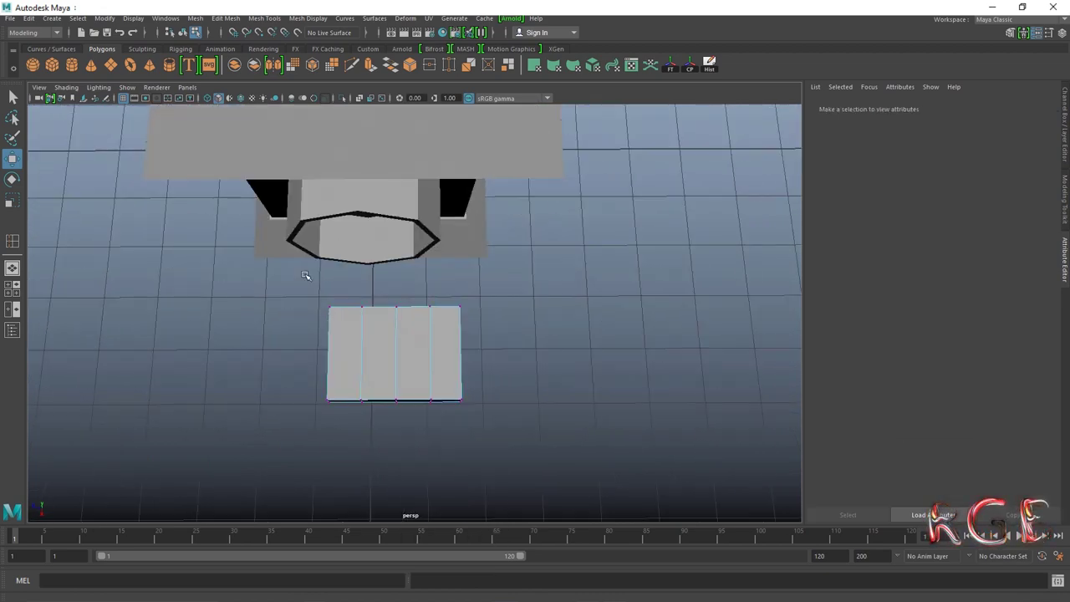
click(427, 354)
mouse_move(400, 316)
alt+mouse_down()
mouse_move(518, 351)
mouse_move(382, 318)
alt+mouse_up()
key(w)
drag(326, 377, 330, 381)
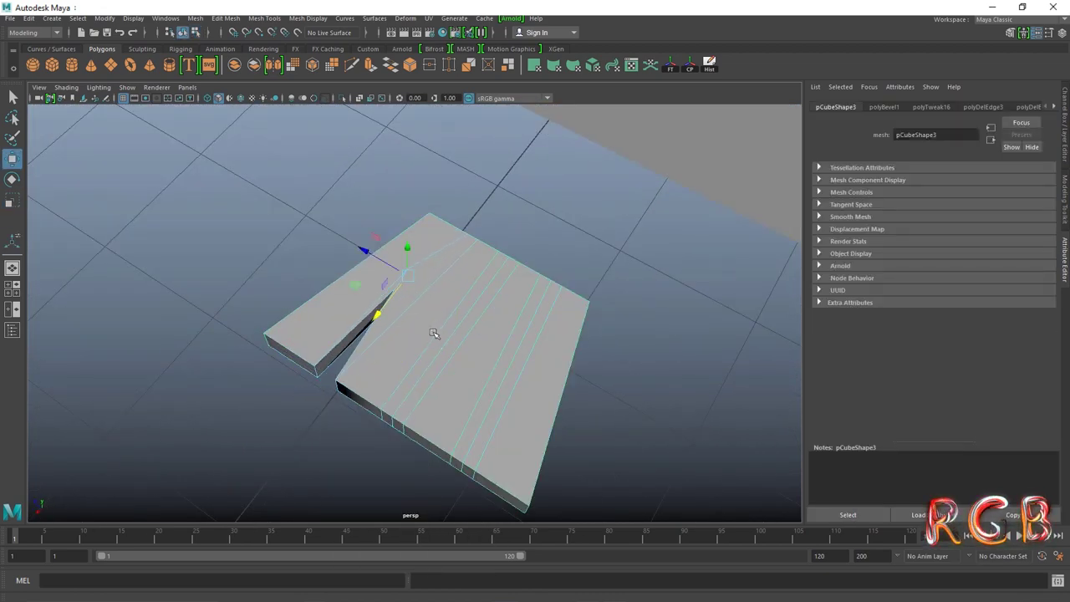
mouse_move(365, 250)
mouse_down()
mouse_move(398, 304)
mouse_move(557, 329)
mouse_move(553, 361)
mouse_up()
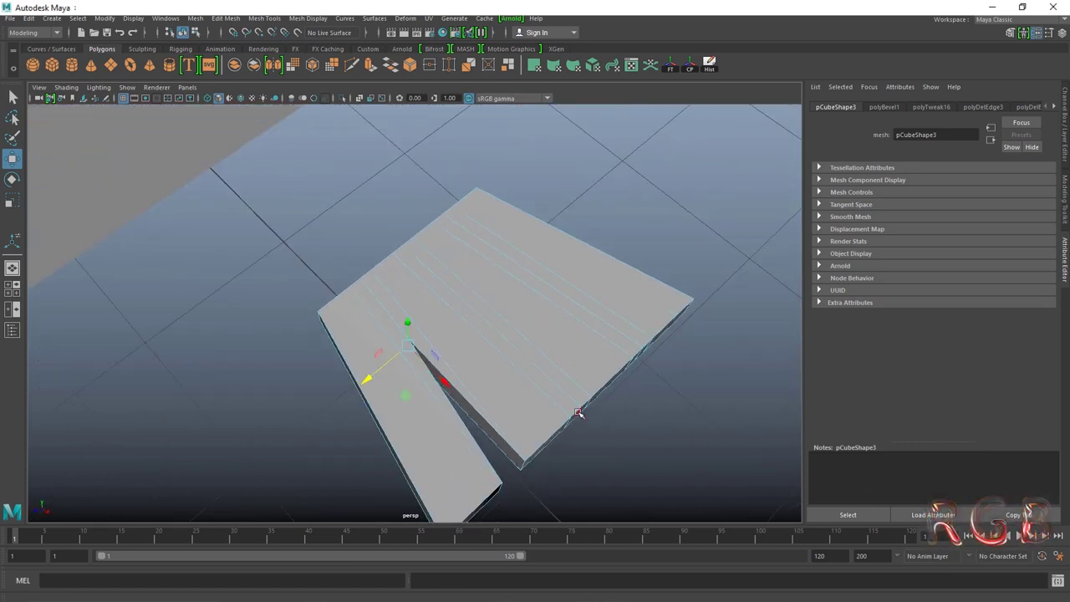
mouse_move(613, 444)
mouse_down()
mouse_move(456, 362)
mouse_move(683, 399)
mouse_move(519, 418)
mouse_move(423, 506)
mouse_move(320, 462)
mouse_up()
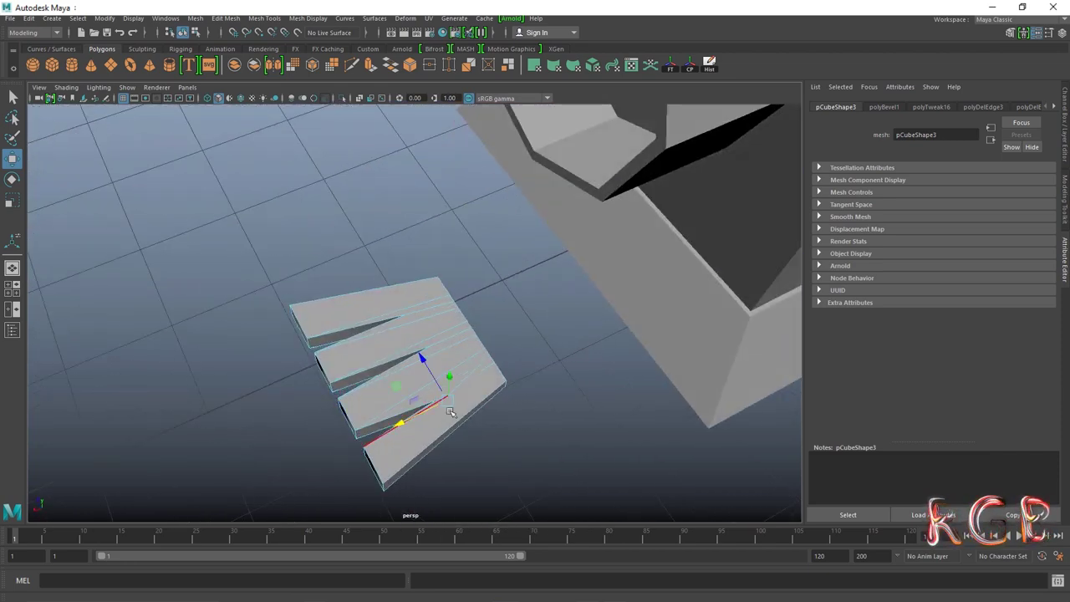
Create a thin polygon cube and stretch it into a flat square plate beside the planks.
mouse_move(341, 353)
mouse_down()
mouse_move(473, 364)
mouse_move(432, 313)
mouse_up()
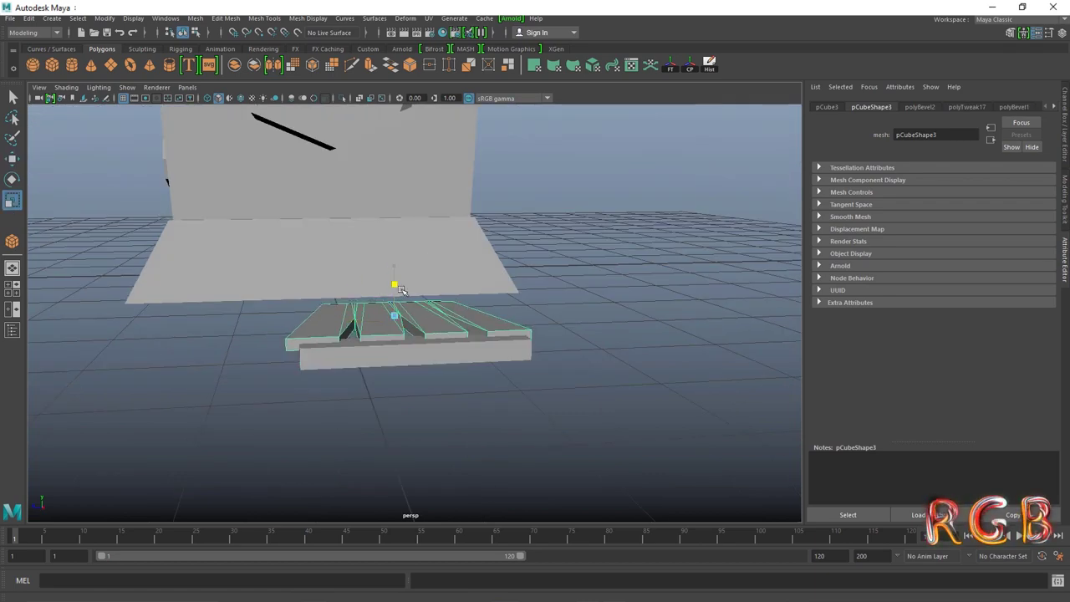
drag(395, 277, 398, 285)
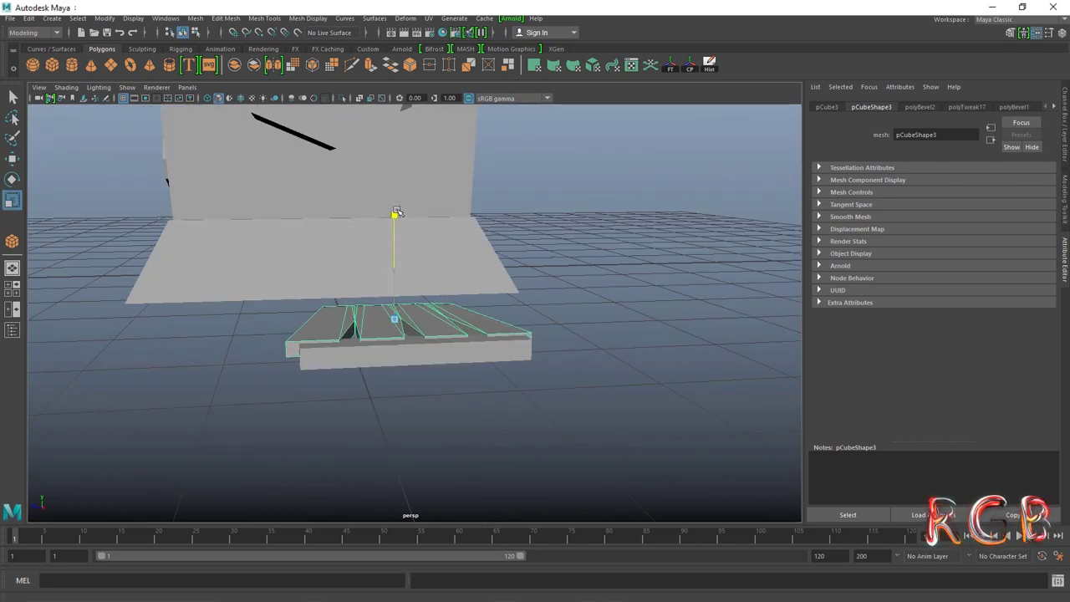
mouse_move(396, 212)
alt+mouse_down()
mouse_move(443, 251)
mouse_move(535, 435)
alt+mouse_up()
drag(276, 361, 393, 213)
mouse_move(387, 310)
alt+mouse_down()
mouse_move(390, 286)
mouse_move(447, 313)
alt+mouse_up()
mouse_move(519, 322)
alt+mouse_down()
mouse_move(360, 411)
mouse_move(566, 370)
mouse_move(510, 345)
alt+mouse_up()
mouse_move(396, 314)
mouse_down()
mouse_move(410, 345)
mouse_move(508, 358)
mouse_move(266, 252)
mouse_up()
Scale the plate's end inward into a pointed triangular shape.
key(w)
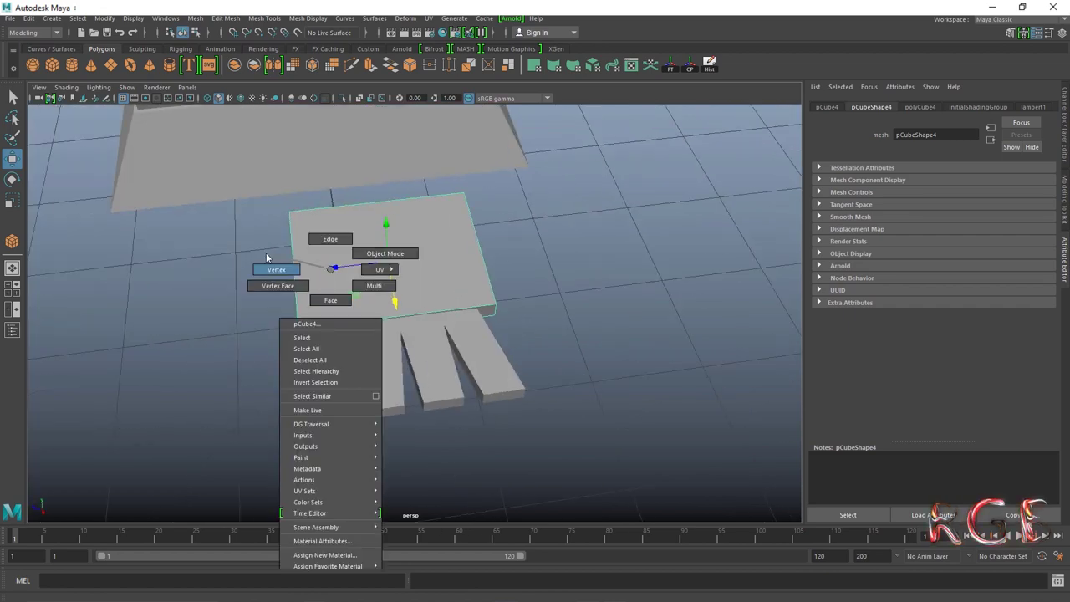
right_drag(266, 252, 652, 370)
click(384, 275)
key(r)
mouse_move(385, 318)
mouse_down()
mouse_move(326, 330)
mouse_move(394, 345)
mouse_up()
Extrude the plate's top face inward and down into a recessed inset frame.
right_drag(285, 292, 276, 276)
mouse_move(276, 276)
alt+mouse_down()
mouse_move(334, 264)
mouse_move(530, 291)
mouse_move(384, 295)
mouse_move(390, 335)
mouse_move(390, 304)
mouse_move(358, 284)
mouse_move(358, 251)
mouse_move(358, 288)
alt+mouse_up()
key(w)
key(ctrl+e)
key(f)
key(ctrl+e)
key(F8)
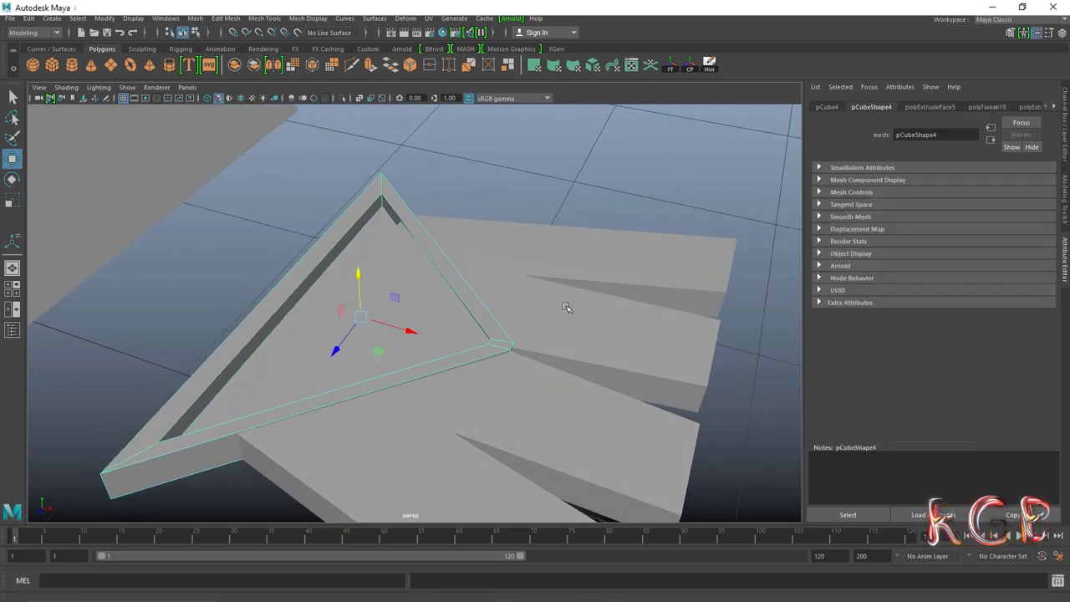
alt+drag(566, 306, 544, 304)
mouse_move(435, 295)
alt+mouse_down()
mouse_move(470, 333)
mouse_move(375, 375)
mouse_move(399, 310)
mouse_move(542, 186)
mouse_move(359, 354)
mouse_move(485, 326)
mouse_move(549, 365)
mouse_move(477, 365)
alt+mouse_up()
key(r)
key(w)
Group the planks and triangular plate together as group8.
click(358, 354)
key(r)
key(w)
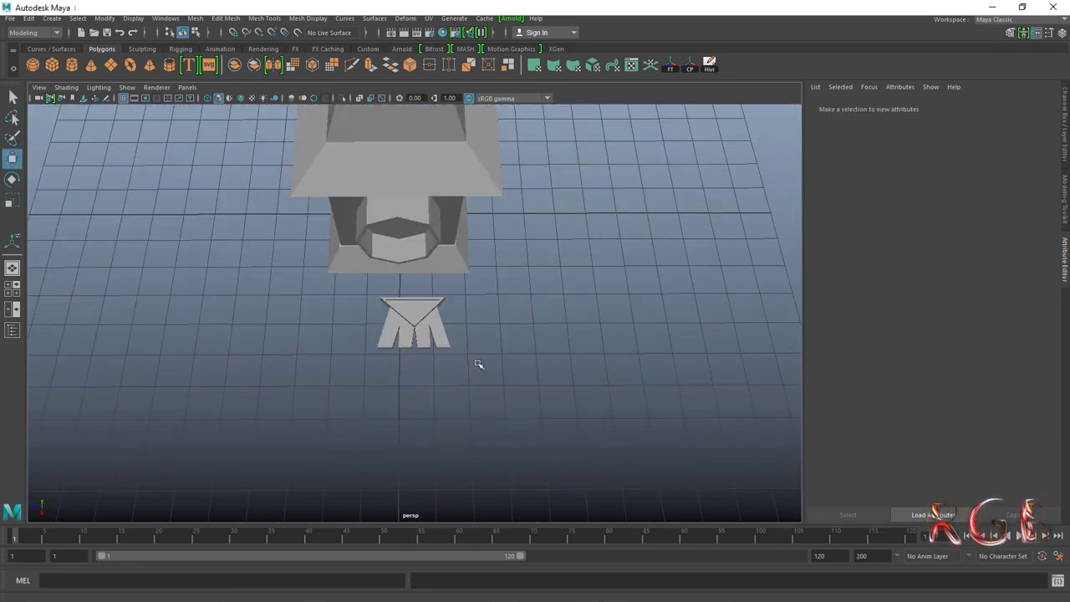
click(443, 312)
Group the M plank pieces and centre the group's pivot.
key(ctrl+g)
alt+drag(442, 312, 525, 291)
scroll(525, 290, up, 2)
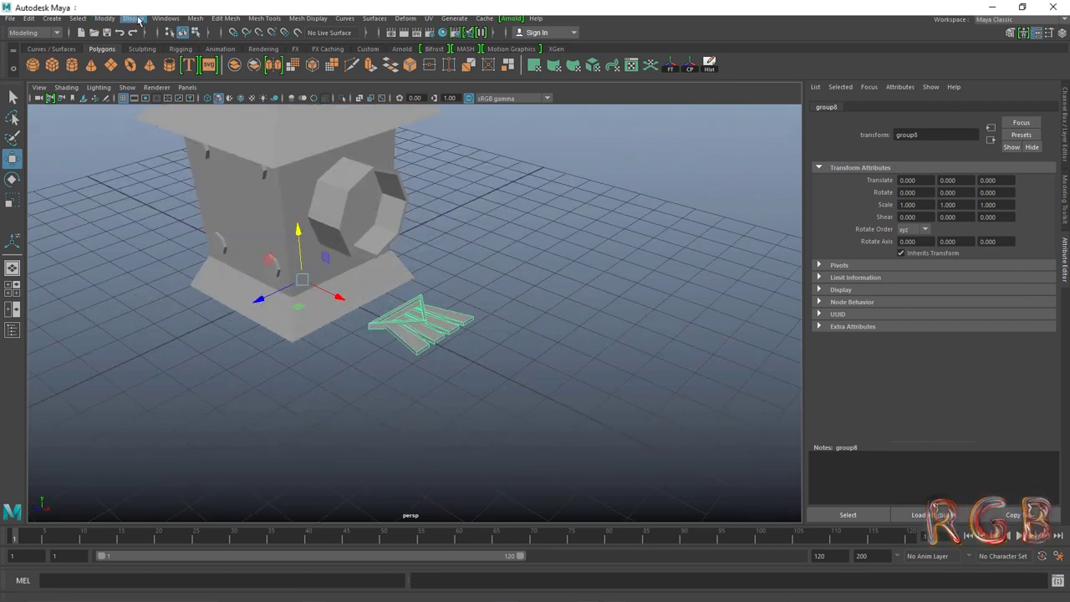
click(104, 18)
click(126, 108)
scroll(439, 280, down, 3)
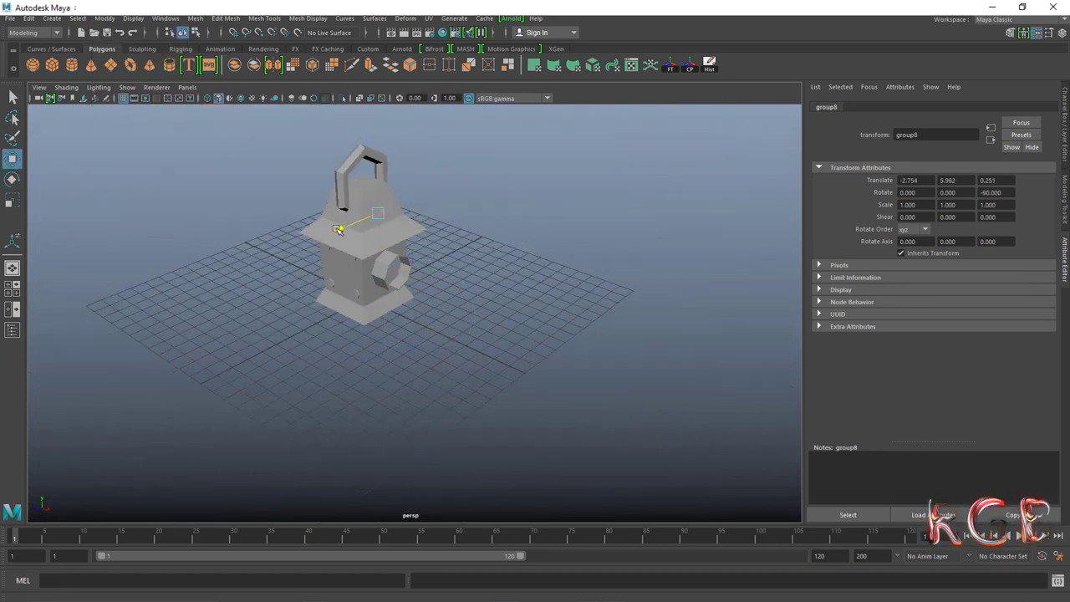
Tilt the M emblem group to match the roof's front slope.
scroll(422, 228, up, 3)
scroll(416, 306, up, 2)
key(e)
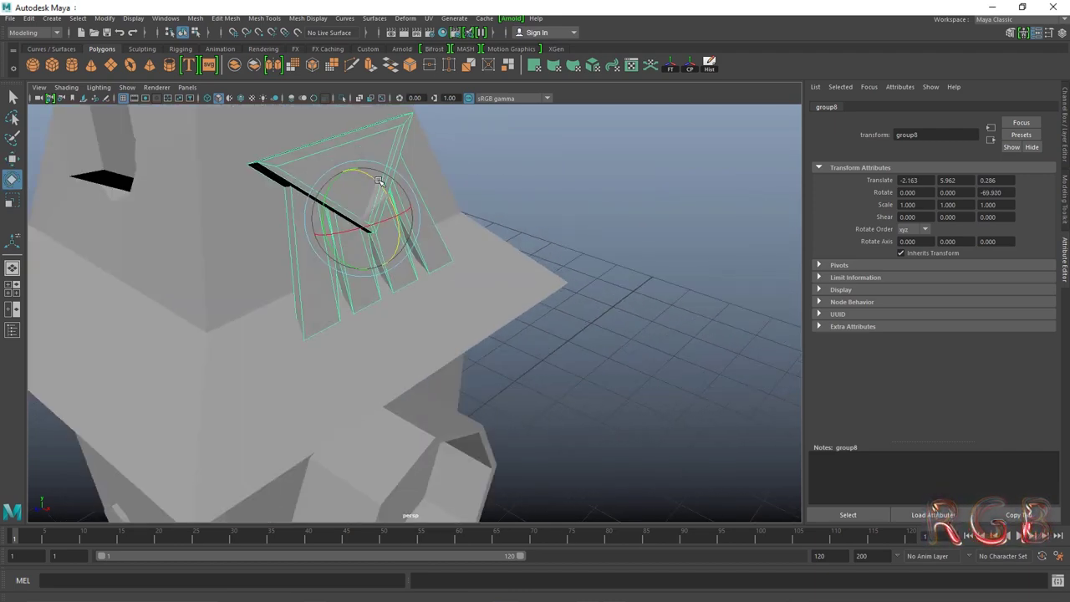
drag(392, 251, 414, 276)
mouse_move(414, 276)
alt+mouse_down()
mouse_move(414, 344)
mouse_move(422, 234)
mouse_move(325, 256)
mouse_move(256, 256)
mouse_move(276, 267)
alt+mouse_up()
key(w)
Slide the emblem flush onto the roof front and scale it down to 0.733.
scroll(580, 279, down, 3)
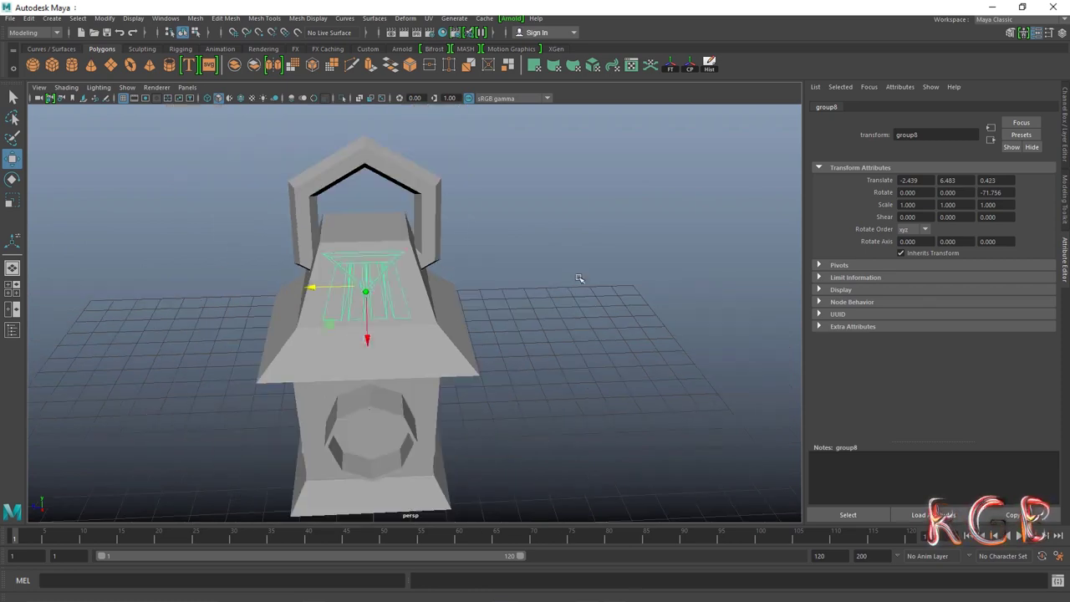
alt+drag(580, 279, 330, 284)
scroll(354, 326, up, 3)
scroll(354, 326, down, 2)
key(r)
alt+drag(330, 284, 455, 287)
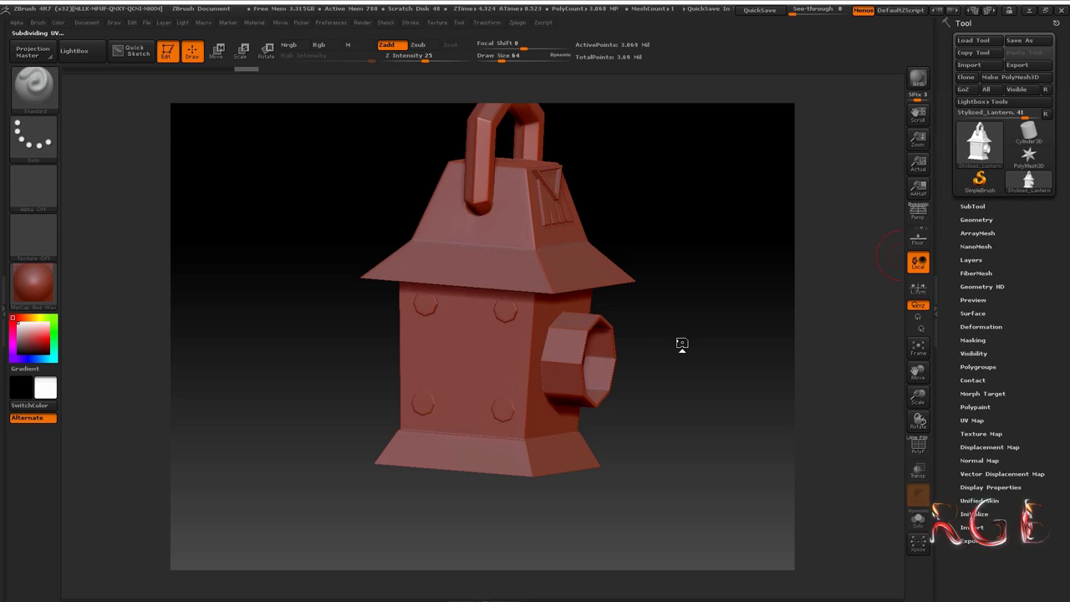
mouse_move(681, 342)
mouse_down()
mouse_move(624, 346)
mouse_move(633, 315)
mouse_move(657, 296)
mouse_move(610, 339)
mouse_move(624, 315)
mouse_move(494, 259)
mouse_up()
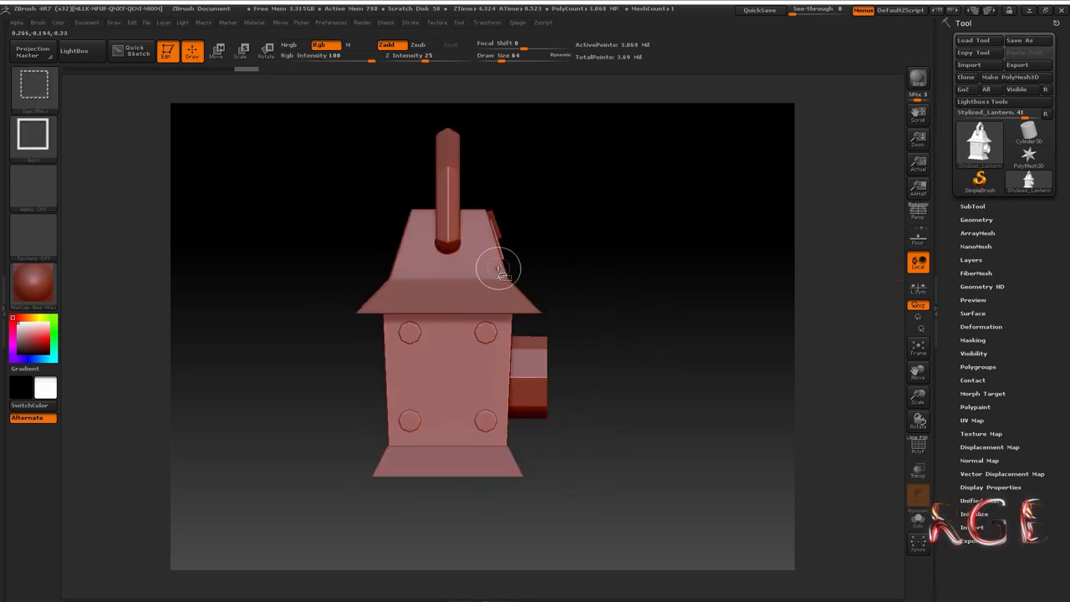
Solo the roof SubTool, choose TrimDynamic with Zsub and undo the stray stroke.
ctrl+shift+click(495, 258)
drag(593, 301, 643, 388)
key(b)
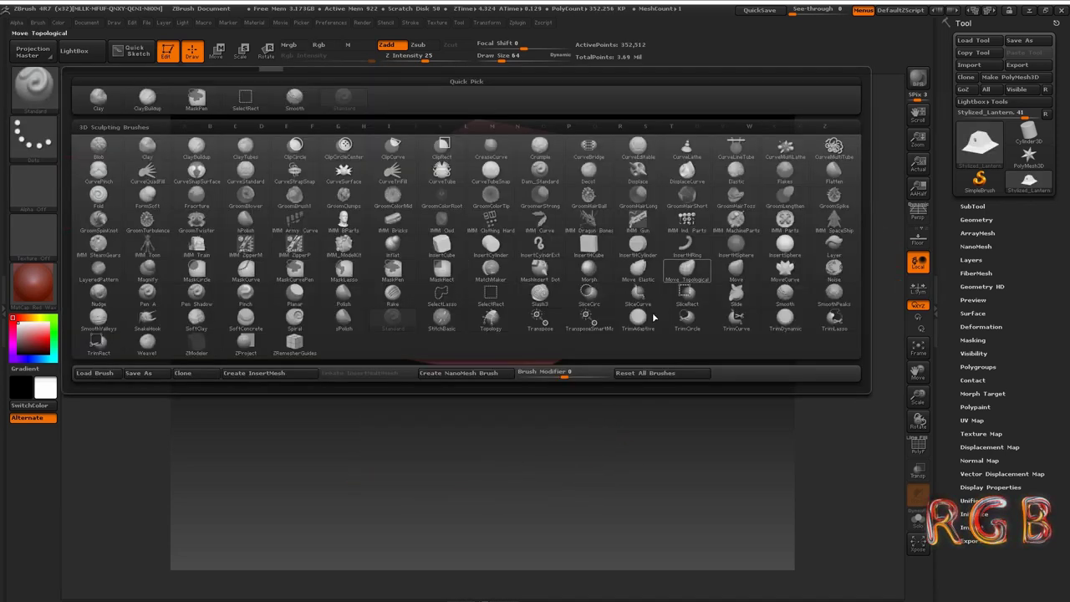
key(t)
key(d)
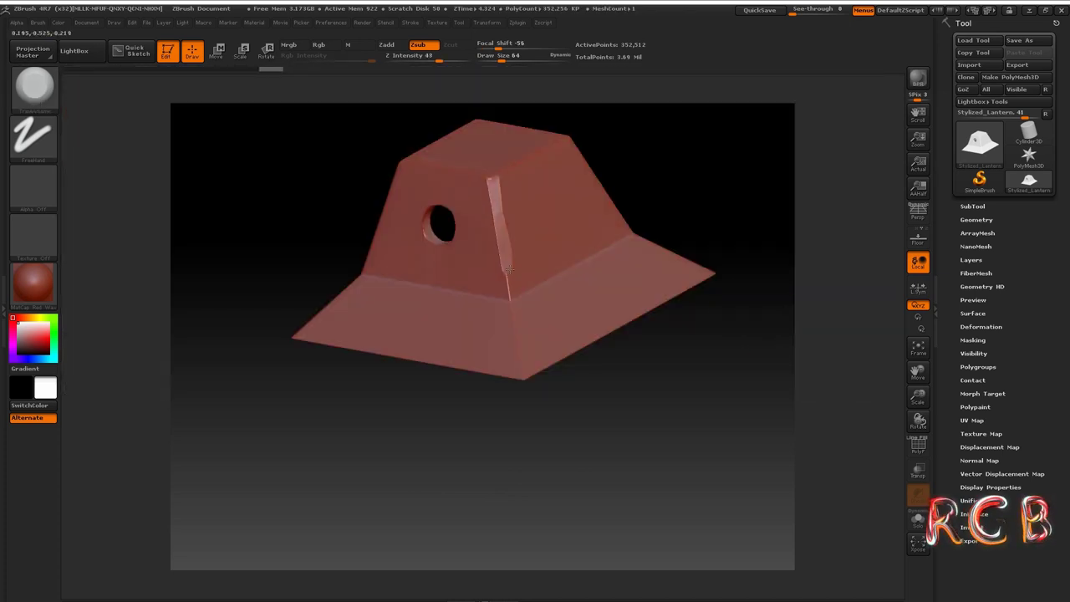
key(ctrl+z)
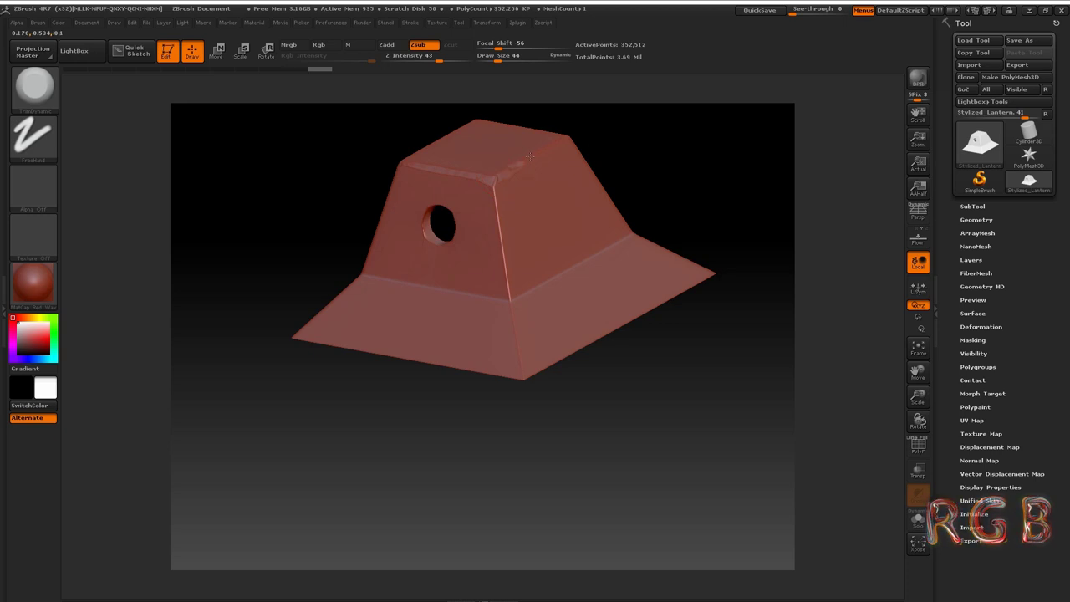
Smooth and trim the roof edges into bevels, then solo the body panel-and-base piece.
drag(530, 155, 524, 192)
mouse_move(517, 316)
mouse_down()
mouse_move(609, 425)
mouse_move(700, 394)
mouse_move(508, 210)
mouse_up()
key(shift)
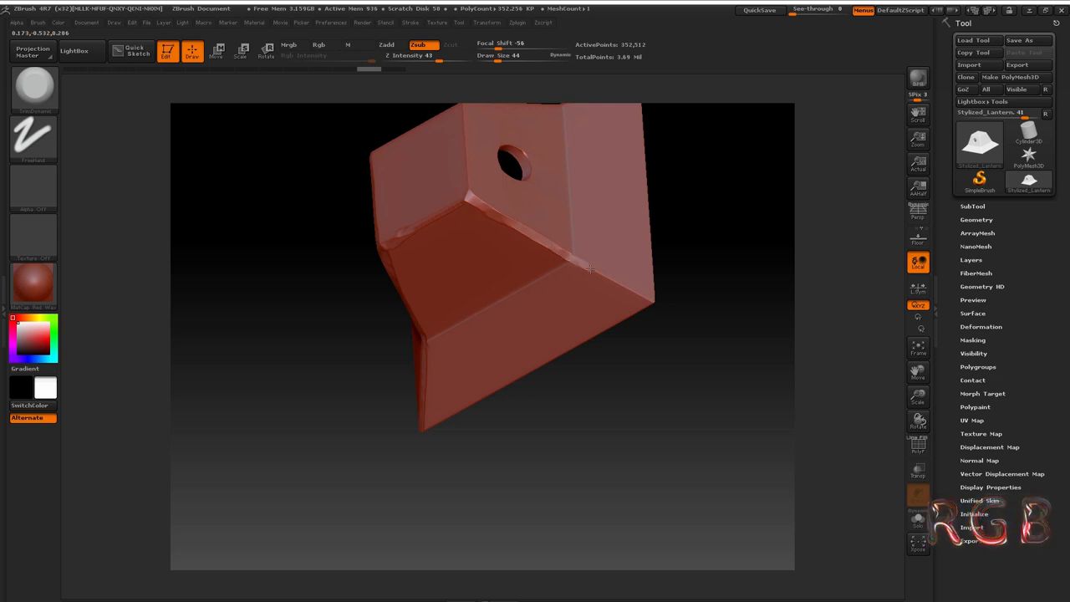
drag(678, 315, 456, 182)
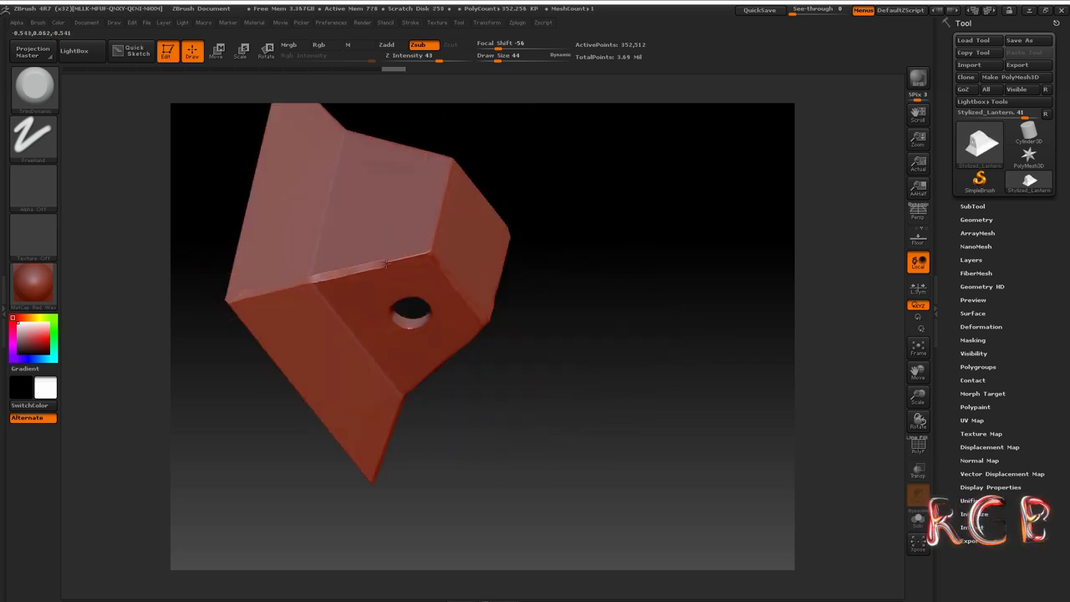
drag(500, 269, 530, 378)
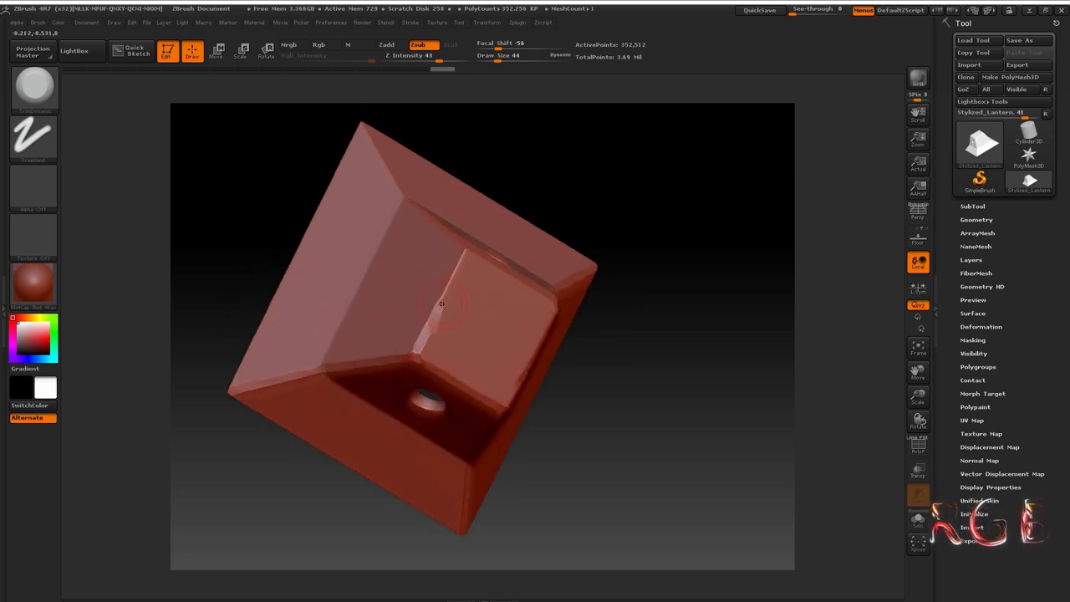
drag(459, 255, 460, 254)
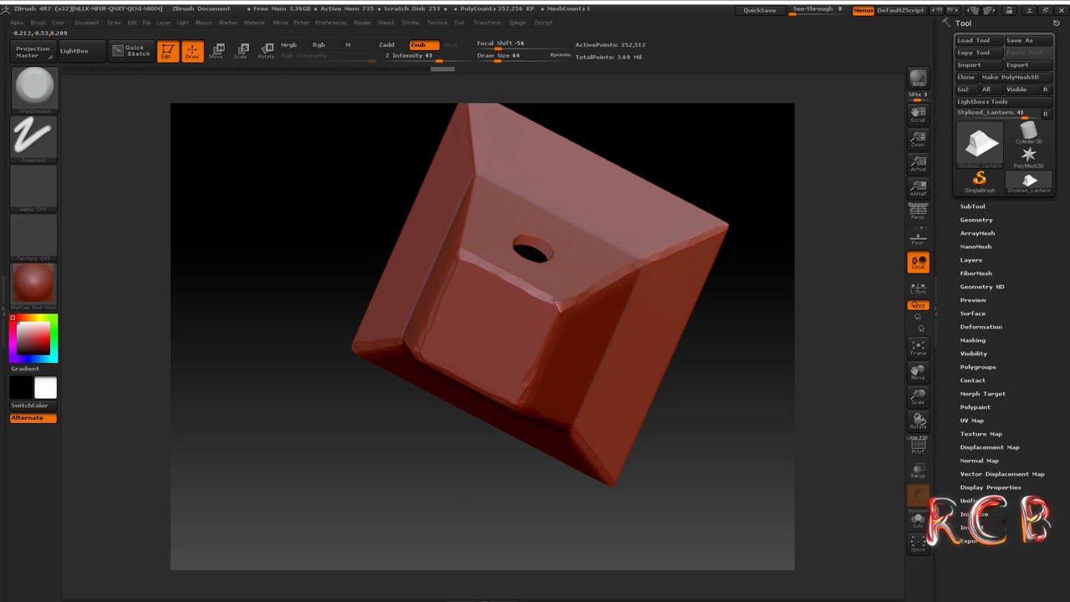
mouse_move(554, 301)
mouse_down()
mouse_move(544, 389)
mouse_move(393, 149)
mouse_up()
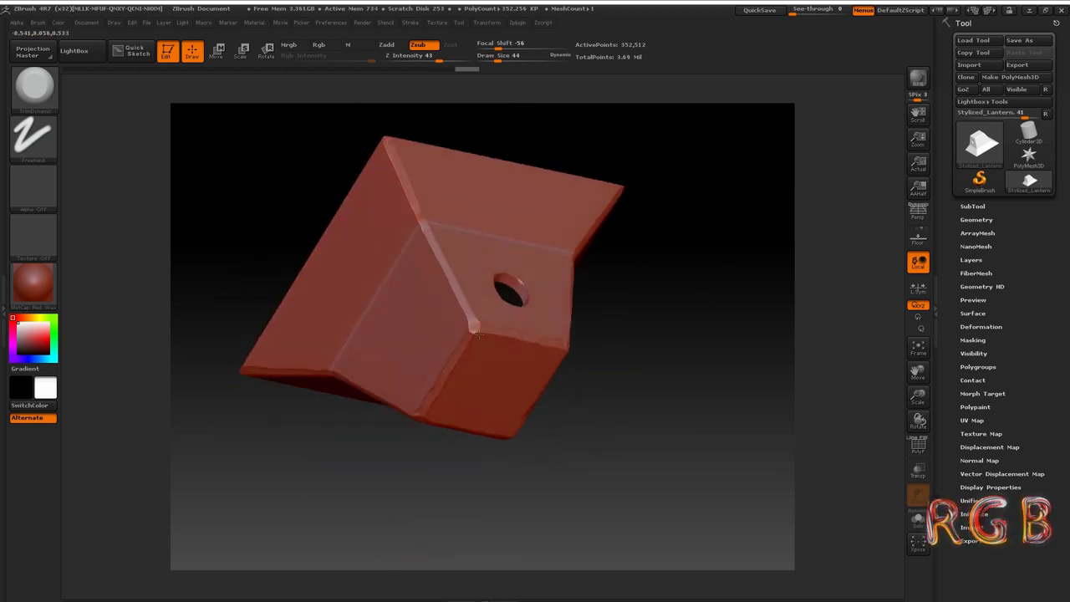
mouse_move(478, 334)
mouse_down()
mouse_move(693, 251)
mouse_move(645, 370)
mouse_move(657, 418)
mouse_move(609, 387)
mouse_move(635, 359)
mouse_up()
ctrl+shift+click(657, 418)
ctrl+shift+click(583, 288)
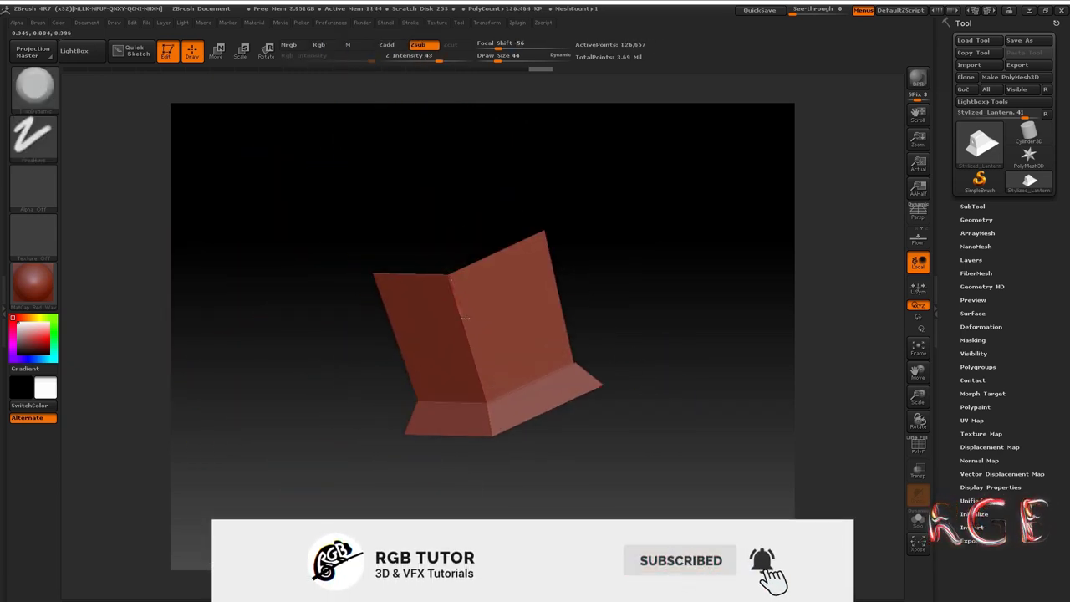
Make the panel double-sided and carve wear dents into its lower-left base edge with the Standard brush.
drag(588, 321, 1051, 256)
click(976, 219)
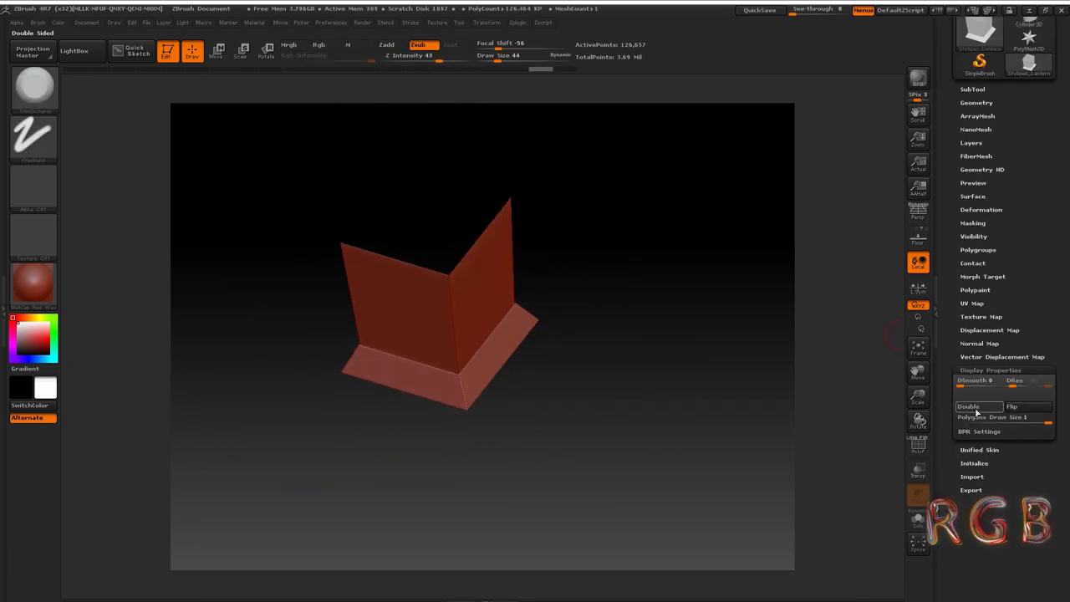
drag(681, 449, 413, 401)
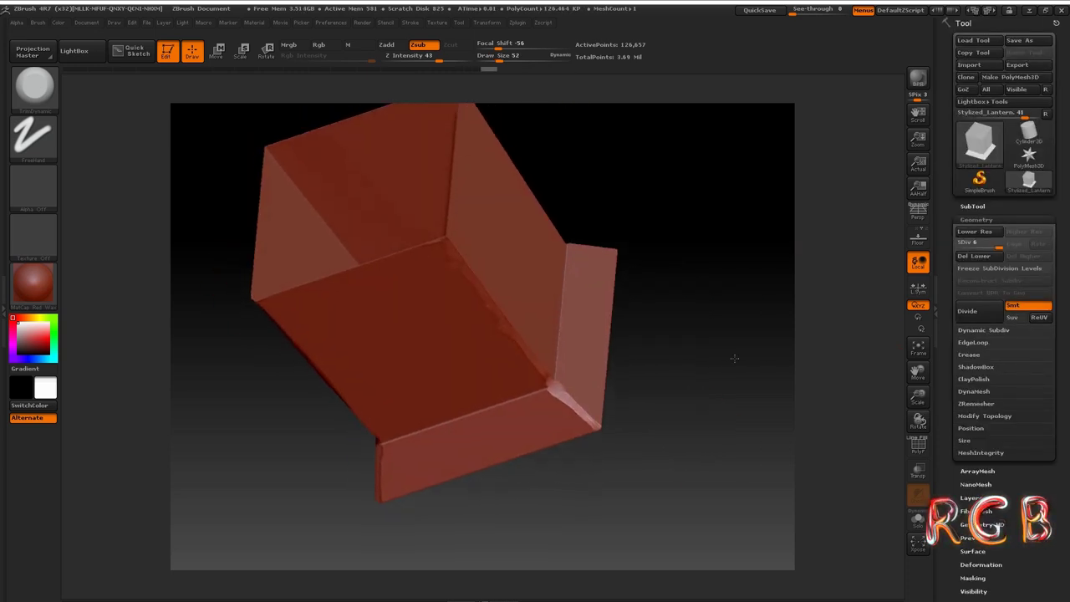
key(ctrl)
key(alt)
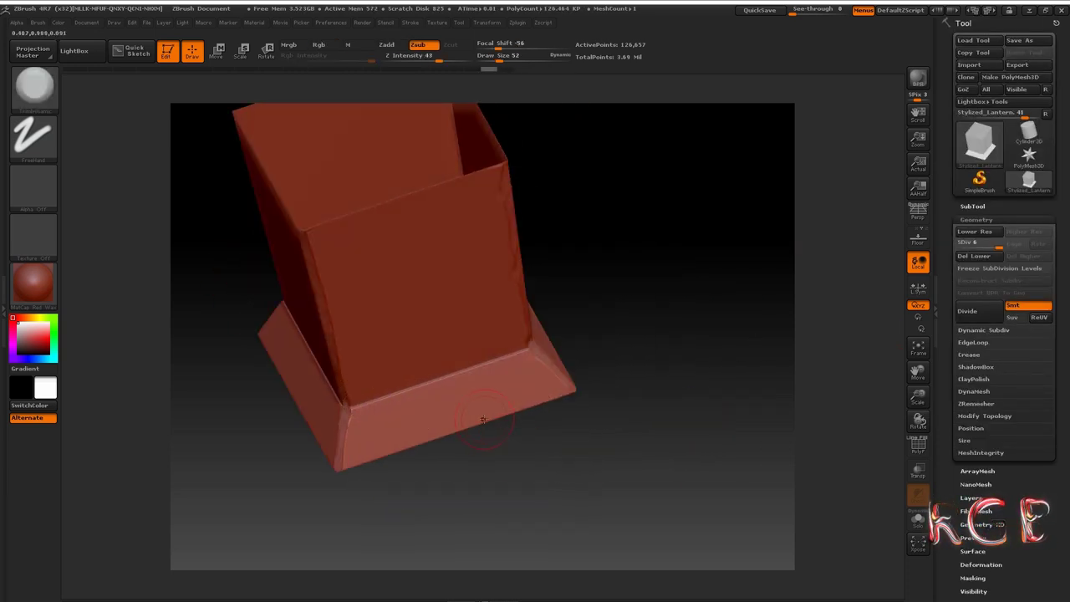
drag(362, 405, 402, 393)
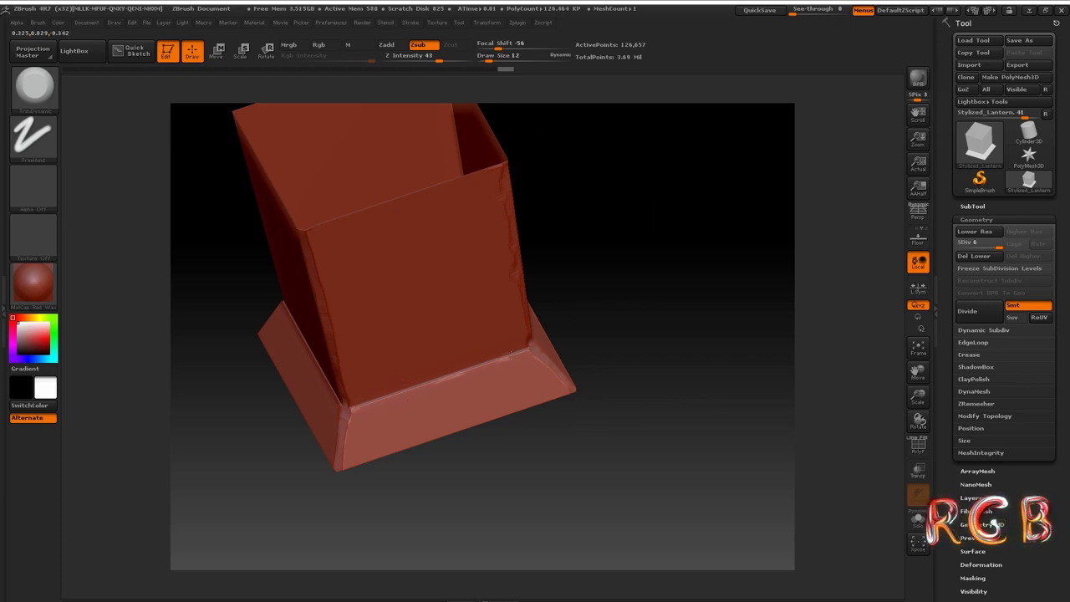
mouse_move(585, 276)
mouse_down()
mouse_move(593, 243)
mouse_move(545, 325)
mouse_move(624, 335)
mouse_move(614, 479)
mouse_move(700, 365)
mouse_move(710, 377)
mouse_up()
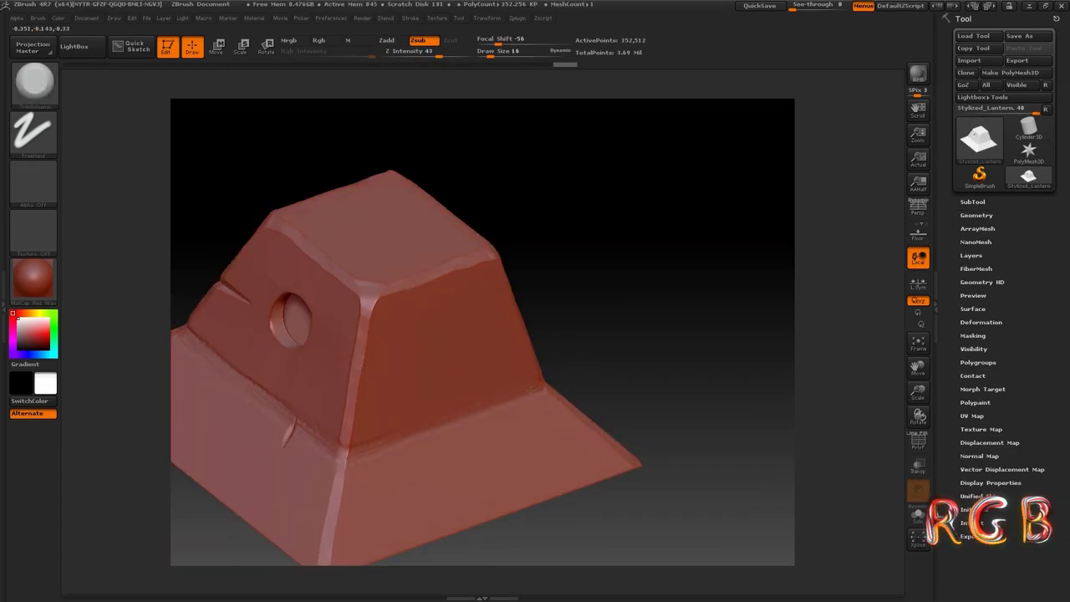
Load the Orb_Slash04 brush from LightBox and turn the roof to a three-quarter view.
mouse_move(338, 455)
alt+mouse_down()
mouse_move(633, 218)
mouse_move(616, 394)
mouse_move(594, 292)
mouse_move(596, 325)
alt+mouse_up()
click(93, 50)
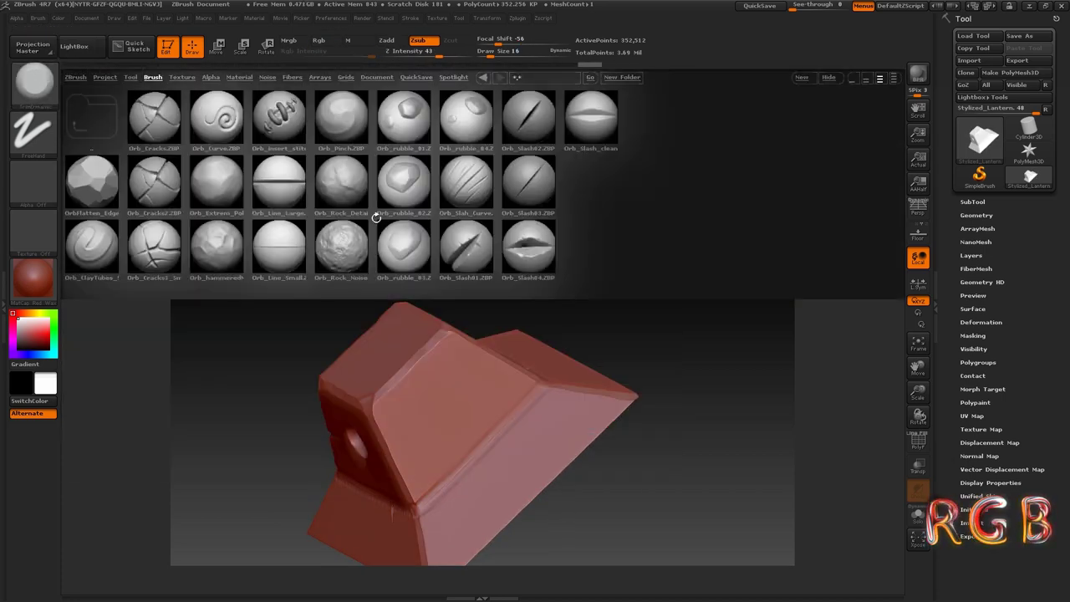
double_click(524, 262)
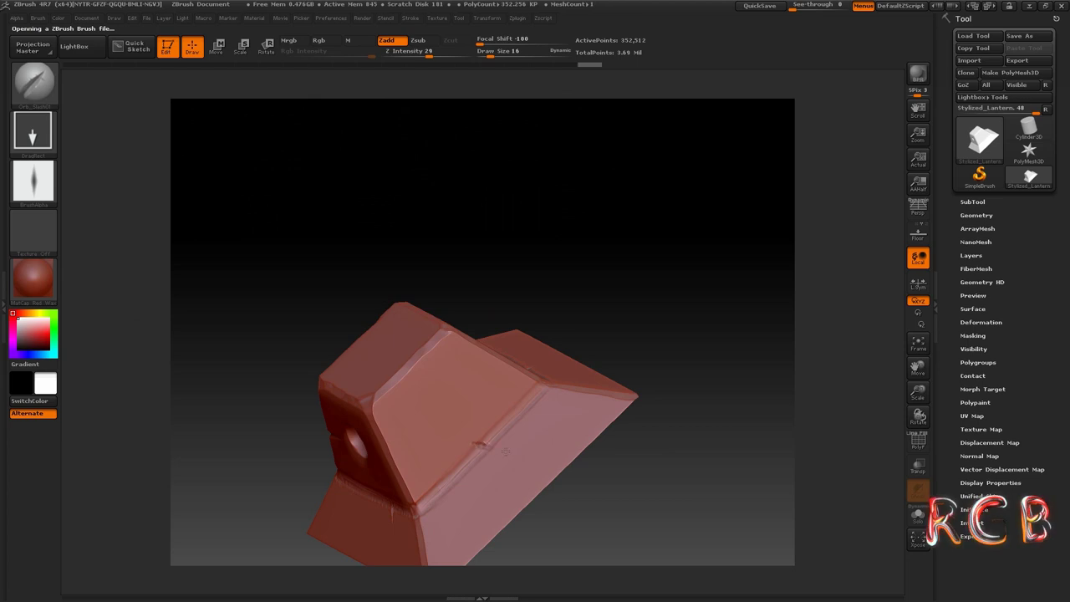
drag(524, 454, 676, 415)
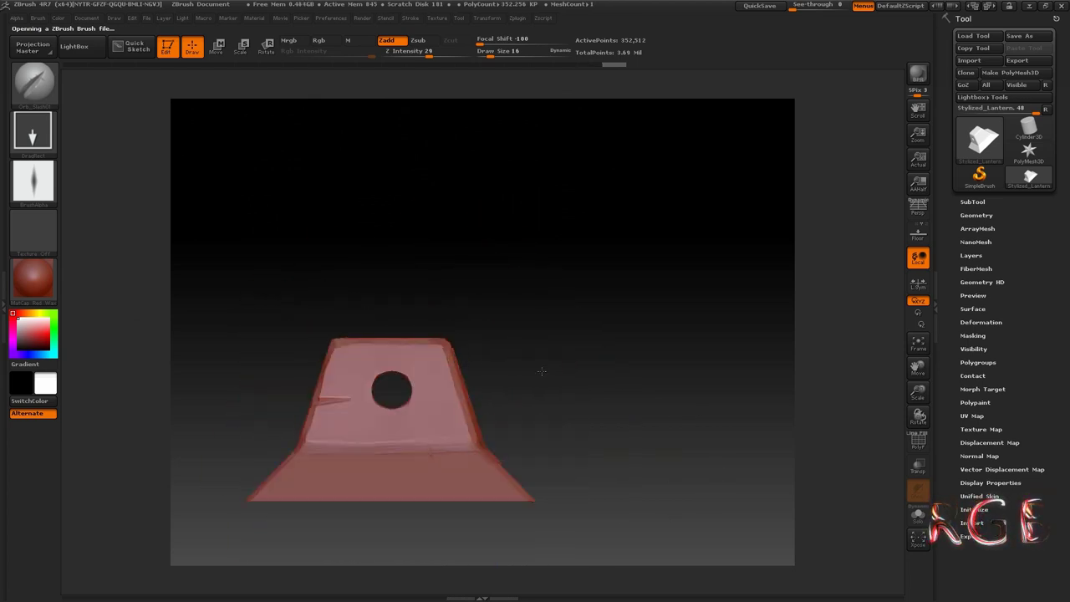
drag(542, 370, 657, 263)
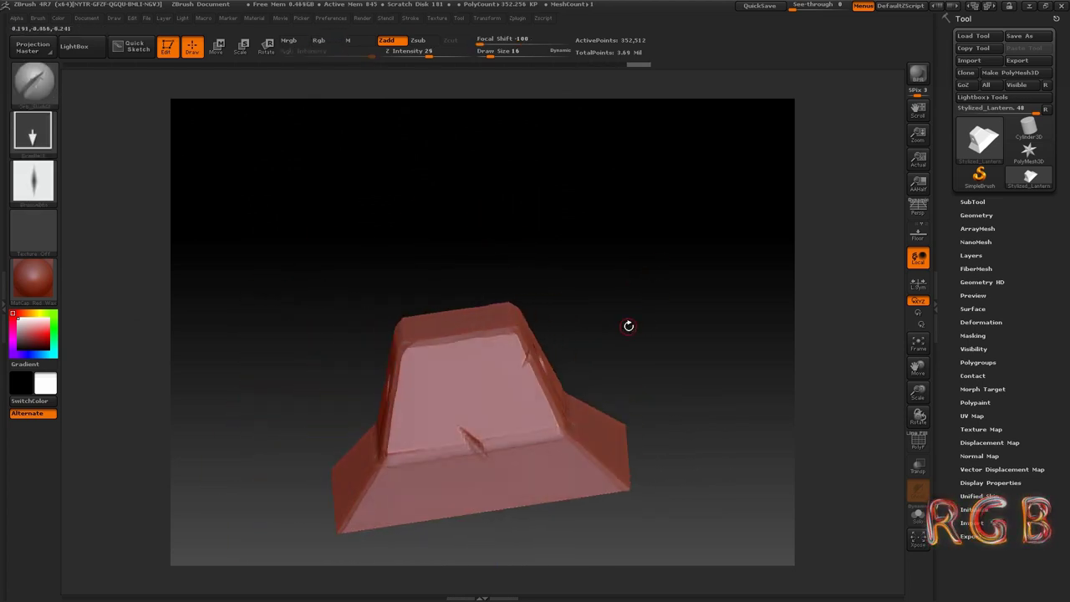
mouse_move(629, 326)
mouse_down()
mouse_move(645, 354)
mouse_move(636, 359)
mouse_up()
Pick a crack brush with Draw Size 39 and Z Intensity 32, and carve a curved crack across the roof.
key(b)
click(424, 313)
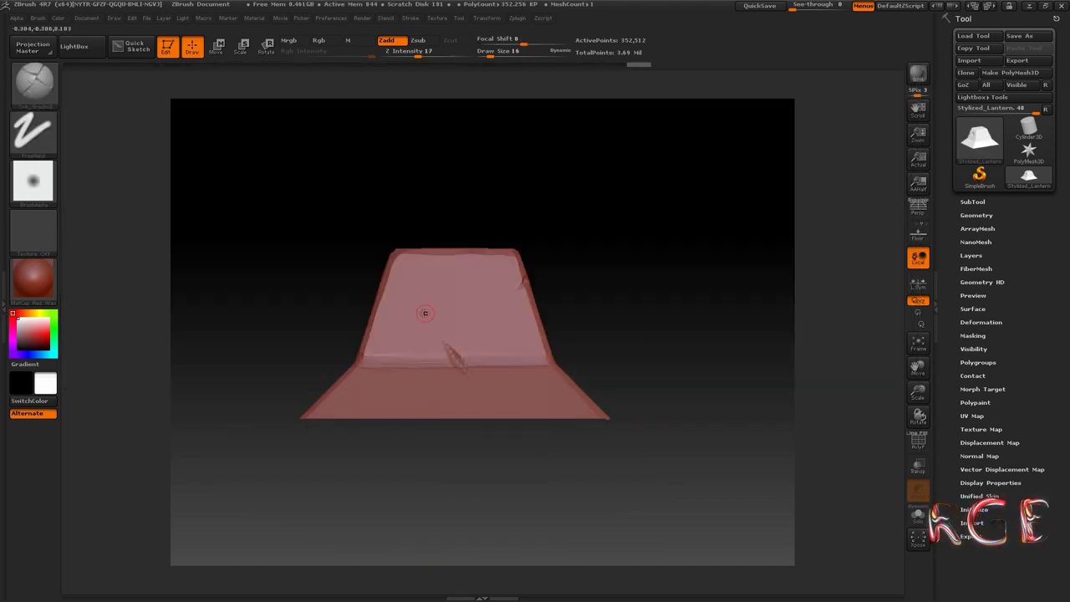
drag(495, 52, 498, 51)
drag(418, 55, 430, 56)
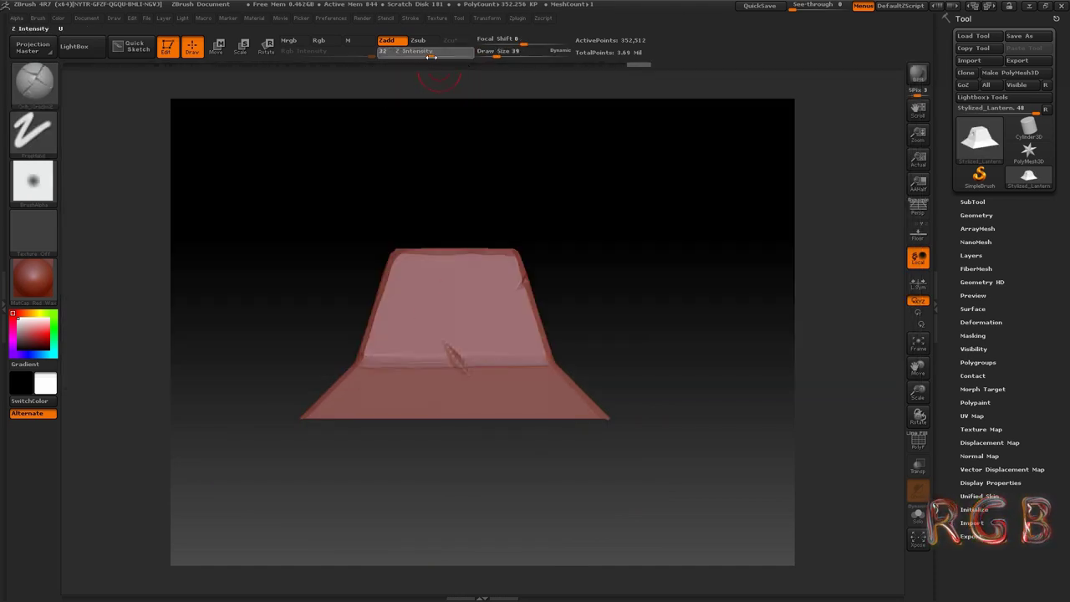
mouse_move(551, 332)
mouse_down()
mouse_move(631, 290)
mouse_move(705, 363)
mouse_move(368, 393)
mouse_move(633, 502)
mouse_up()
mouse_move(633, 334)
alt+mouse_down()
mouse_move(593, 330)
mouse_move(599, 366)
alt+mouse_up()
mouse_move(669, 276)
mouse_down()
mouse_move(707, 251)
mouse_move(626, 401)
mouse_move(623, 354)
mouse_up()
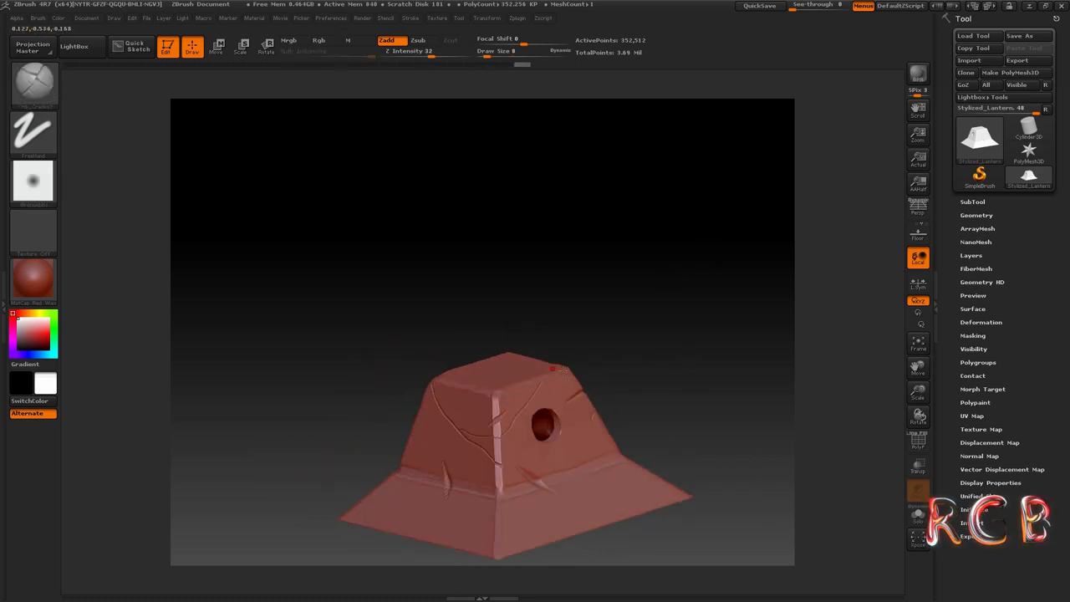
drag(552, 369, 495, 467)
drag(671, 335, 610, 415)
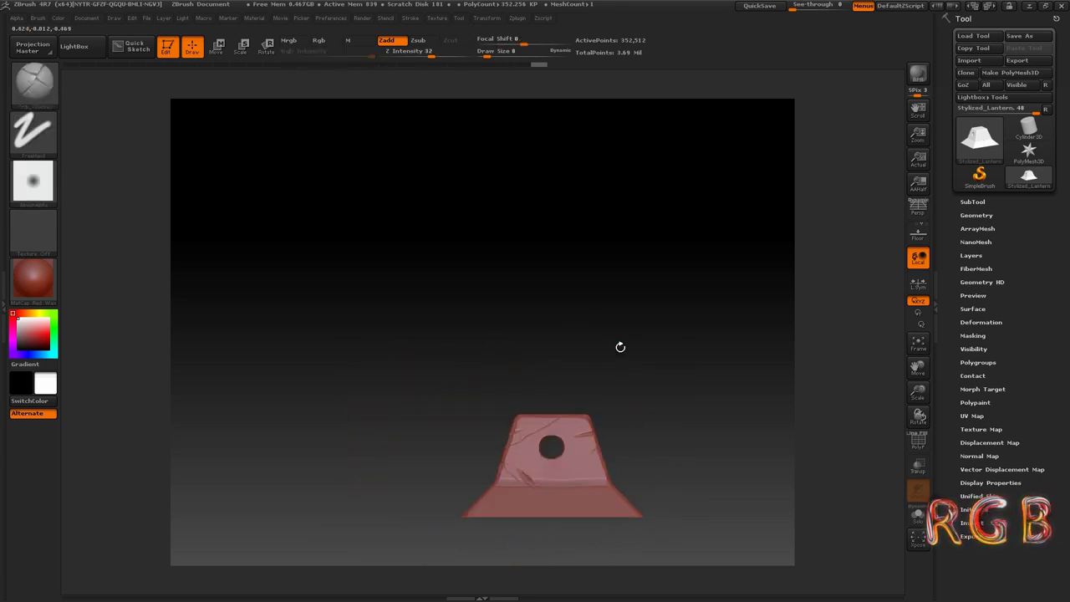
Load the Orb_Cracks brush and rotate the box body to a frontal upright view.
key(b)
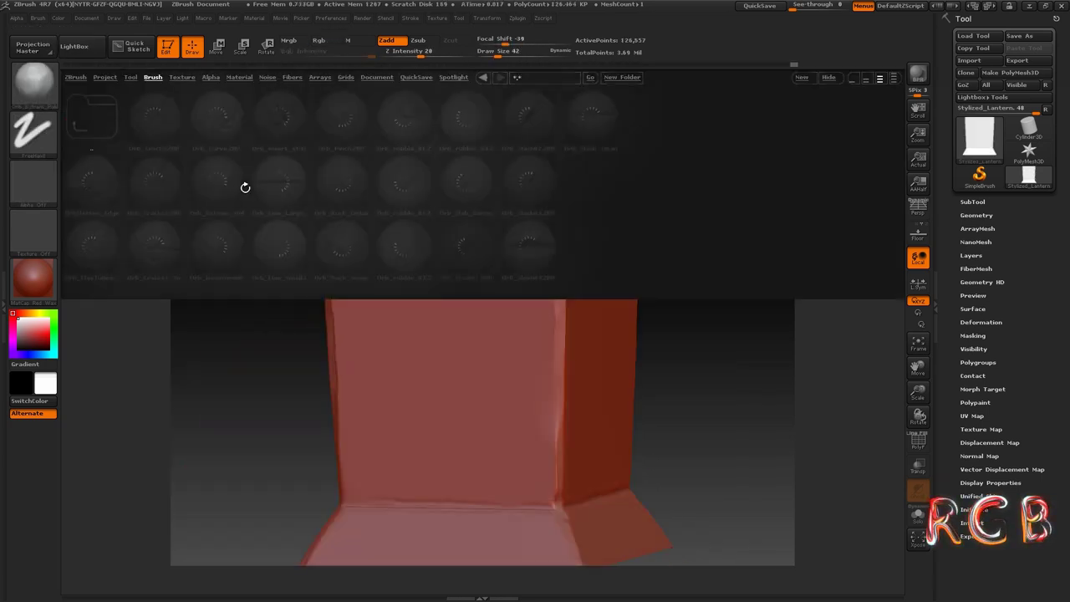
click(530, 243)
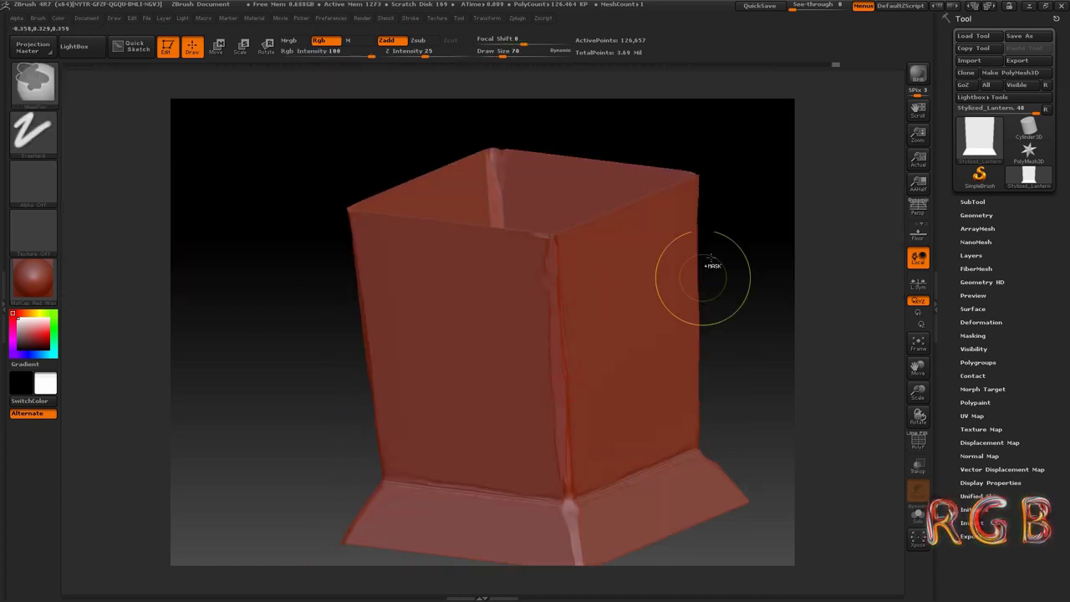
click(37, 88)
click(769, 309)
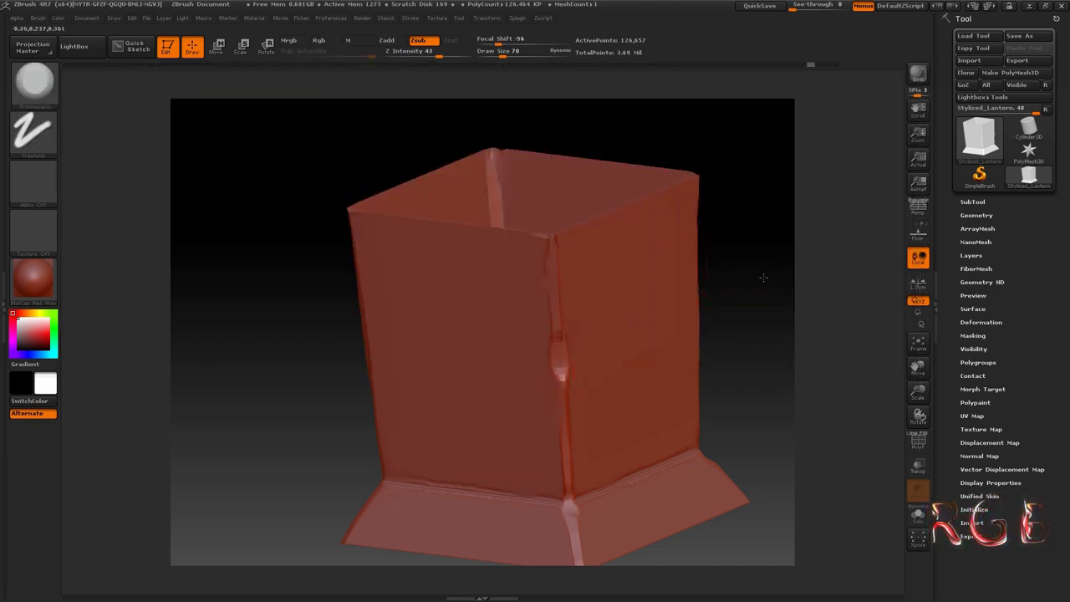
drag(763, 277, 671, 337)
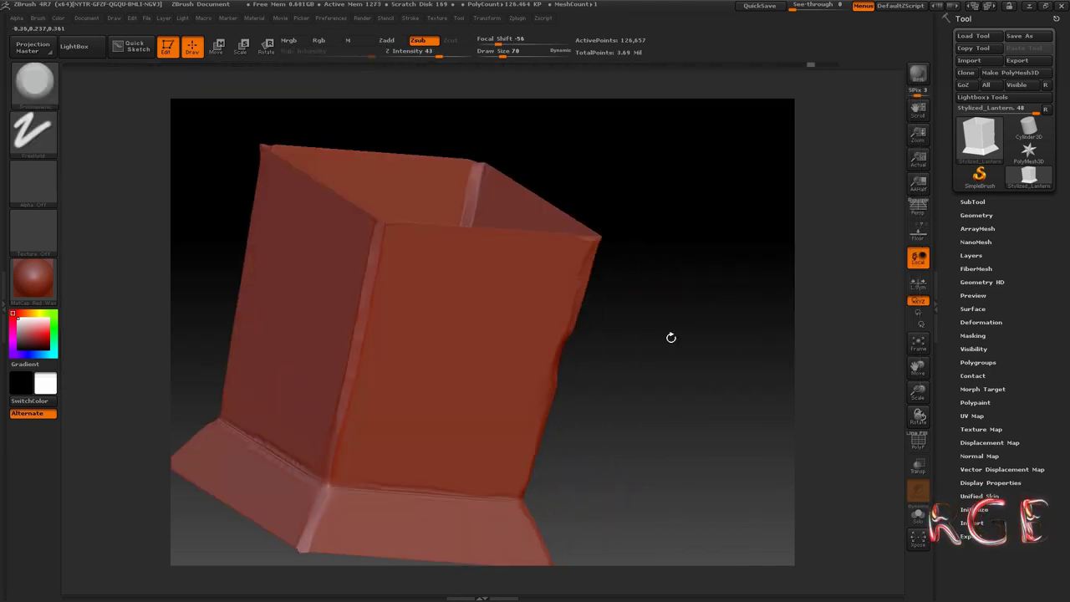
mouse_move(373, 265)
mouse_down()
mouse_move(635, 303)
mouse_move(550, 376)
mouse_move(296, 295)
mouse_move(471, 306)
mouse_move(538, 401)
mouse_move(574, 391)
mouse_move(470, 334)
mouse_move(592, 334)
mouse_move(428, 297)
mouse_up()
mouse_move(585, 351)
mouse_down()
mouse_move(688, 335)
mouse_move(573, 389)
mouse_move(498, 333)
mouse_up()
mouse_move(711, 349)
mouse_down()
mouse_move(657, 353)
mouse_move(702, 425)
mouse_move(632, 383)
mouse_up()
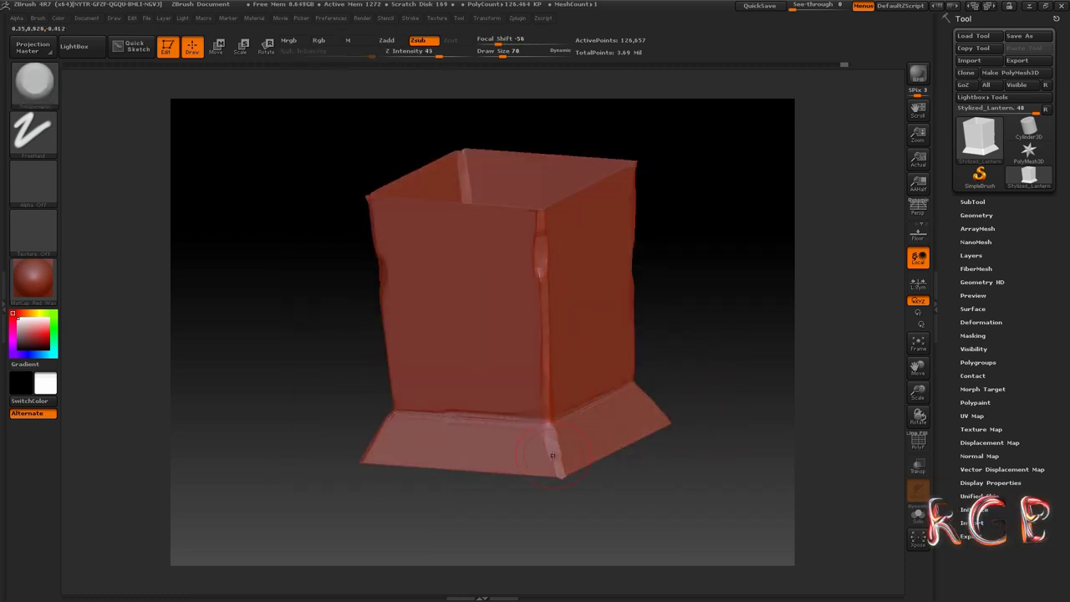
mouse_move(592, 506)
mouse_down()
mouse_move(558, 426)
mouse_move(468, 451)
mouse_up()
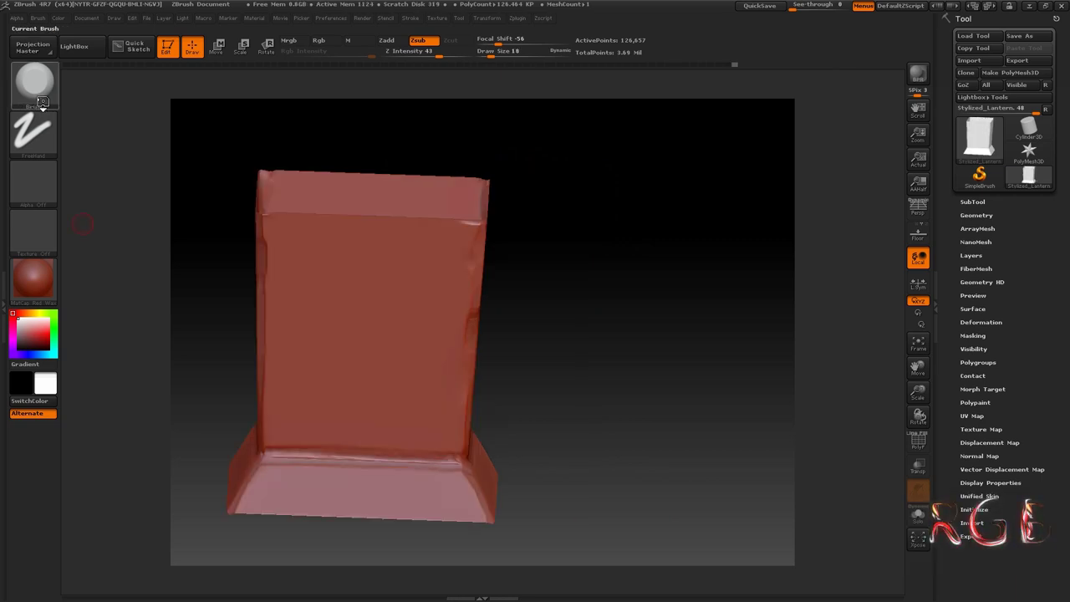
Load the Orb_Extrem_Pol polishing brush from the Orb folder and inspect the box's top and sides.
key(b)
key(comma)
click(119, 107)
double_click(230, 194)
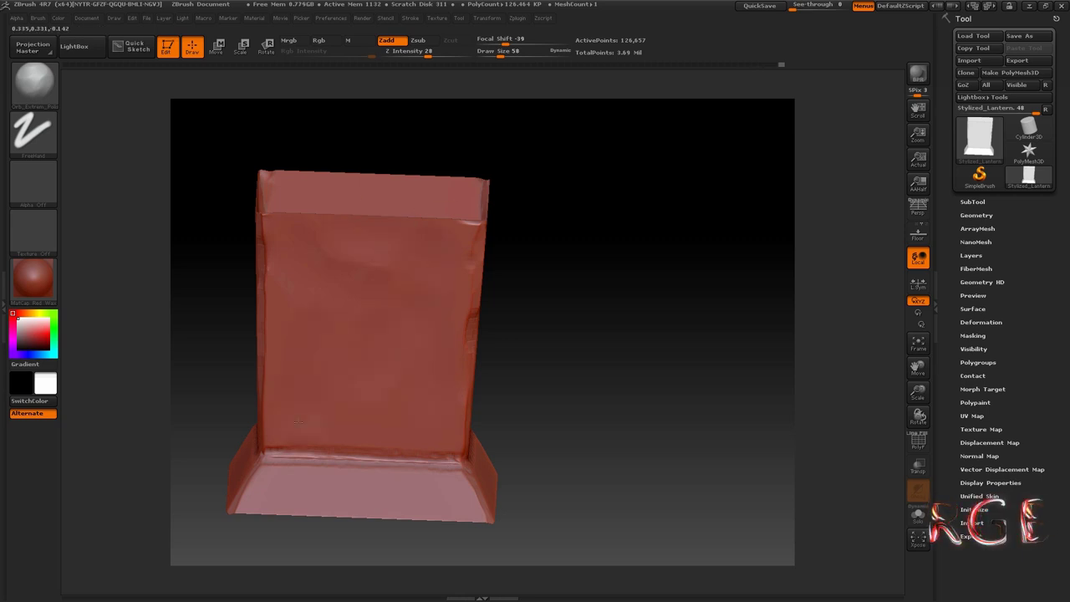
drag(640, 394, 401, 270)
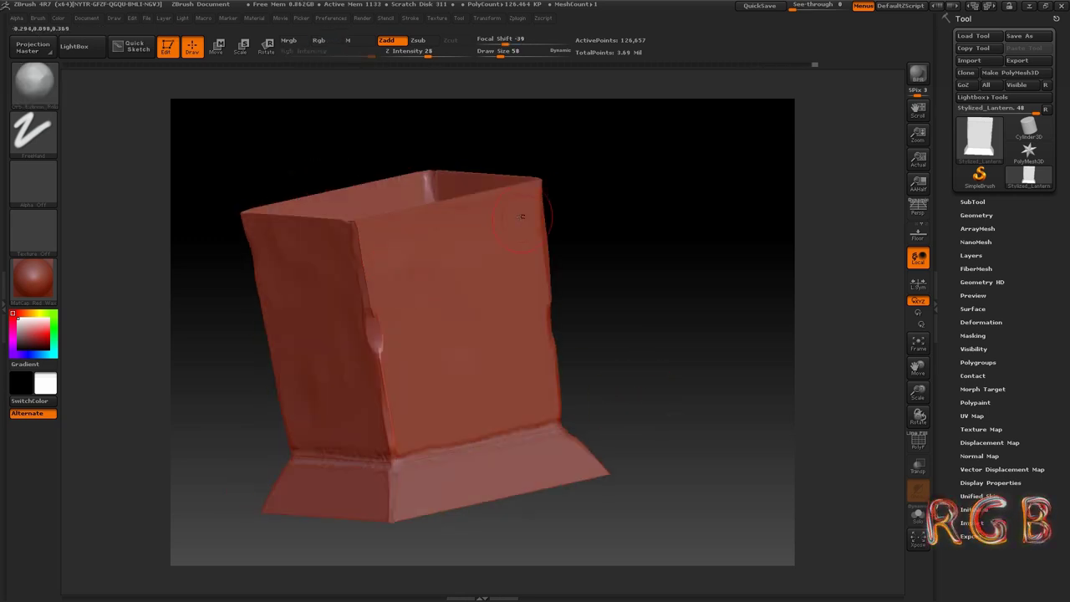
drag(563, 402, 466, 202)
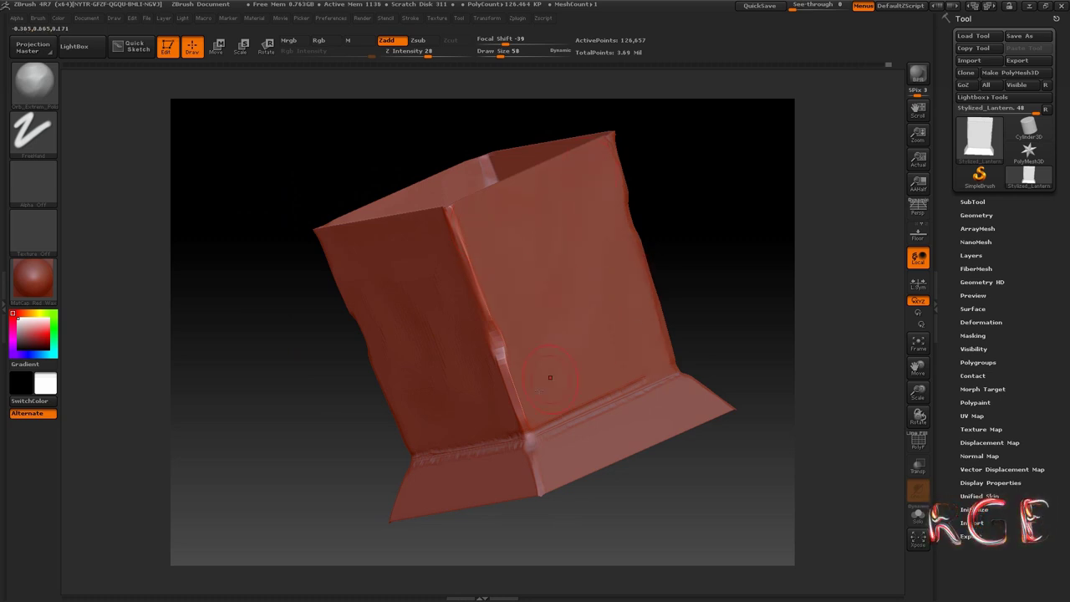
drag(681, 239, 495, 191)
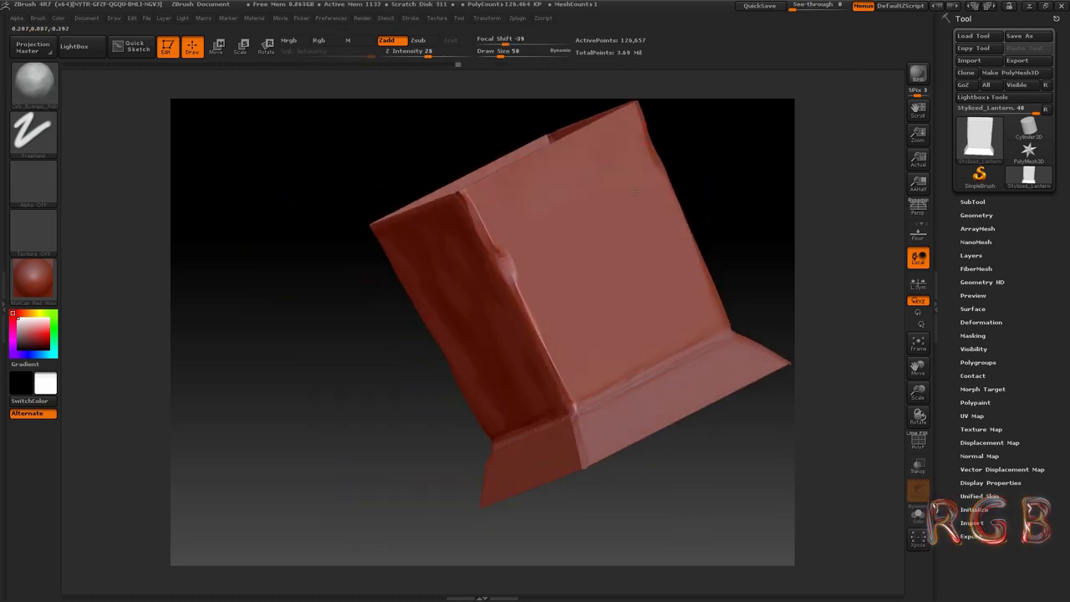
Turn the hexagonal ring frontally, select the TrimDynamic brush, and rotate the ring to check its edges.
drag(443, 358, 583, 288)
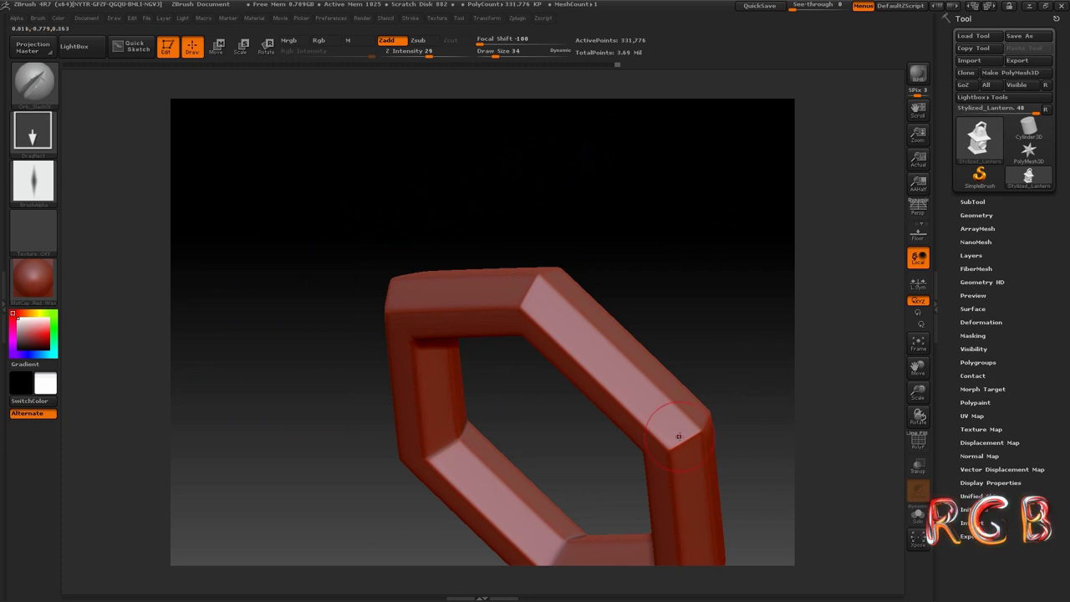
mouse_move(663, 414)
mouse_down()
mouse_move(735, 354)
mouse_move(595, 333)
mouse_move(716, 353)
mouse_move(667, 284)
mouse_up()
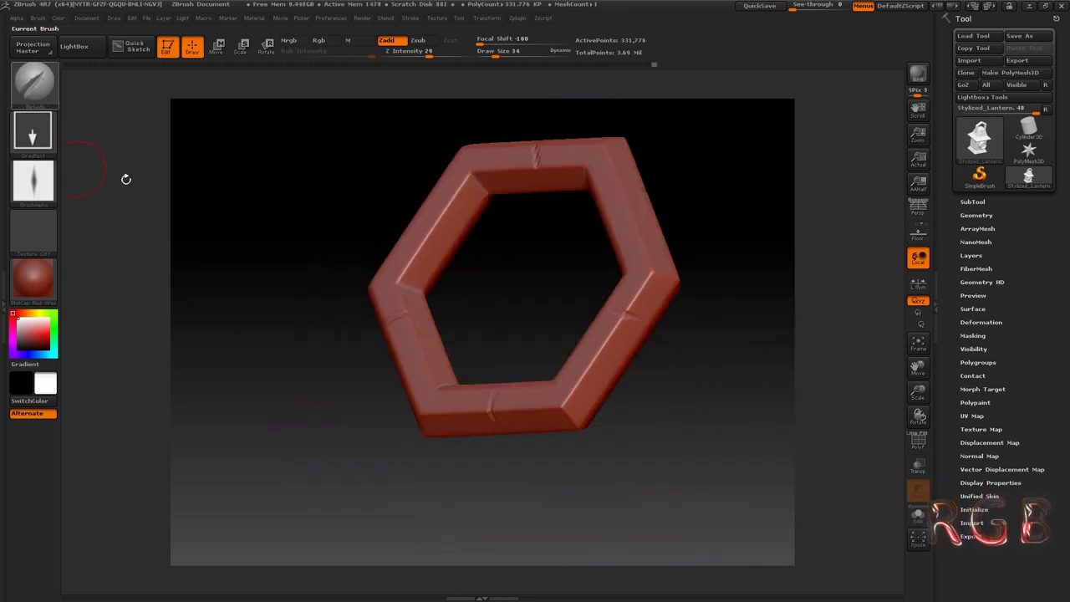
mouse_move(125, 179)
mouse_down()
mouse_move(673, 392)
mouse_move(120, 282)
mouse_up()
click(33, 82)
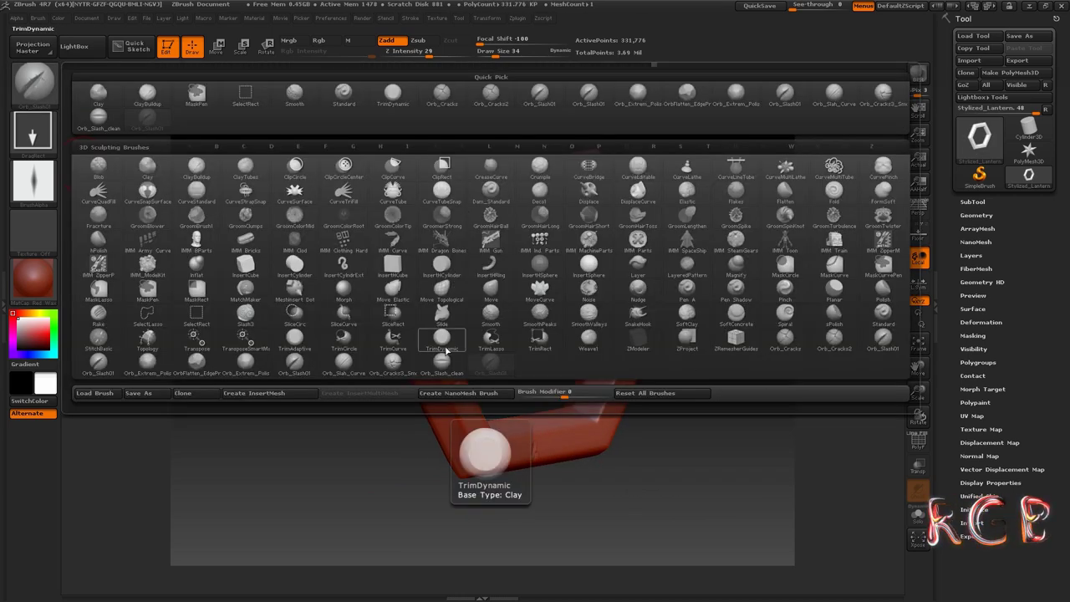
click(424, 333)
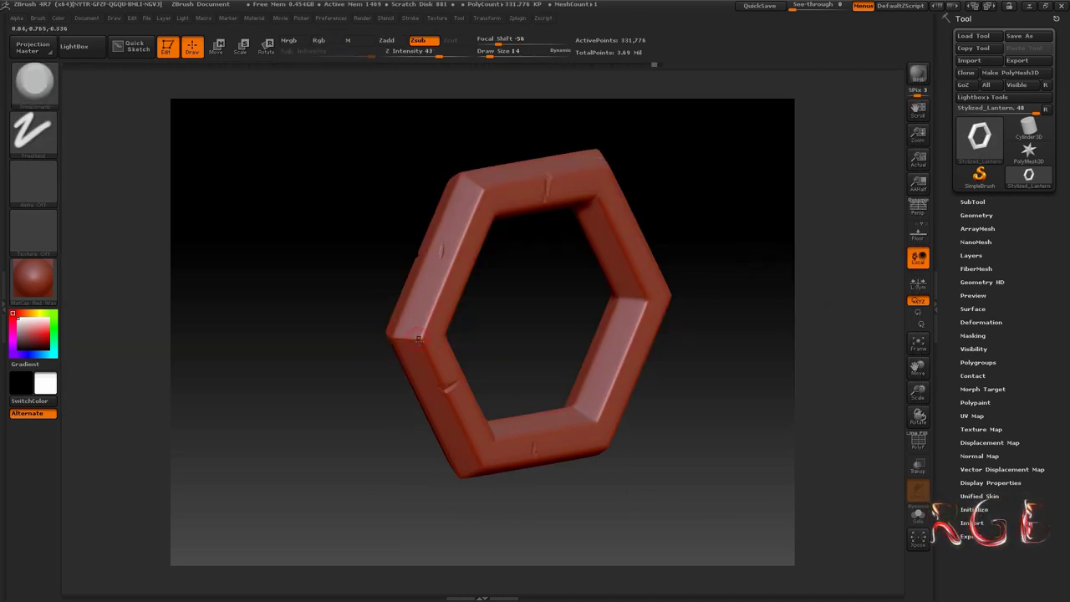
drag(705, 289, 508, 194)
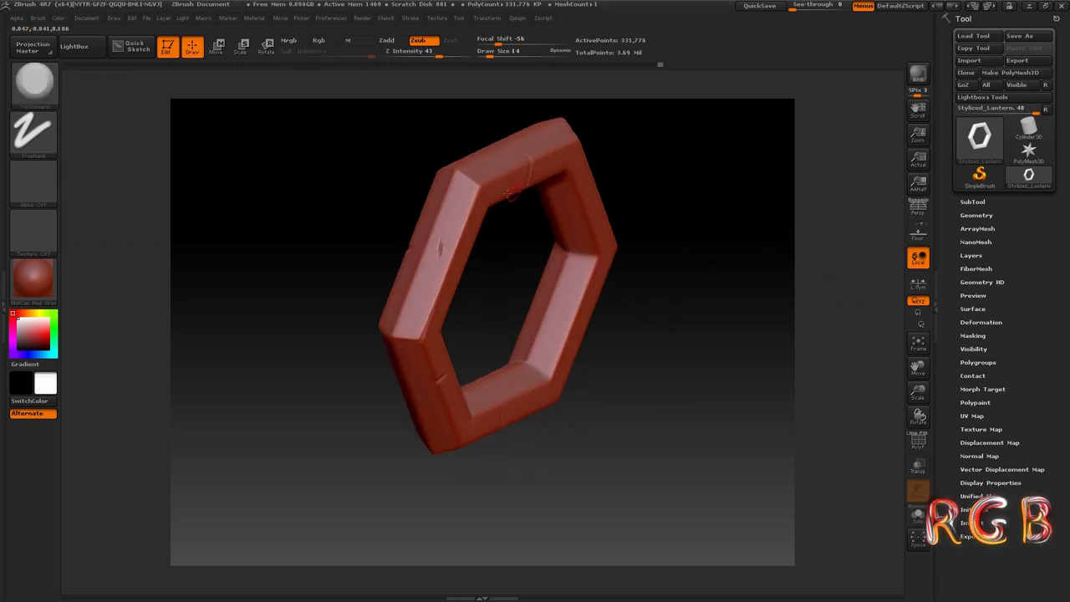
mouse_move(415, 389)
mouse_down()
mouse_move(652, 304)
mouse_move(451, 256)
mouse_up()
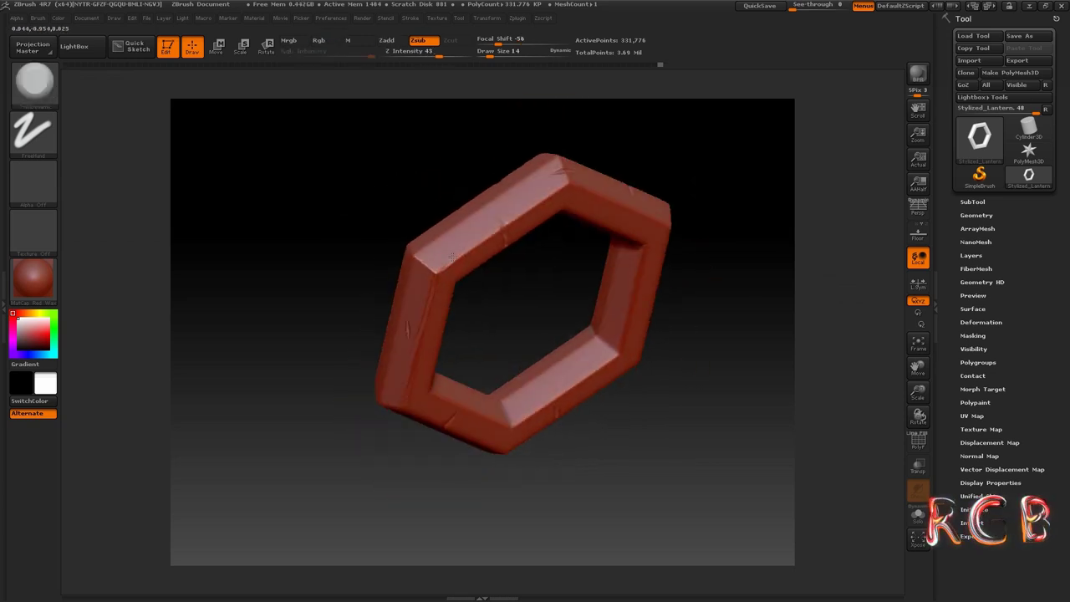
drag(754, 259, 505, 229)
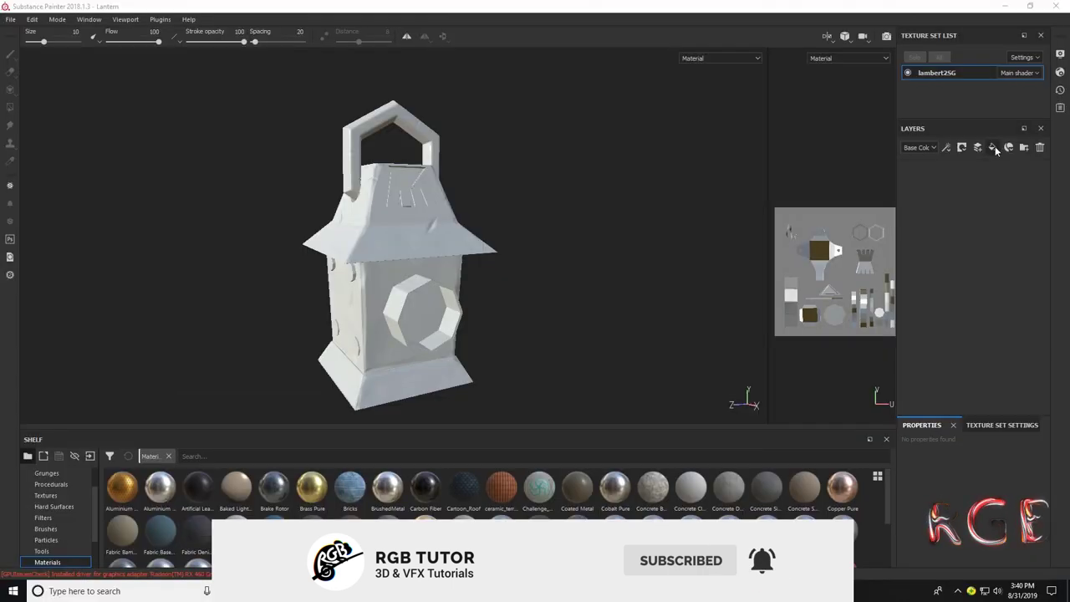
Add a fill layer and a folder named Body.
click(994, 148)
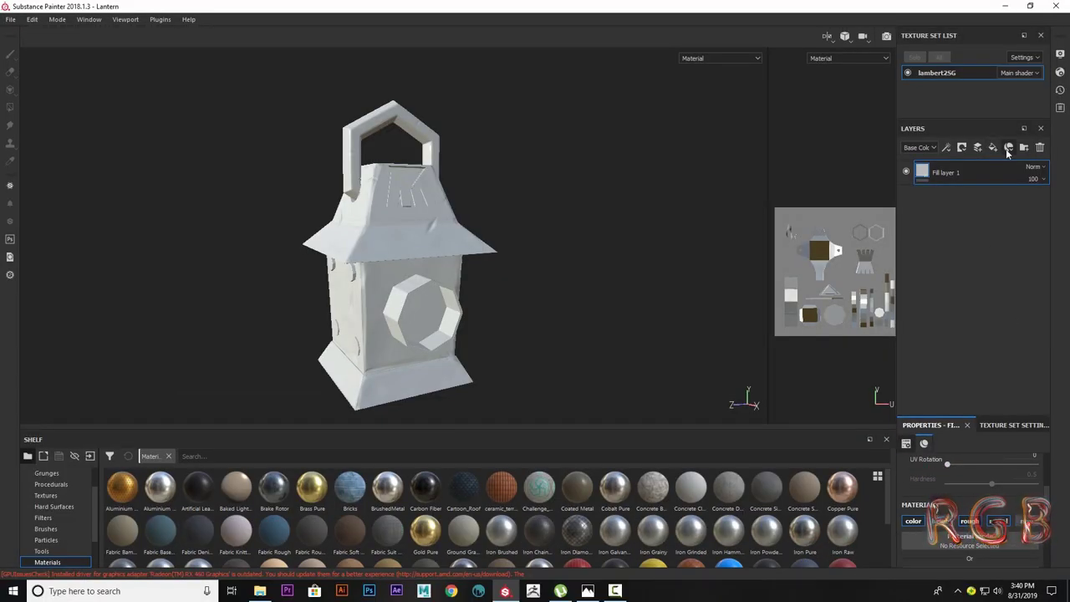
click(1023, 147)
text(dy)
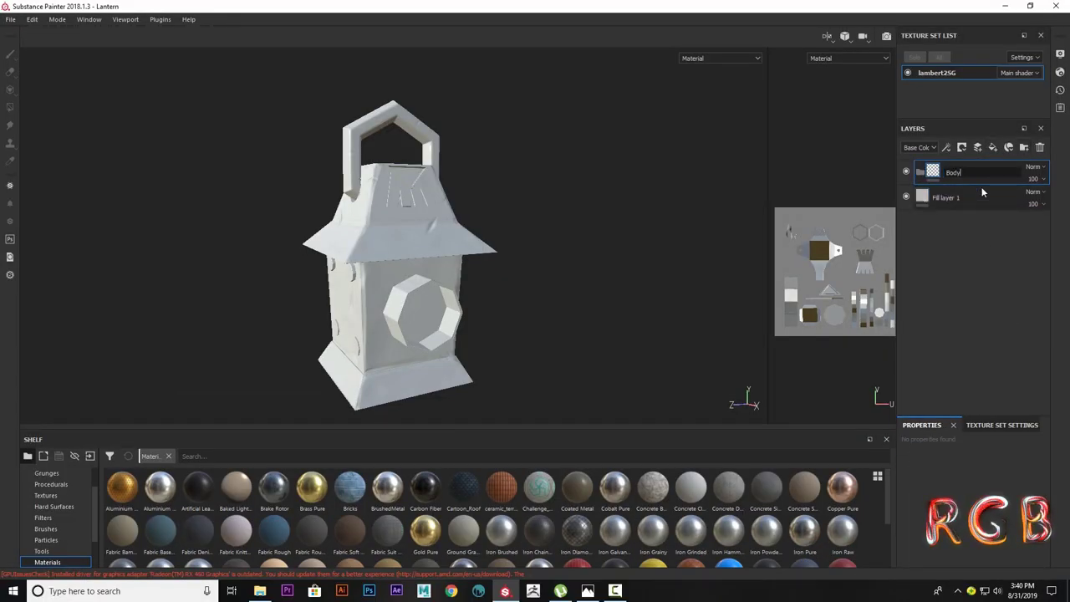
click(985, 200)
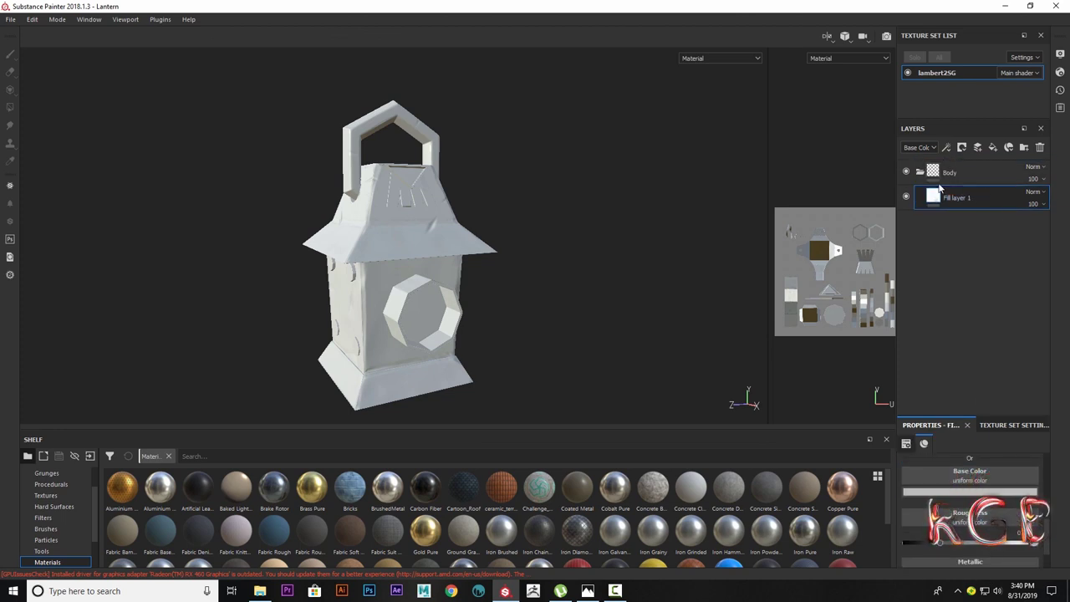
Make the fill layer's base colour dark green and give the Body folder a black mask.
click(995, 492)
drag(1011, 466, 1010, 431)
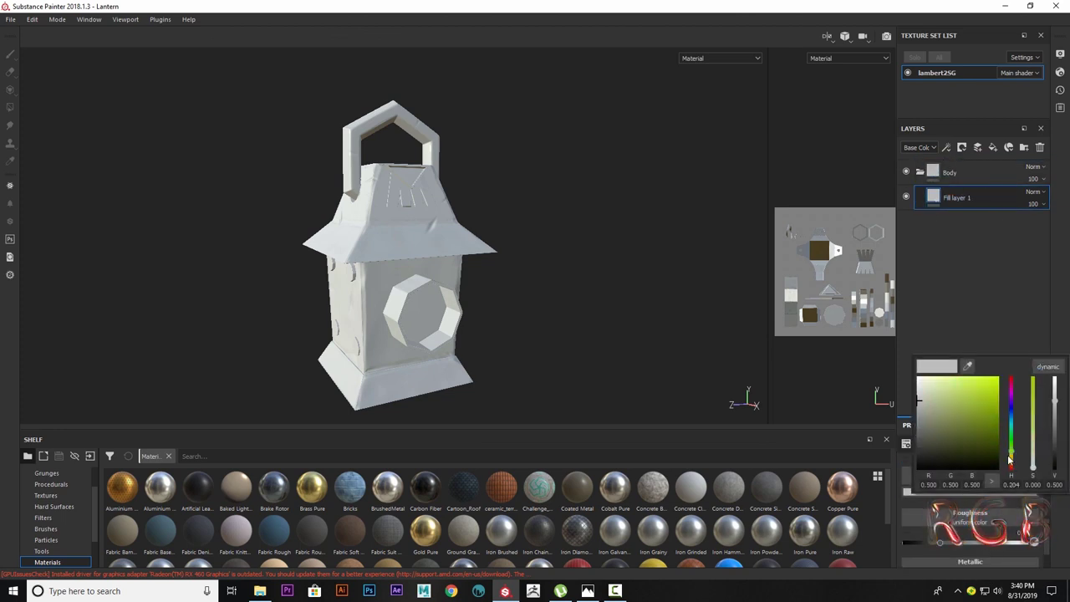
click(961, 458)
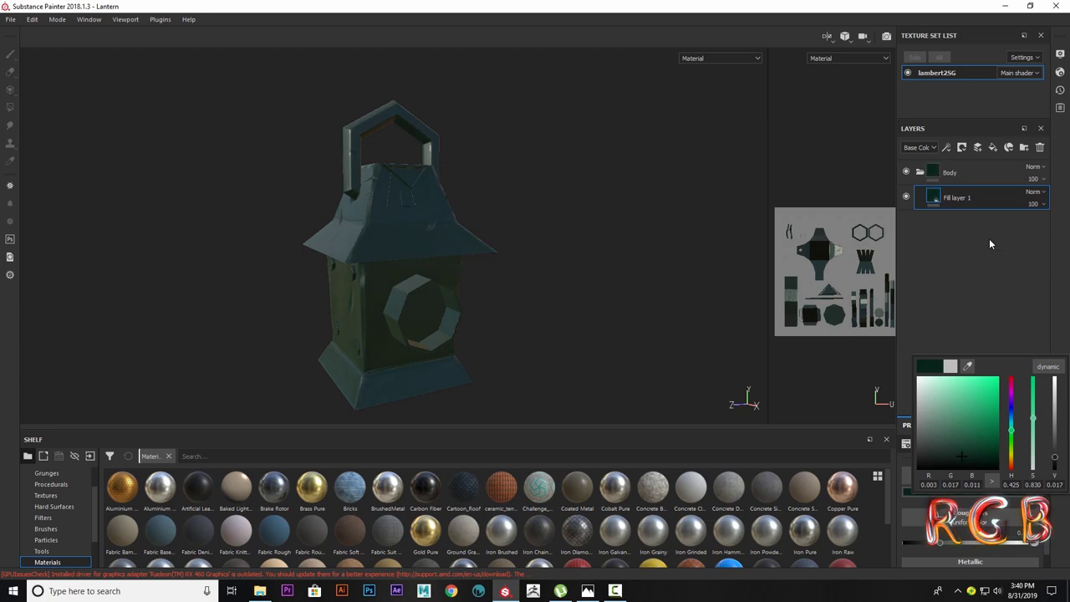
right_click(961, 172)
click(953, 191)
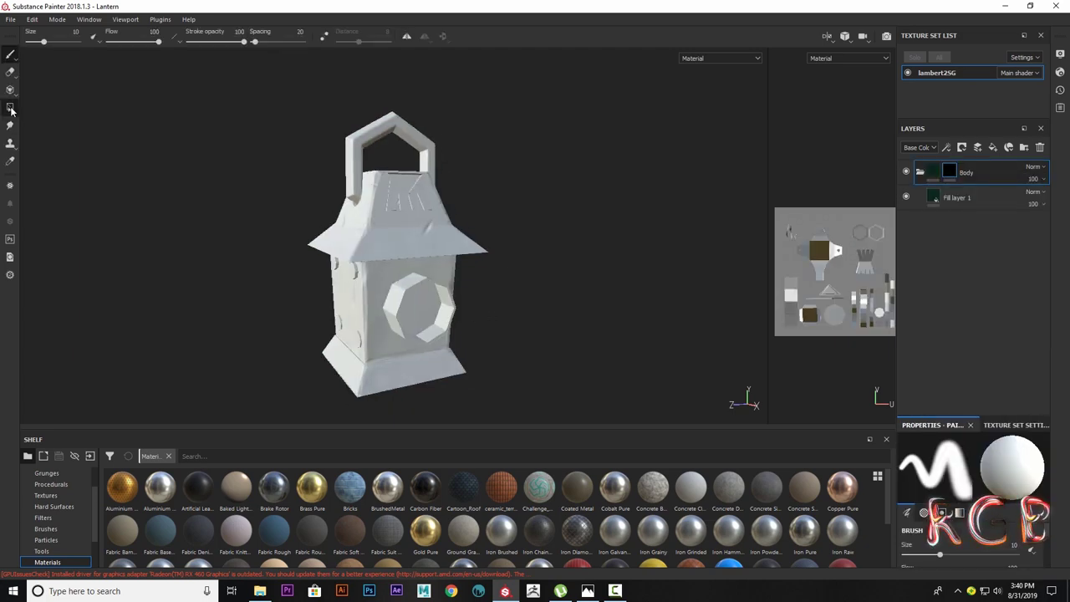
Switch to polygon fill on the Body mask and rename the fill layer to Base.
click(10, 107)
scroll(294, 228, up, 3)
scroll(386, 224, up, 2)
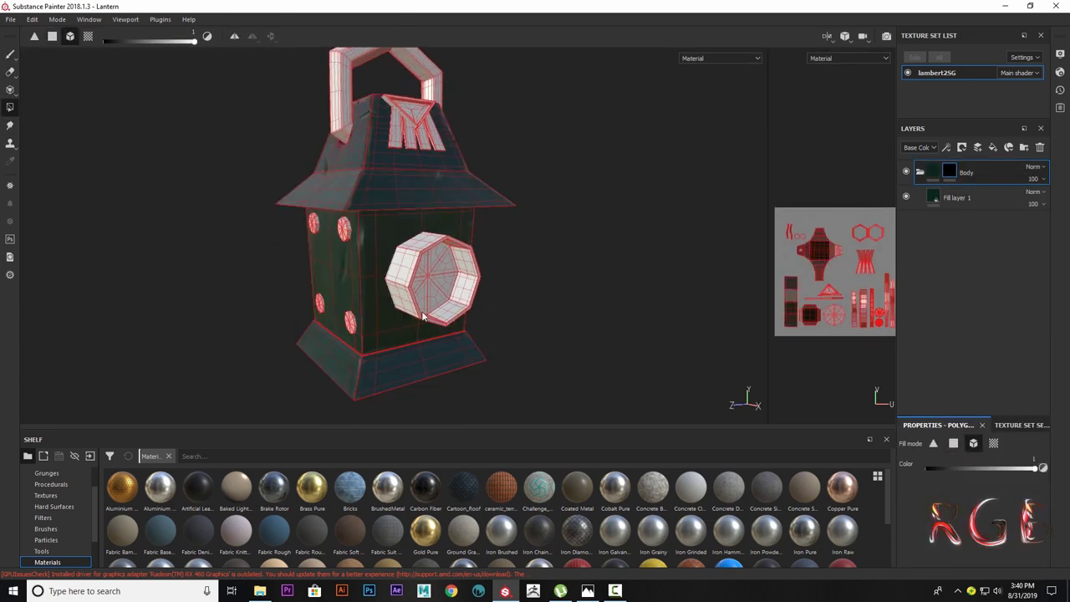
click(958, 198)
scroll(530, 269, up, 3)
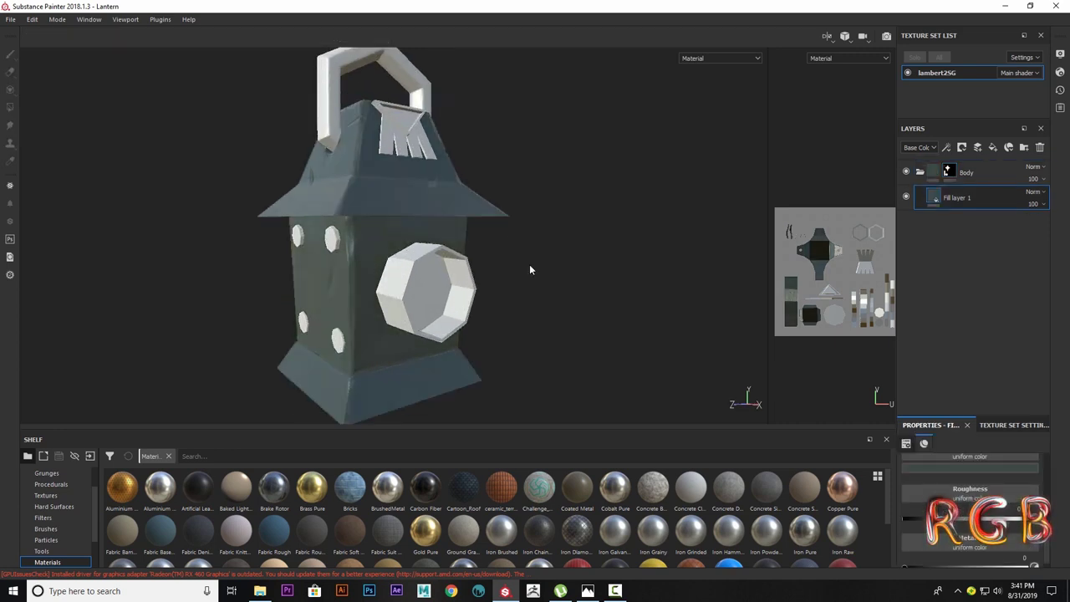
double_click(957, 198)
text(Base)
key(Return)
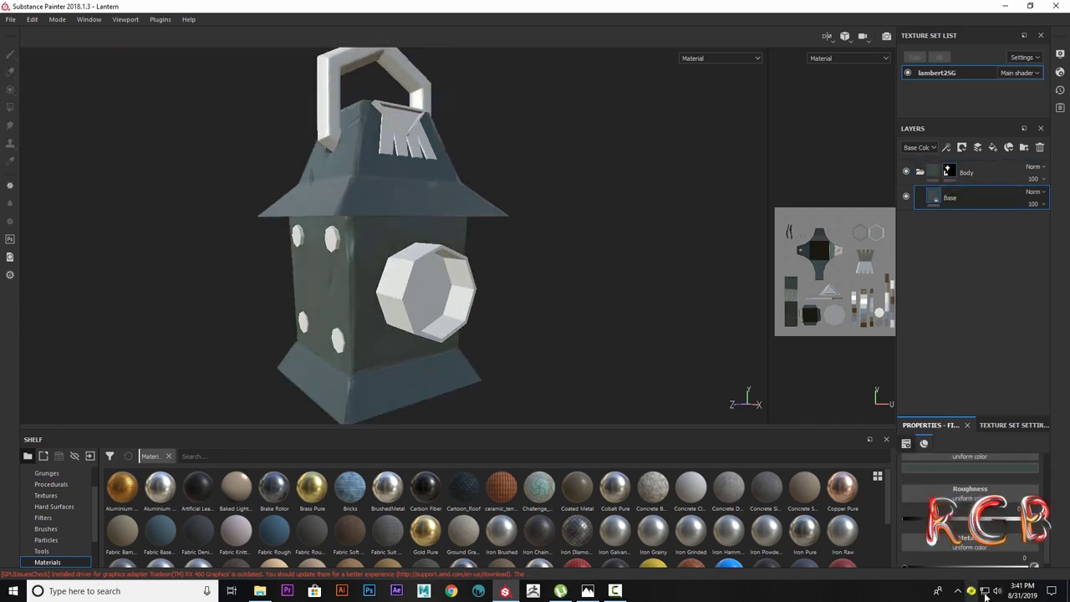
Raise Base's metallic, lower its roughness to about 0.5, and add another fill layer.
scroll(978, 535, down, 1)
click(983, 559)
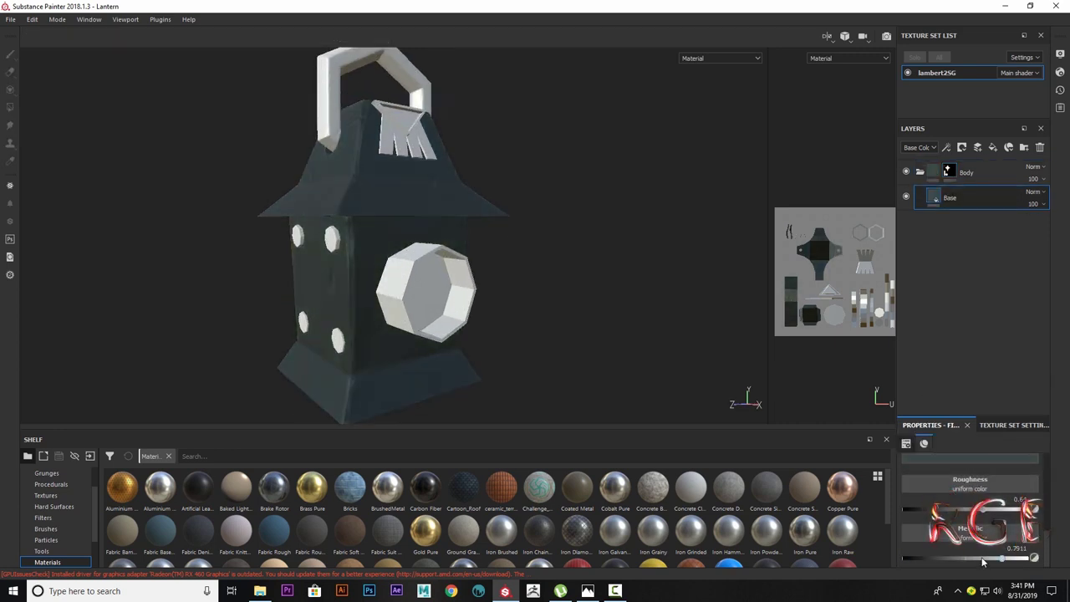
mouse_move(425, 210)
alt+mouse_down()
mouse_move(53, 328)
mouse_move(143, 281)
mouse_move(517, 201)
alt+mouse_up()
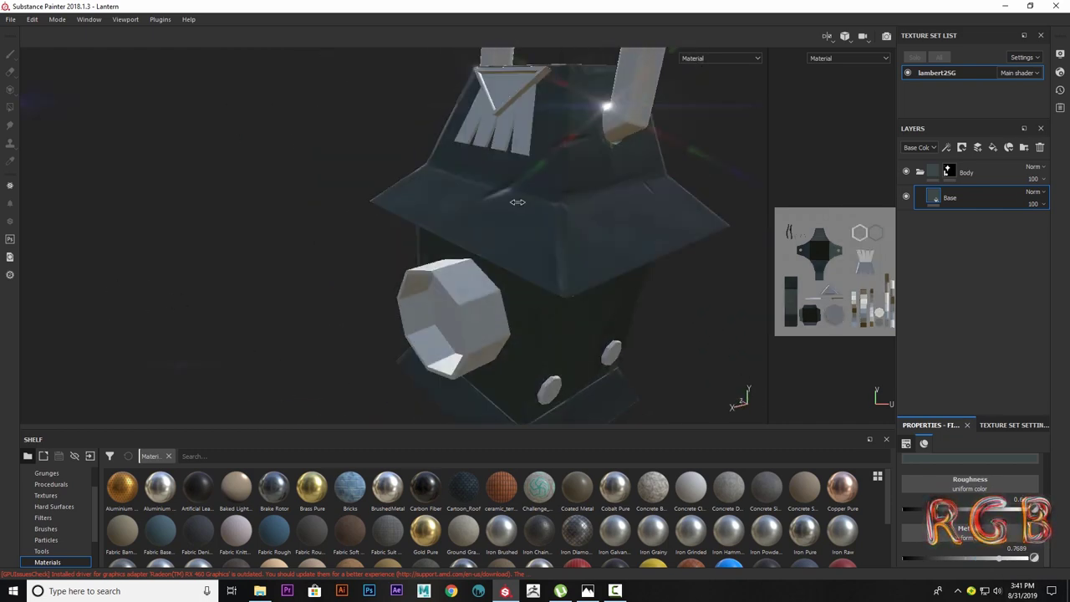
drag(961, 558, 986, 558)
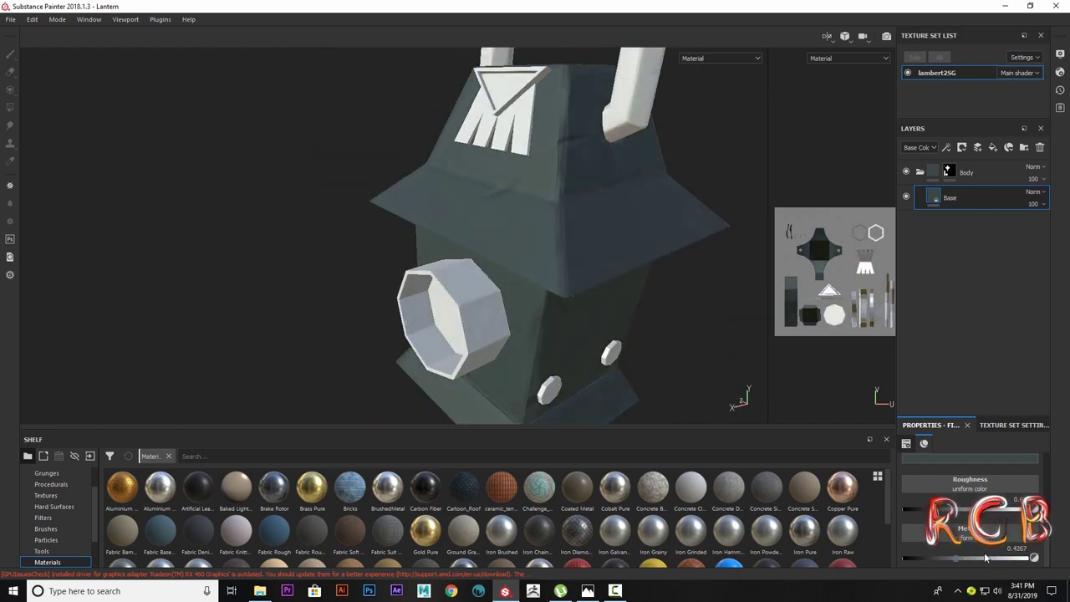
click(967, 509)
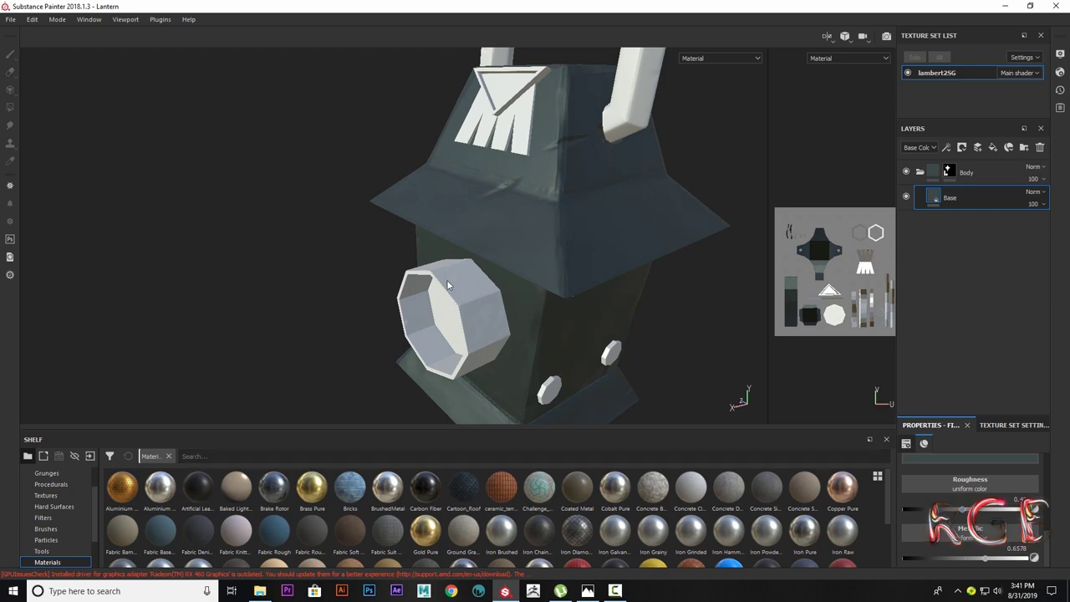
mouse_move(447, 286)
alt+mouse_down()
mouse_move(437, 246)
mouse_move(468, 250)
alt+mouse_up()
click(993, 147)
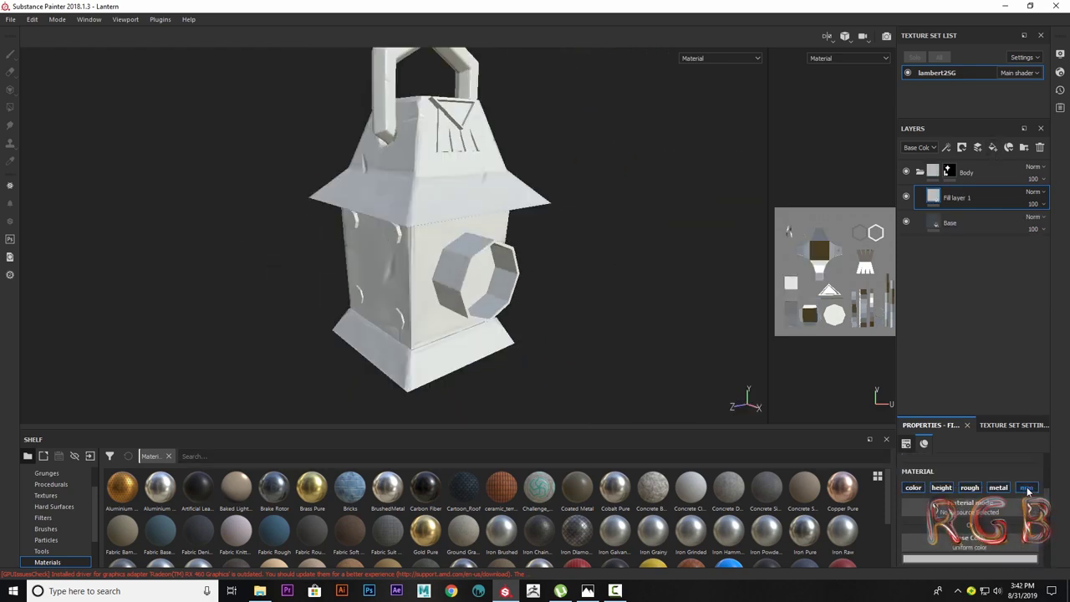
Set the new fill layer's base colour to a near-black blue-grey and rename it Midtone.
click(970, 558)
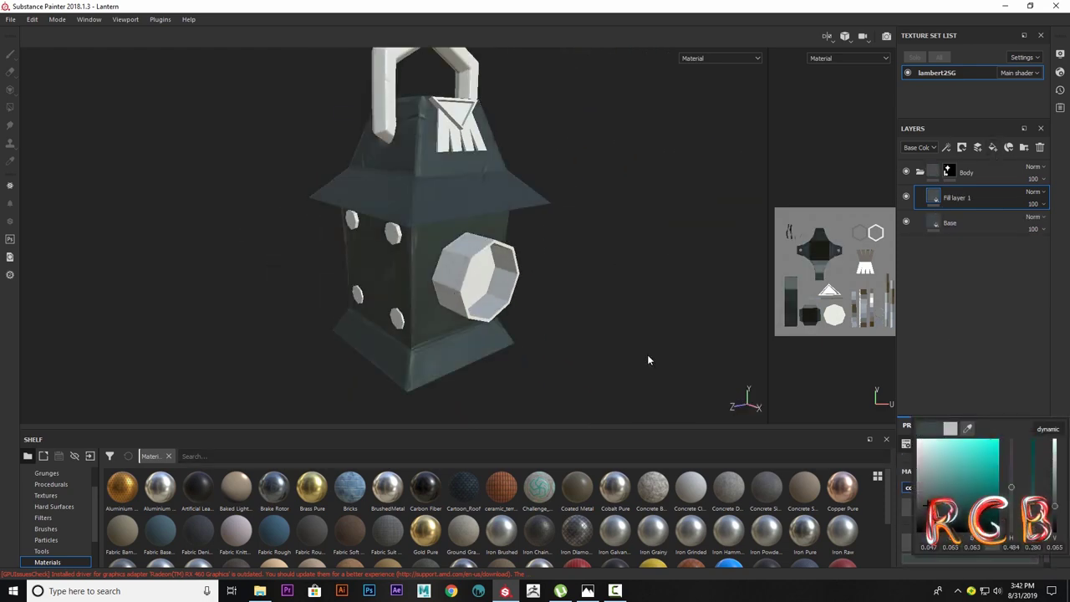
click(995, 555)
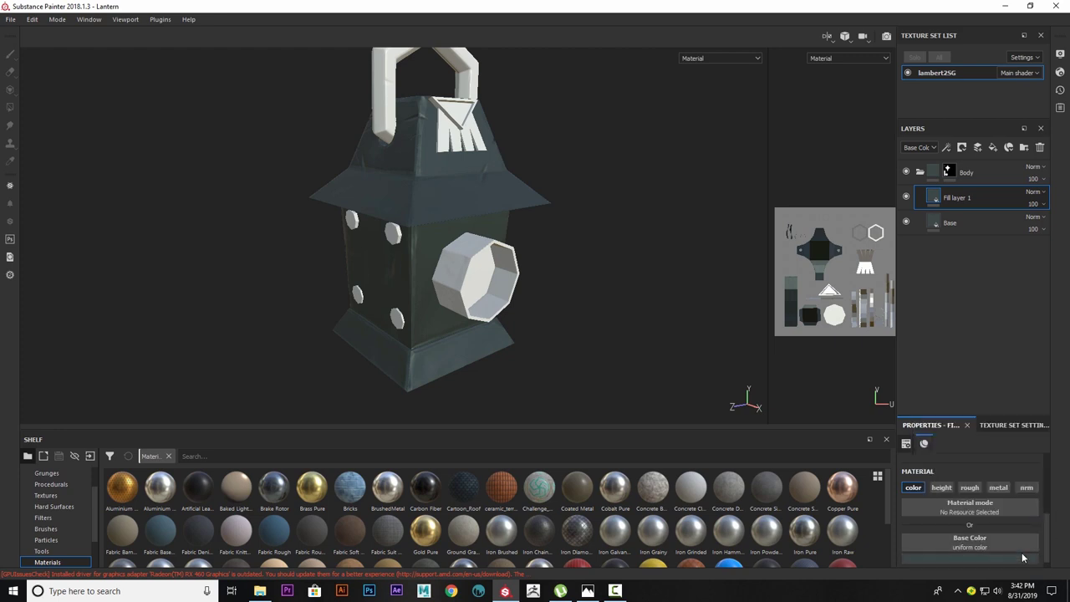
click(970, 556)
drag(1054, 506, 1054, 518)
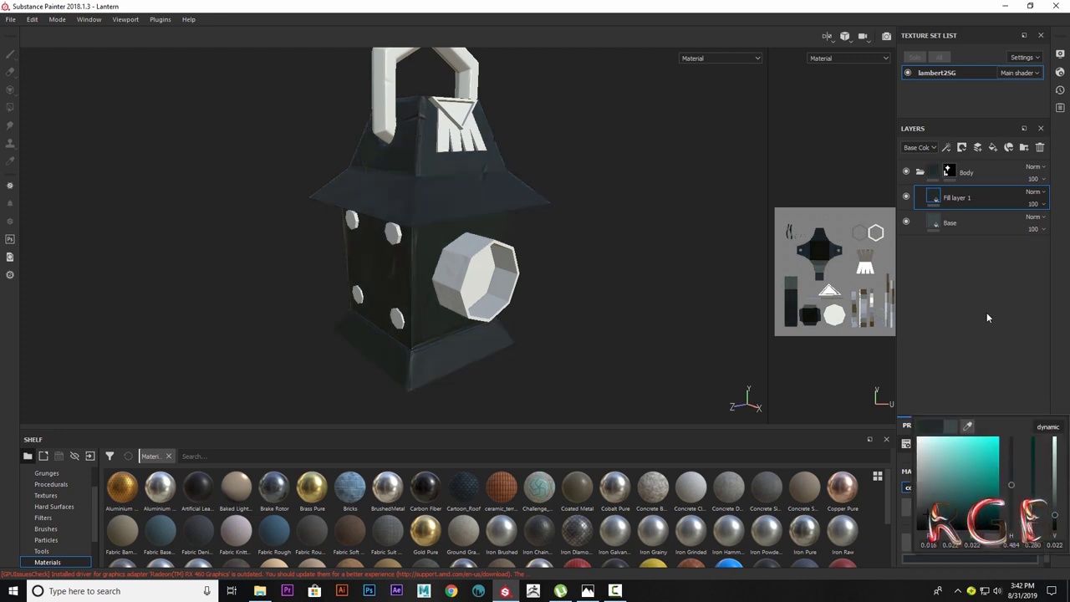
double_click(958, 197)
text(Mi)
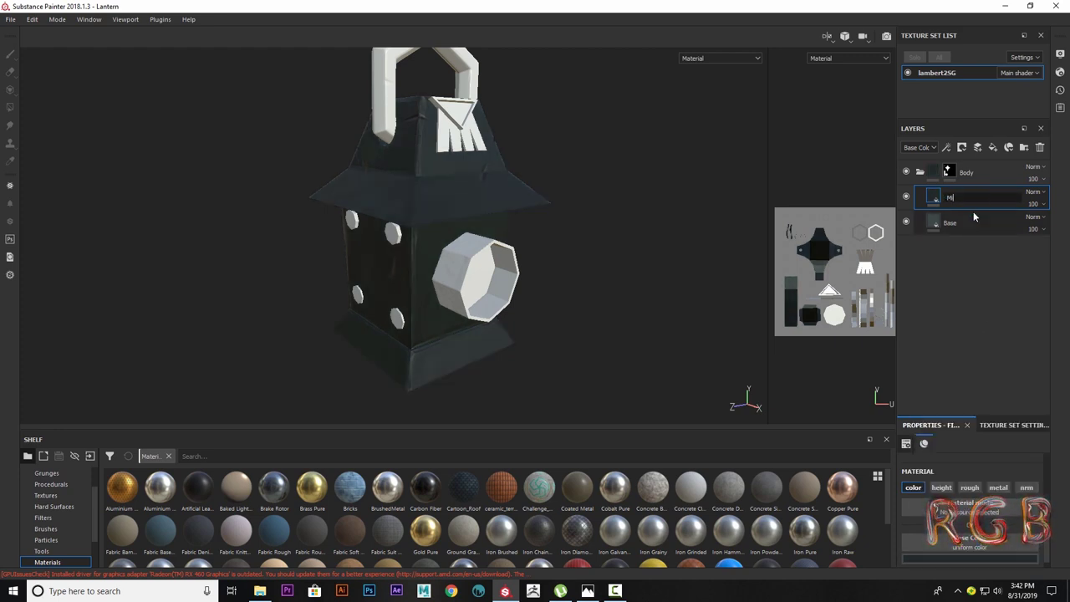
text(dtone)
key(Return)
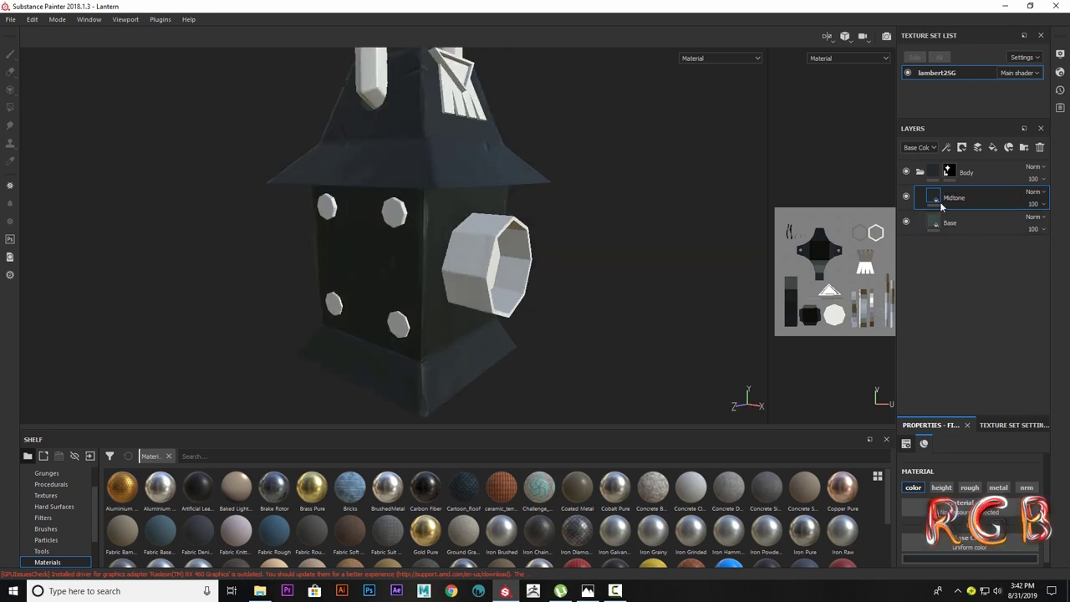
right_click(941, 207)
Give the Midtone layer a black mask and choose the Fur Soft Wide brush.
click(962, 204)
right_click(950, 200)
click(961, 407)
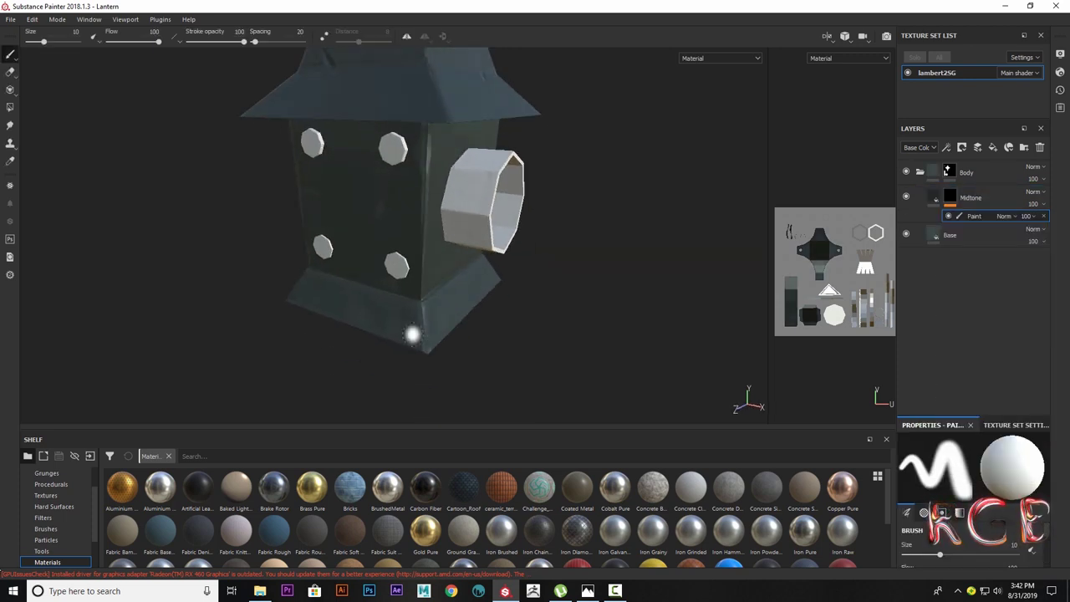
click(46, 528)
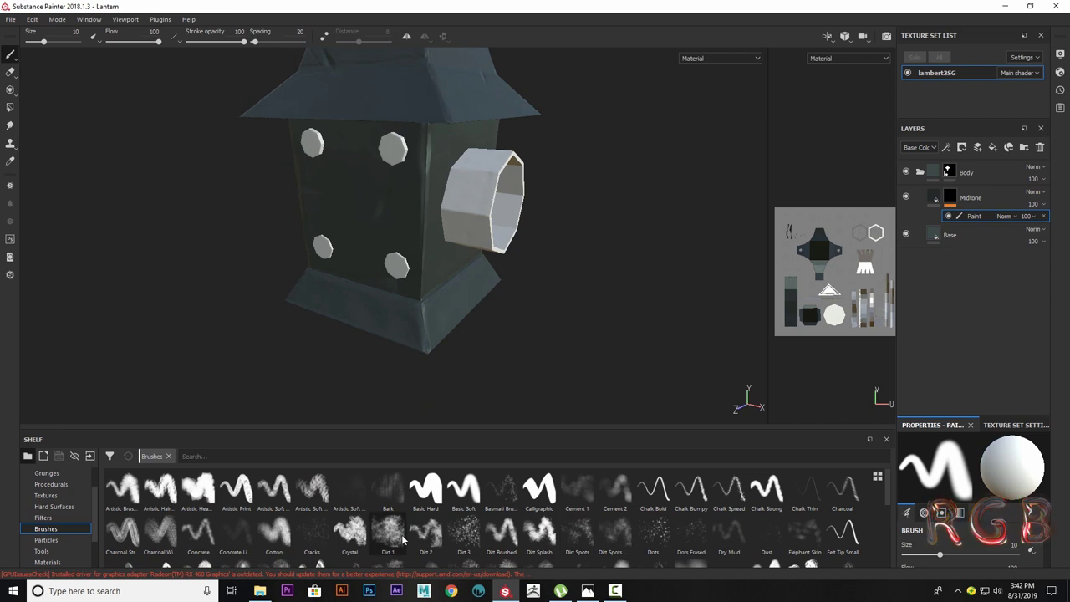
scroll(403, 541, down, 3)
click(690, 485)
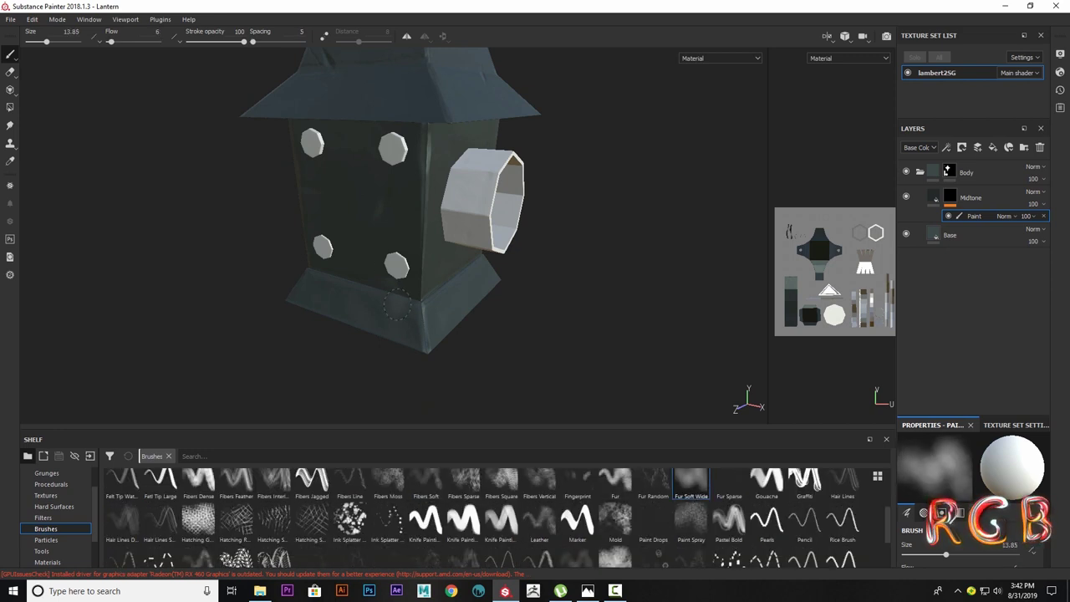
scroll(406, 318, up, 5)
scroll(409, 306, up, 2)
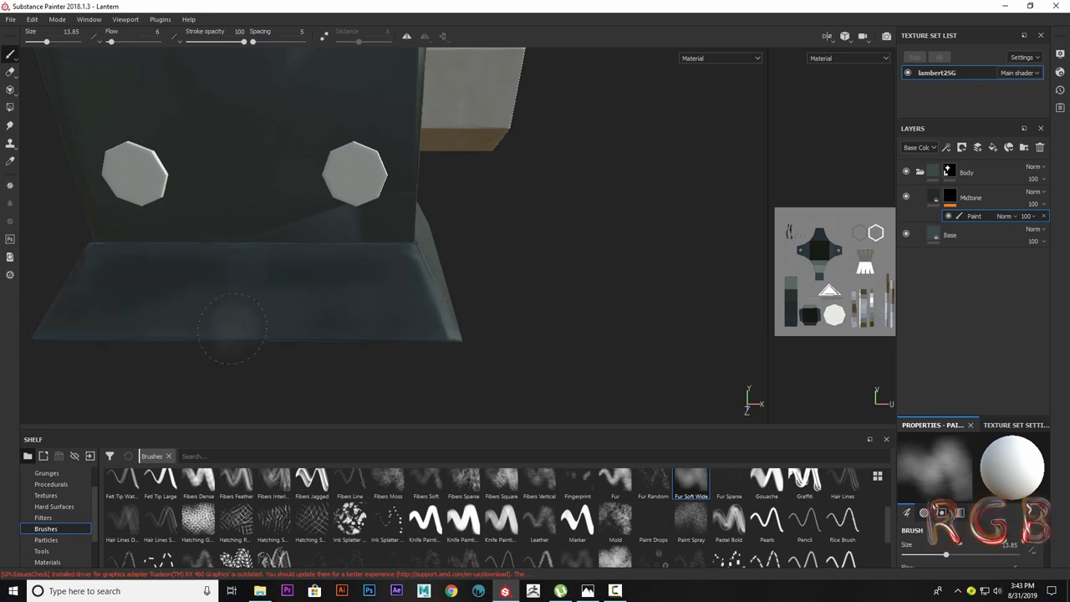
Raise the brush flow and paint soft dark streaks across the lantern's knobbed face.
mouse_move(232, 328)
alt+mouse_down()
mouse_move(501, 270)
mouse_move(395, 284)
alt+mouse_up()
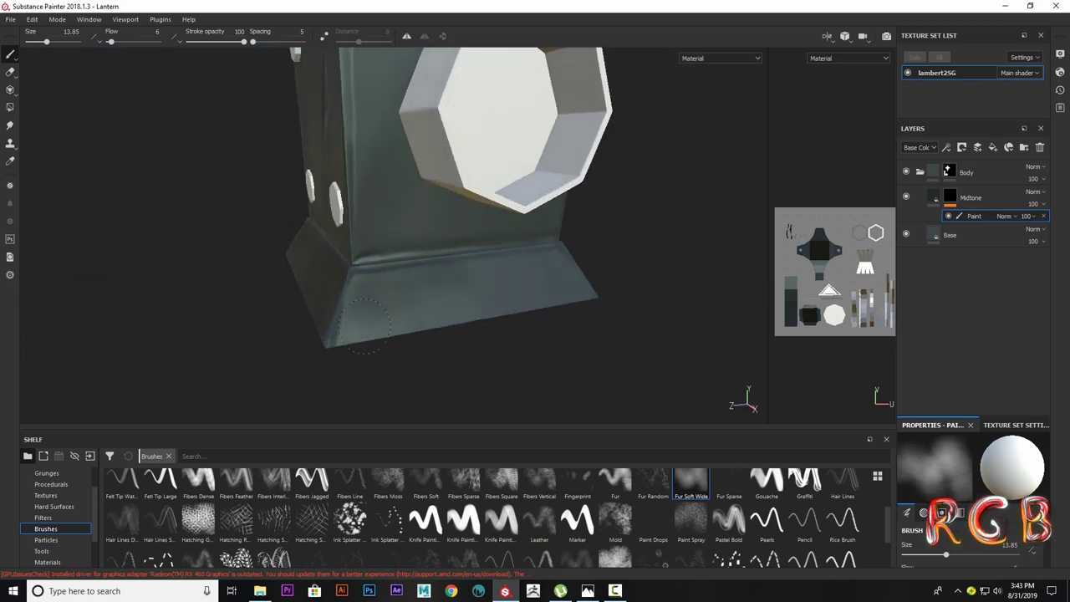
mouse_move(347, 358)
alt+mouse_down()
mouse_move(618, 322)
mouse_move(564, 297)
alt+mouse_up()
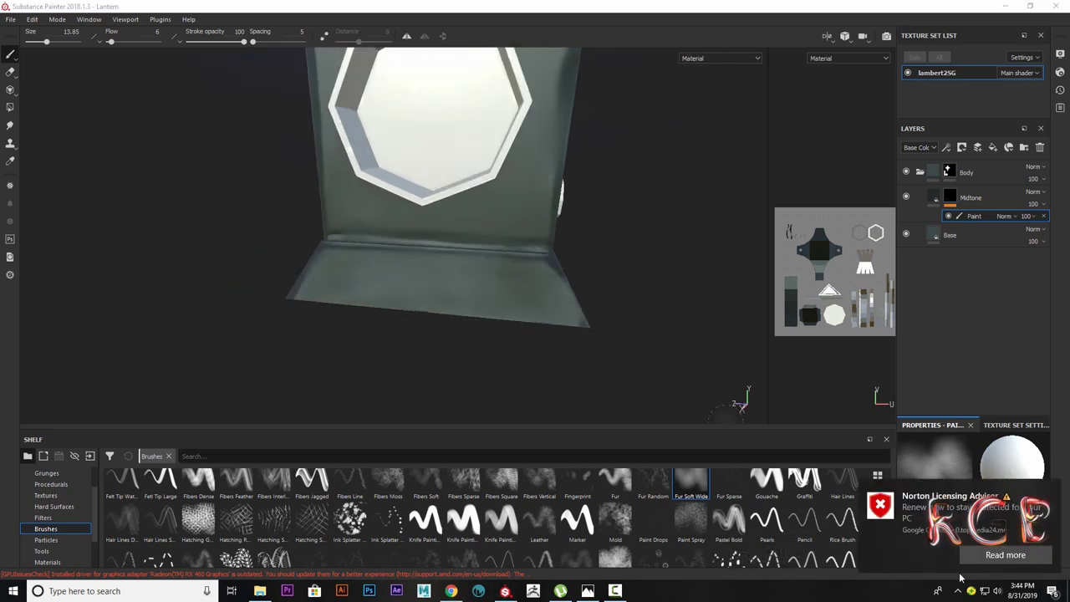
alt+drag(568, 334, 318, 301)
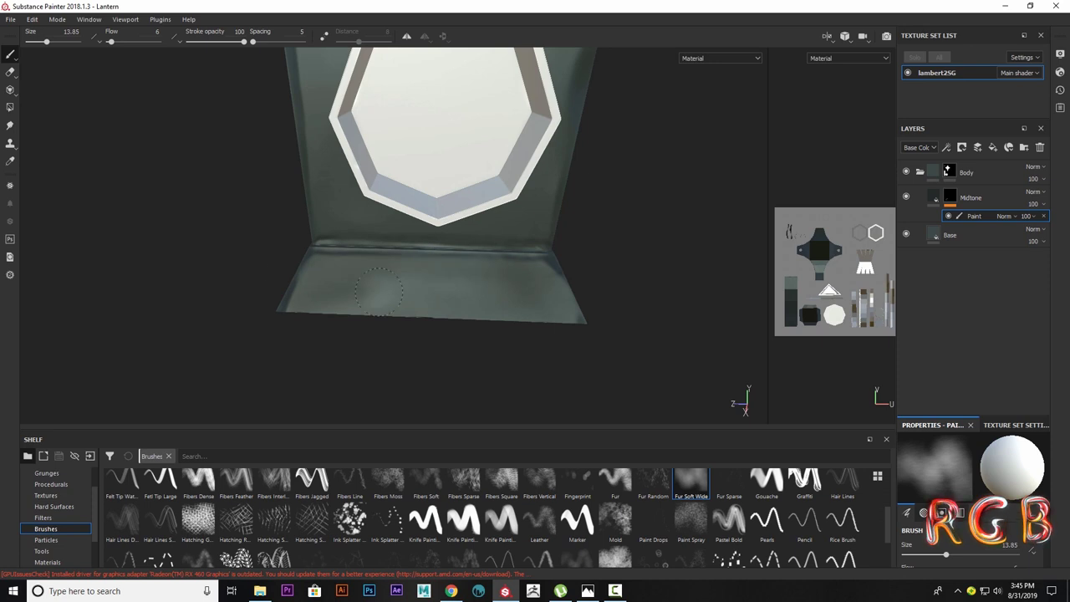
mouse_move(378, 291)
alt+mouse_down()
mouse_move(437, 296)
mouse_move(360, 266)
alt+mouse_up()
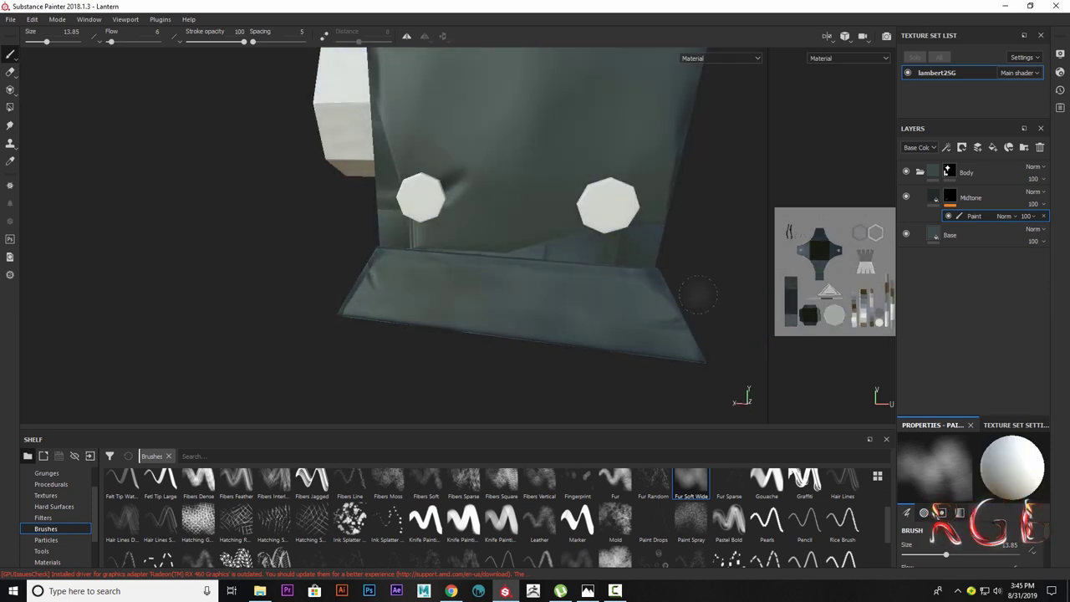
mouse_move(275, 279)
alt+mouse_down()
mouse_move(361, 332)
mouse_move(336, 335)
alt+mouse_up()
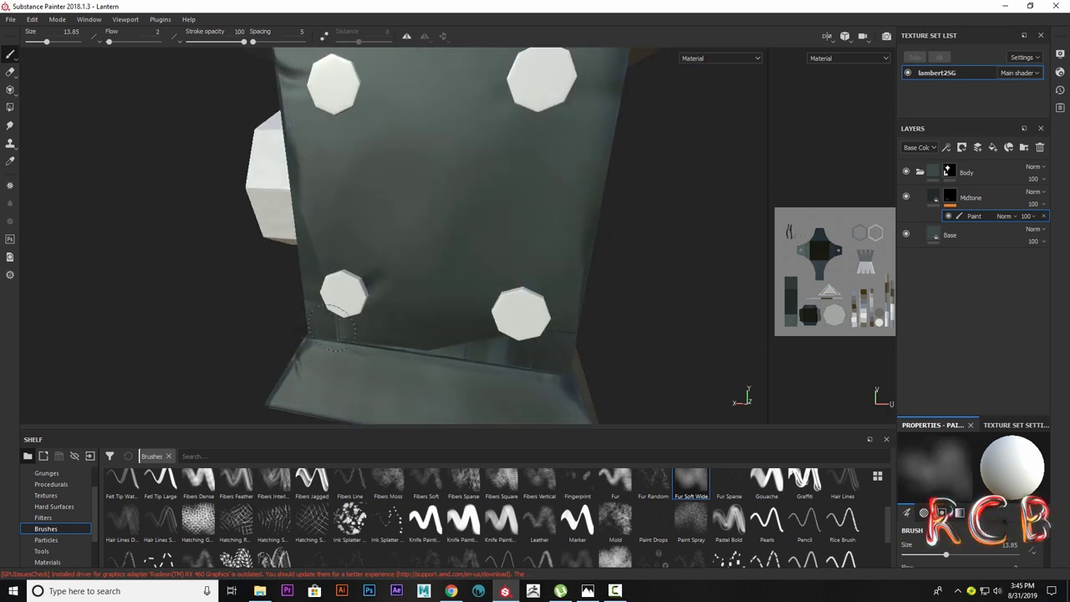
mouse_move(115, 41)
mouse_down()
mouse_move(131, 48)
mouse_move(116, 43)
mouse_up()
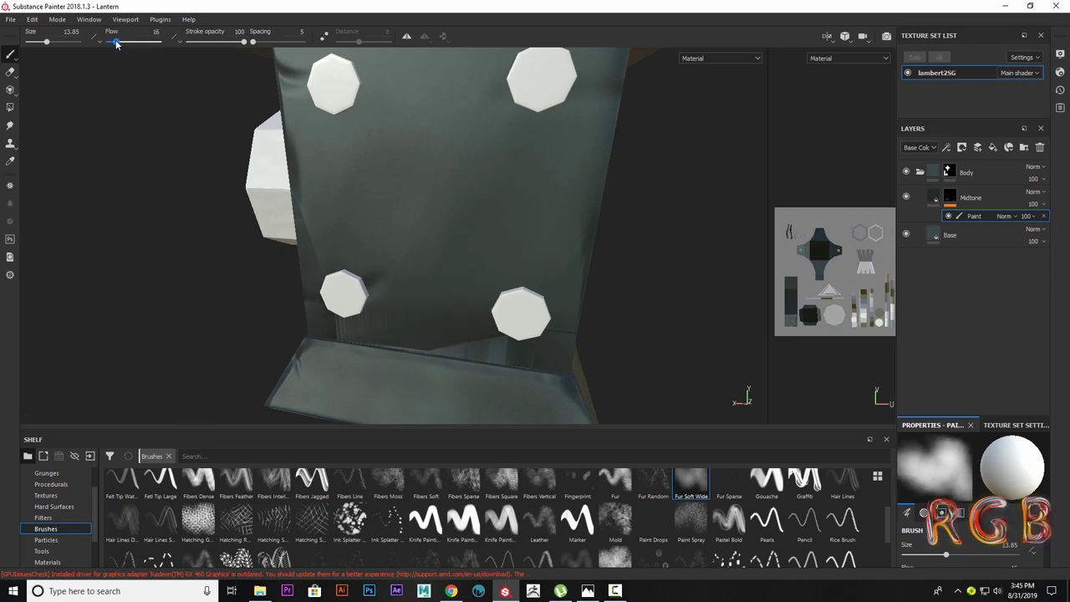
drag(575, 298, 386, 286)
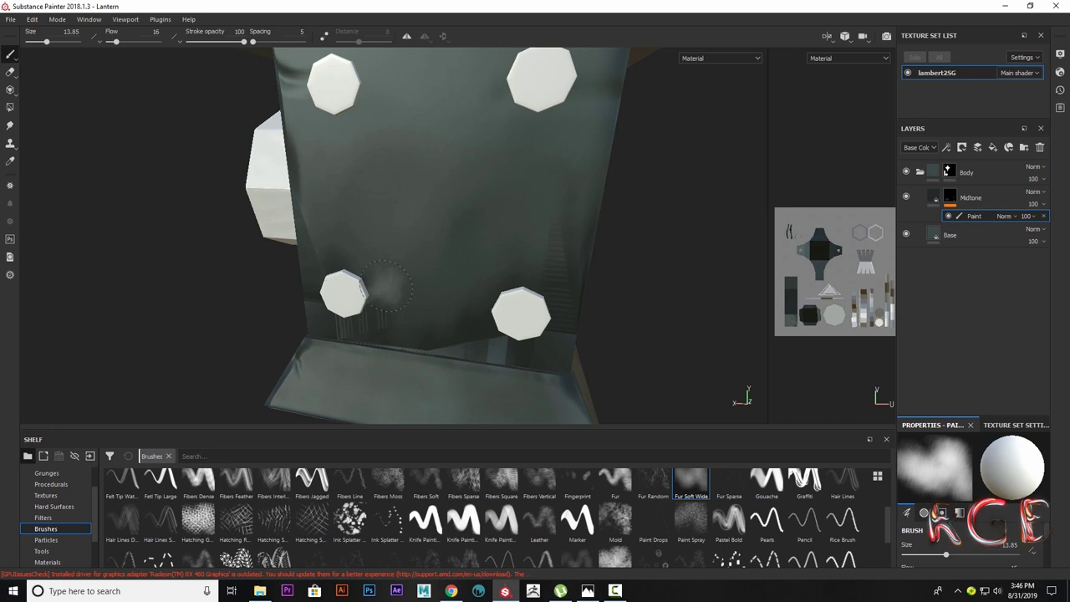
Paint soft dark patches over the upper body and the lantern's bottom face.
alt+drag(476, 268, 481, 225)
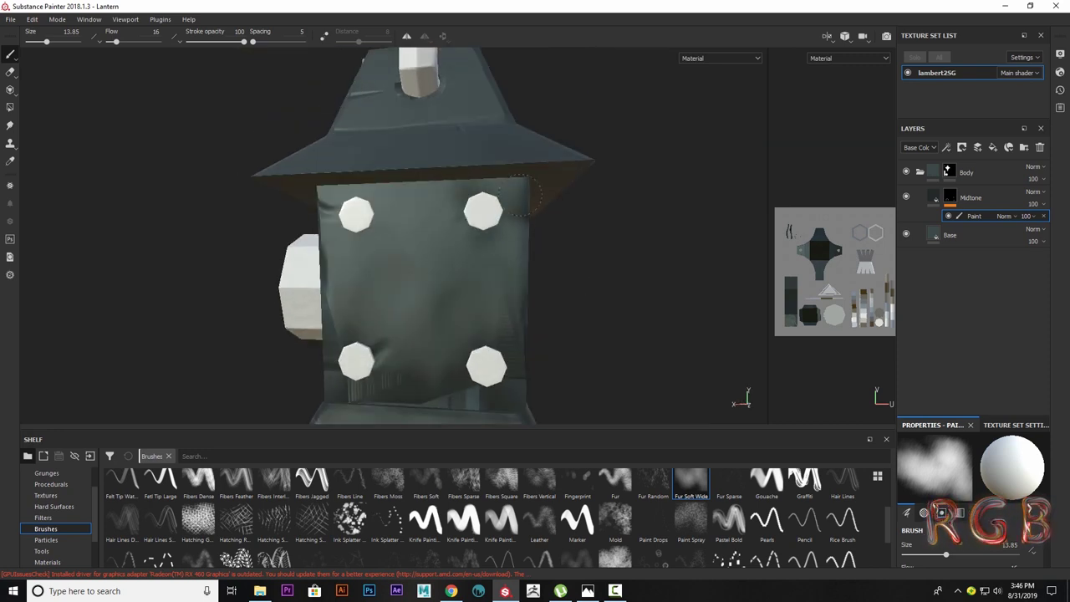
mouse_move(431, 188)
mouse_down()
mouse_move(372, 266)
mouse_move(388, 257)
mouse_move(454, 275)
mouse_up()
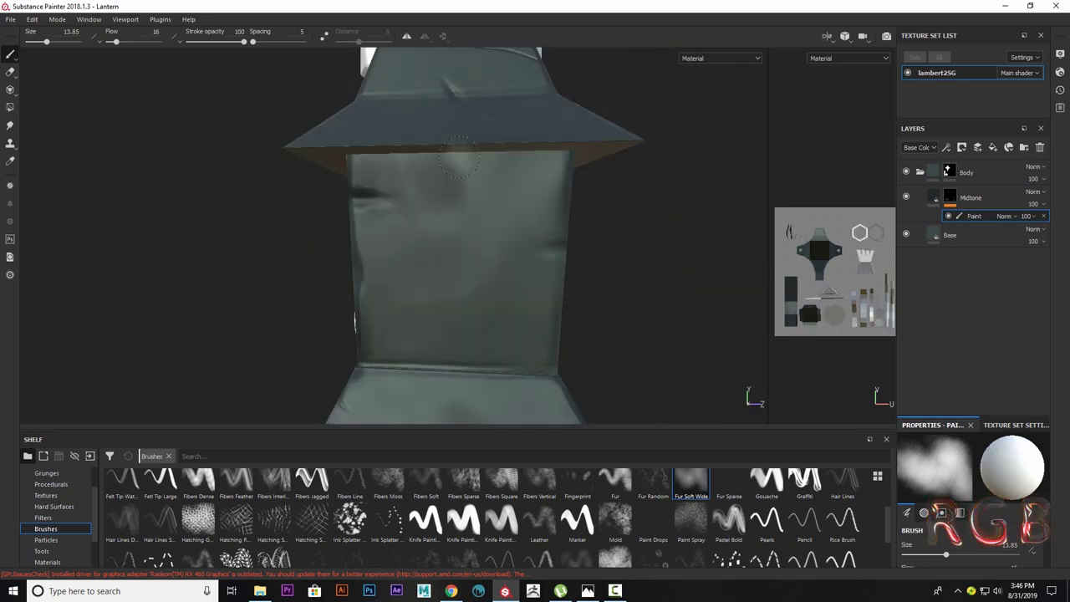
drag(455, 157, 404, 205)
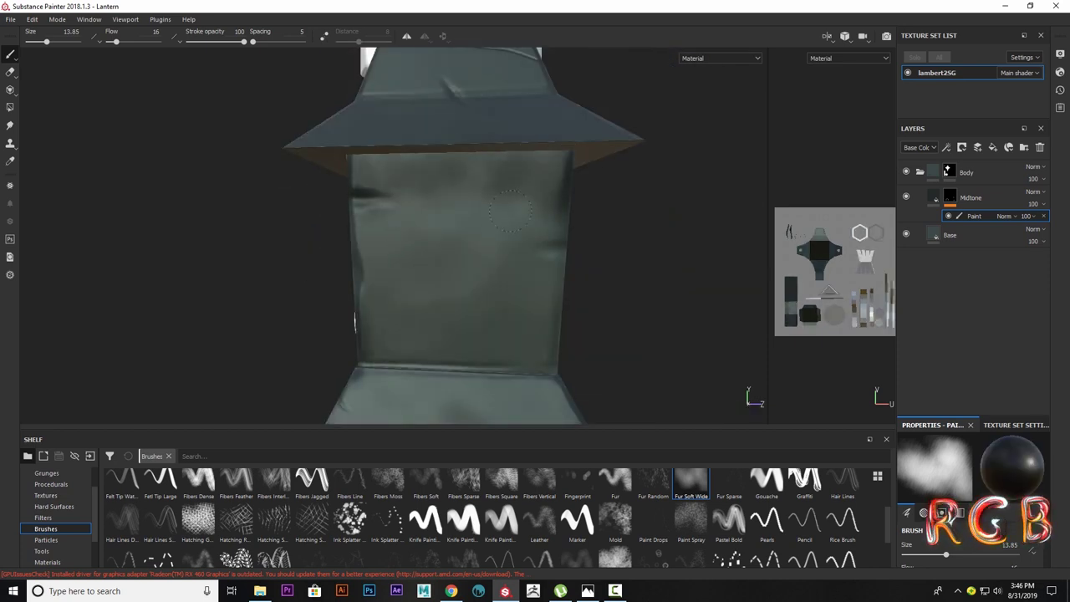
mouse_move(398, 167)
mouse_down()
mouse_move(384, 167)
mouse_move(498, 167)
mouse_move(538, 185)
mouse_up()
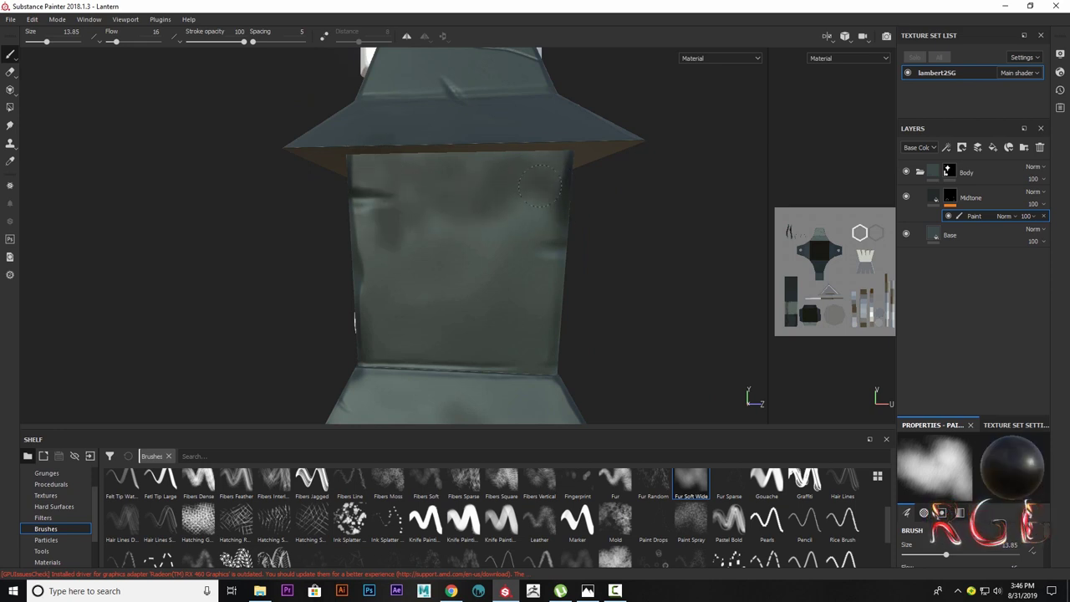
mouse_move(400, 287)
alt+mouse_down()
mouse_move(471, 256)
mouse_move(353, 332)
alt+mouse_up()
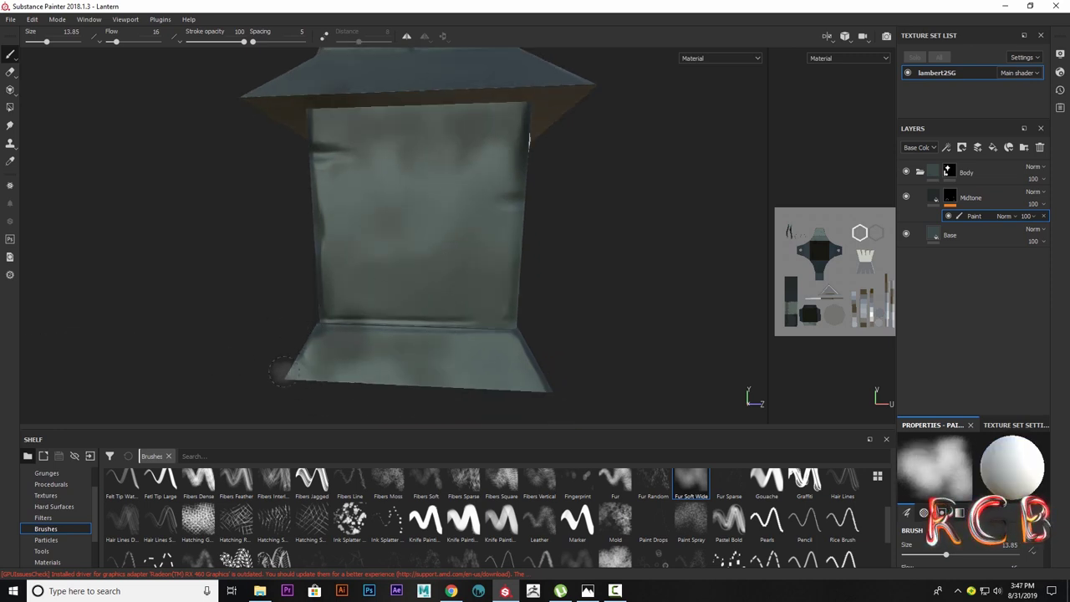
drag(513, 353, 392, 353)
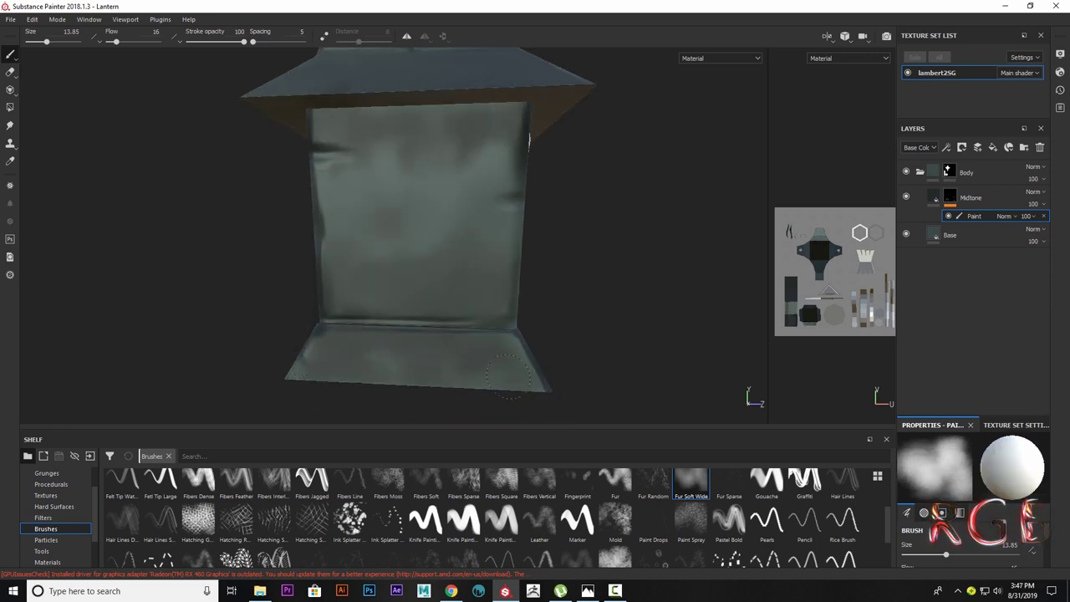
key(x)
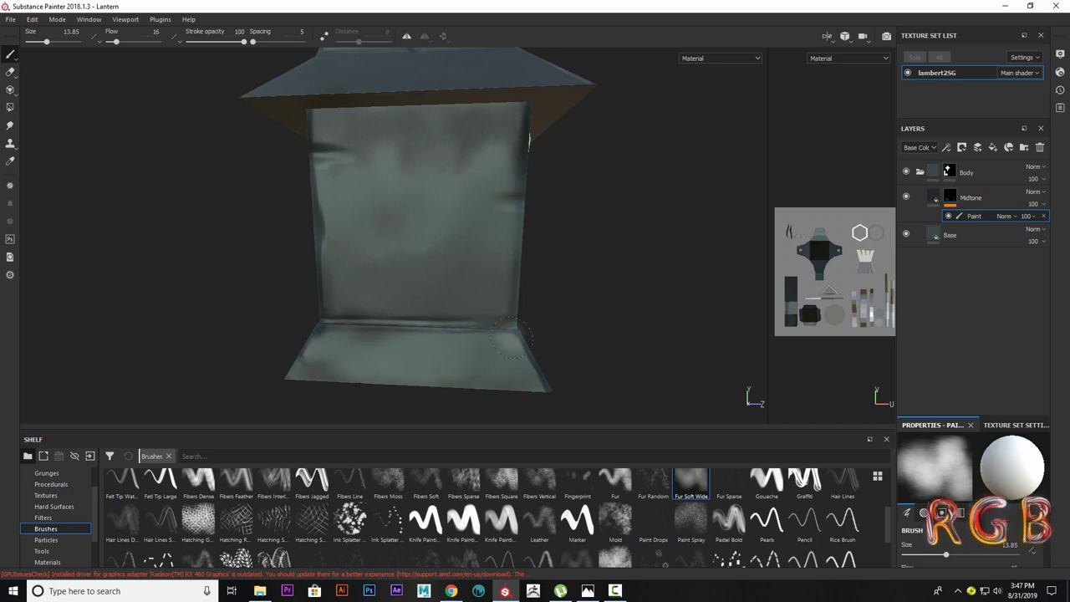
mouse_move(604, 351)
alt+mouse_down()
mouse_move(480, 301)
mouse_move(426, 316)
mouse_move(585, 351)
alt+mouse_up()
Place a Base layer above the Midtone layer.
click(1060, 54)
scroll(920, 250, down, 3)
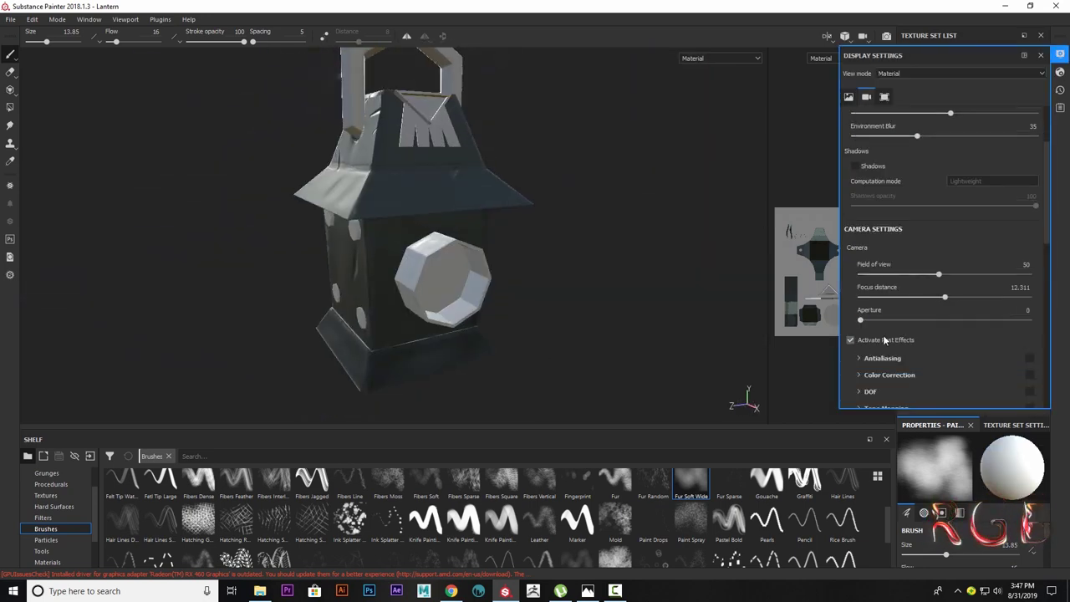
click(1060, 53)
mouse_move(544, 217)
alt+mouse_down()
mouse_move(528, 170)
mouse_move(552, 248)
mouse_move(507, 216)
mouse_move(552, 226)
alt+mouse_up()
click(974, 239)
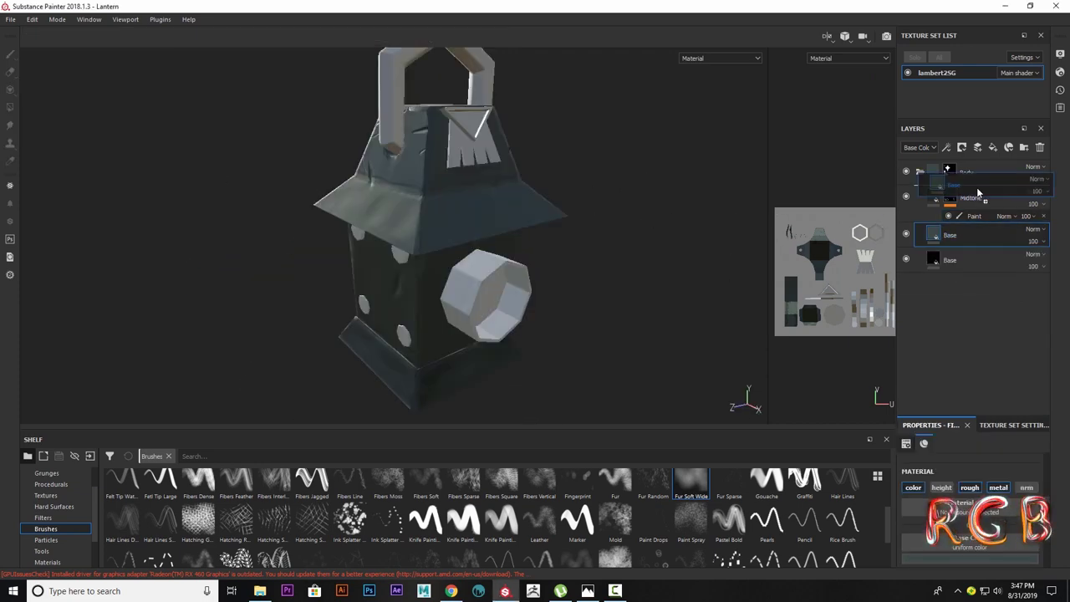
drag(950, 235, 915, 188)
Give the upper Base layer a black mask driven by a Mask Editor generator, Curvature Opacity 0.95.
click(969, 559)
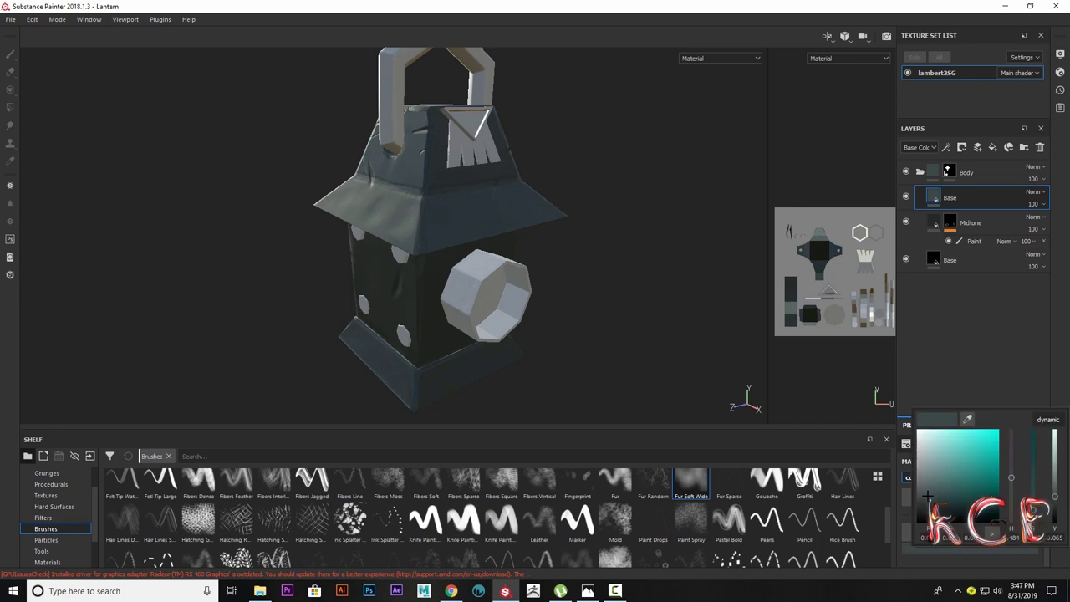
right_click(941, 198)
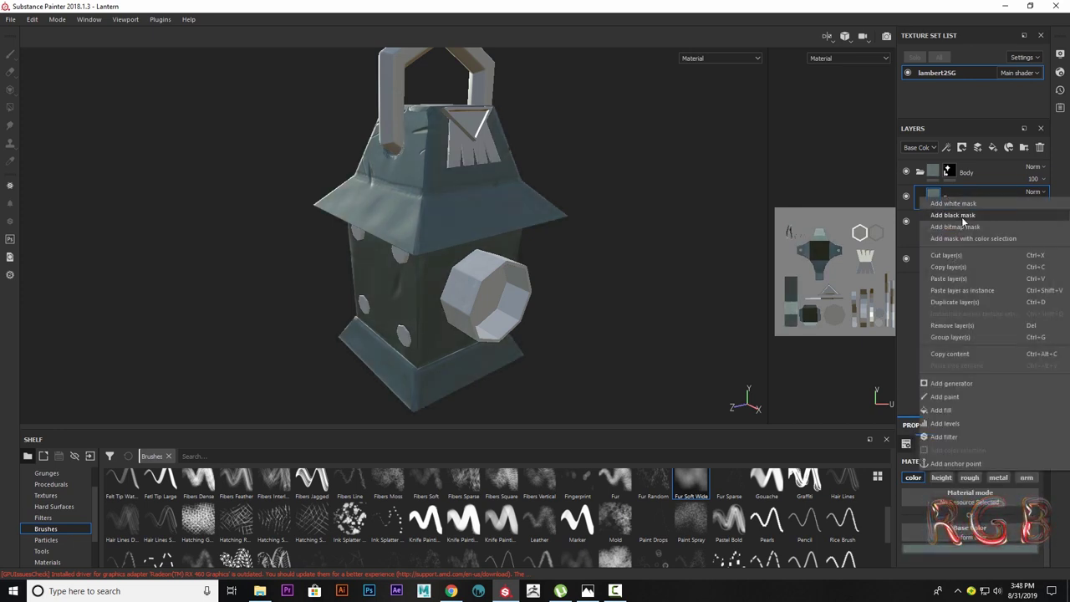
click(968, 393)
click(963, 463)
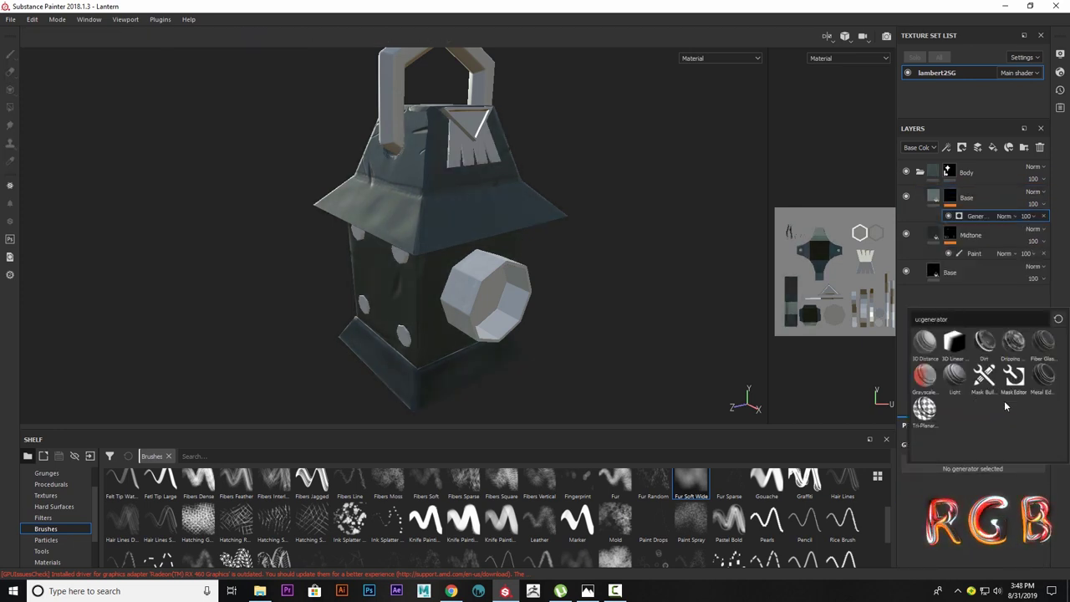
click(987, 380)
alt+drag(422, 318, 456, 359)
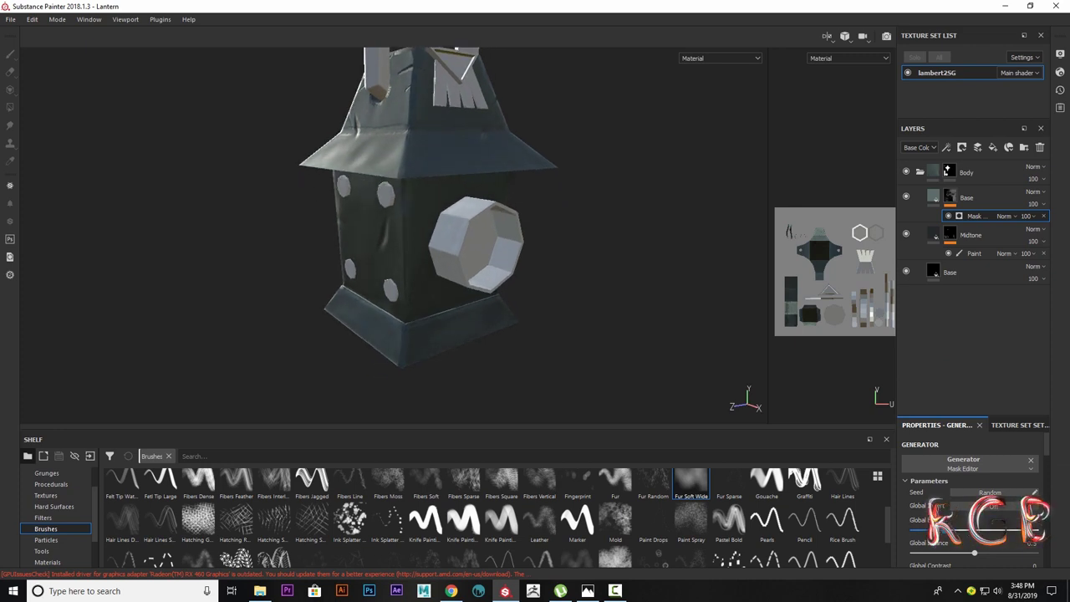
scroll(980, 552, down, 2)
scroll(981, 552, down, 3)
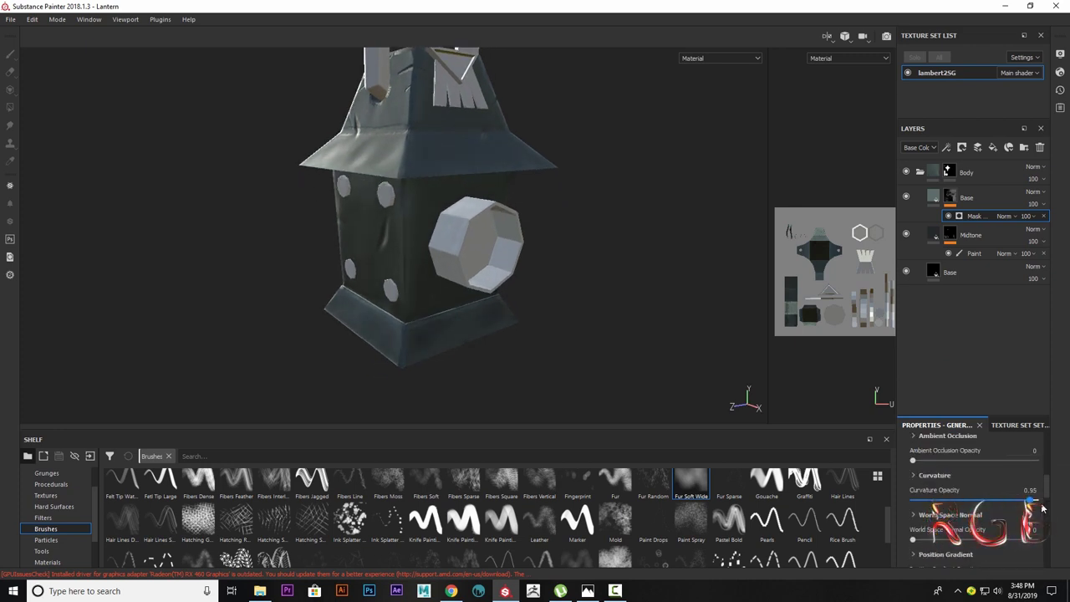
scroll(1042, 508, up, 3)
scroll(1042, 507, up, 2)
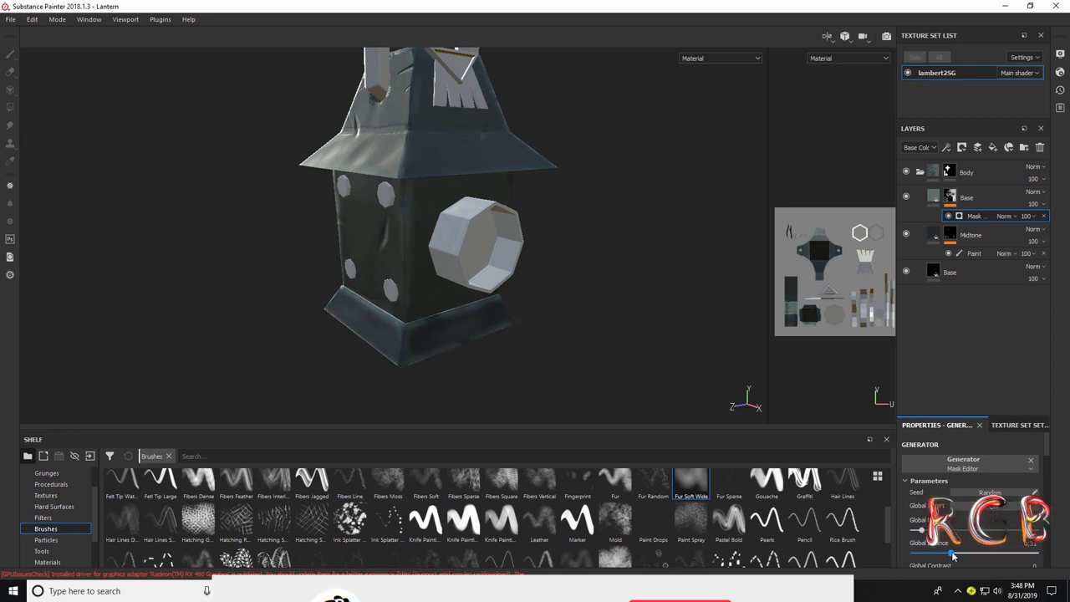
key(Delete)
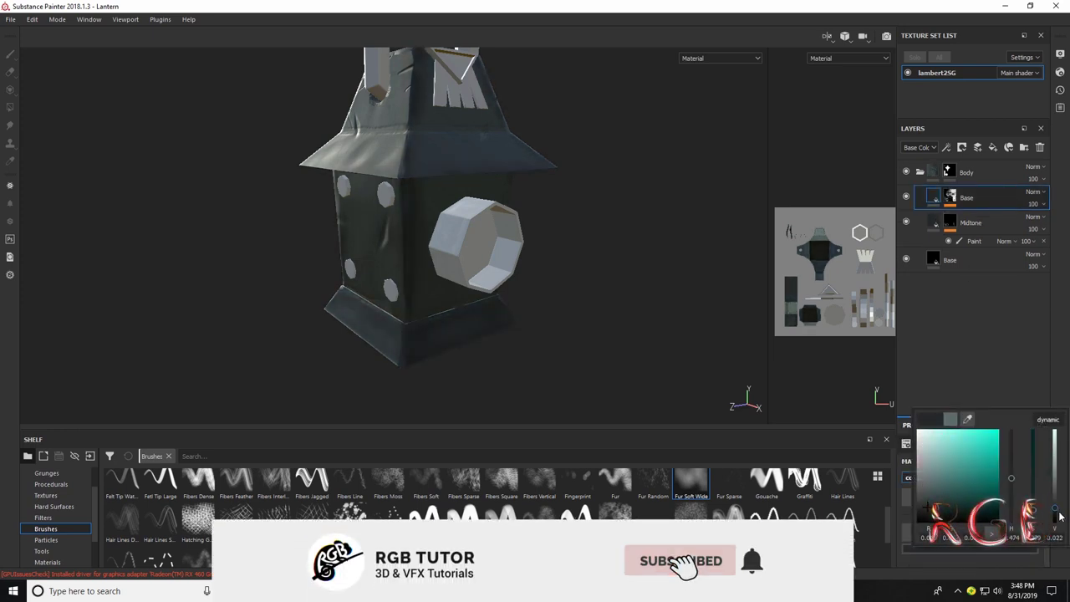
mouse_move(535, 351)
alt+mouse_down()
mouse_move(478, 307)
mouse_move(500, 311)
mouse_move(487, 324)
mouse_move(356, 317)
mouse_move(571, 305)
mouse_move(563, 270)
alt+mouse_up()
key(ctrl+z)
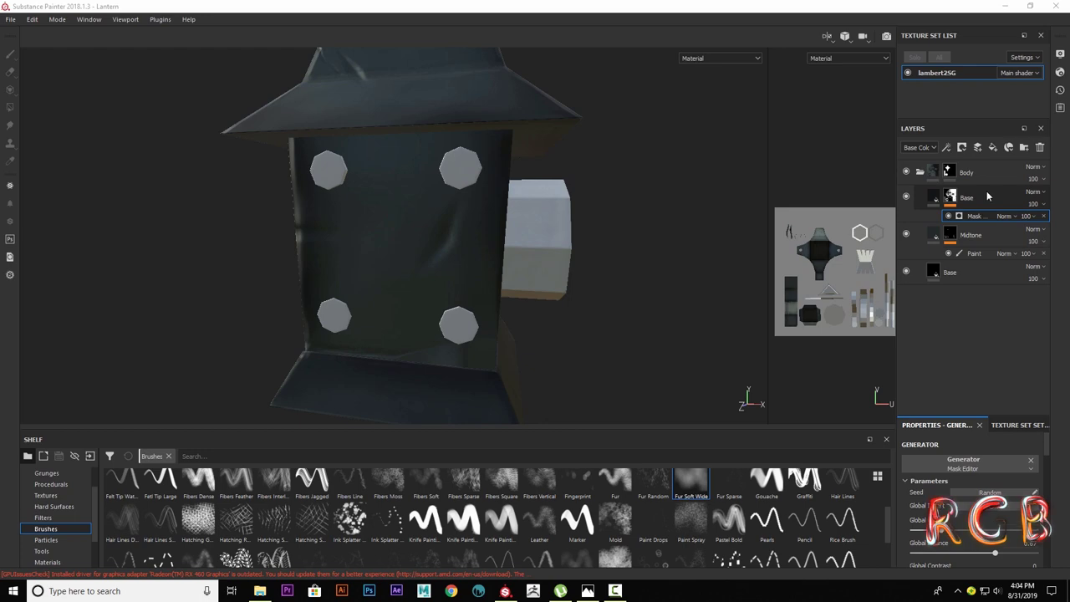
Add a new fill layer above Base and frame the roof and handle from several angles.
click(1009, 147)
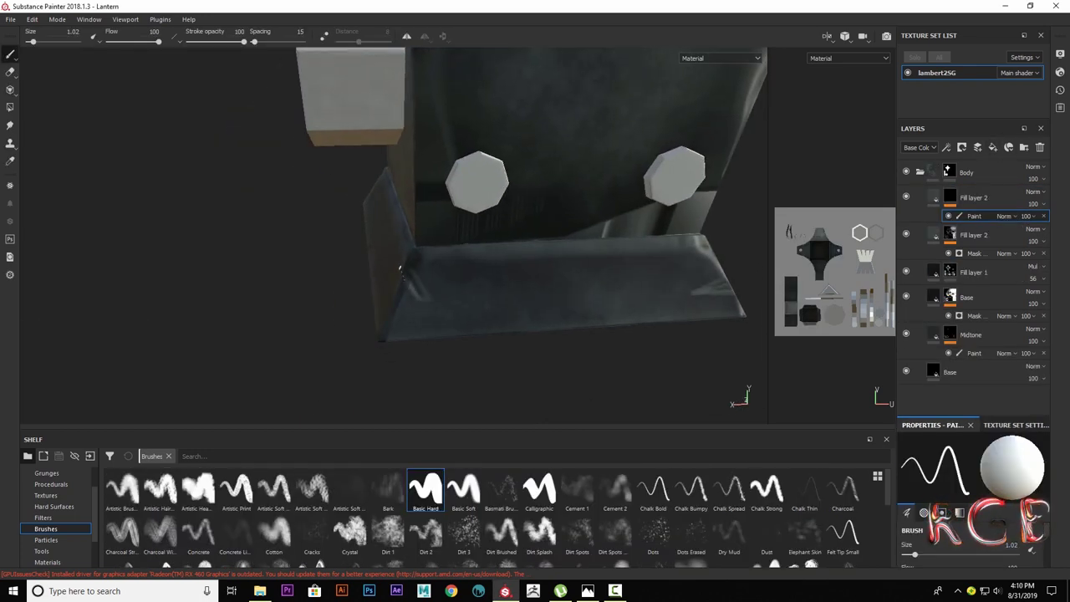
mouse_move(399, 270)
alt+mouse_down()
mouse_move(461, 301)
mouse_move(397, 288)
mouse_move(371, 342)
mouse_move(297, 301)
mouse_move(332, 166)
mouse_move(370, 268)
alt+mouse_up()
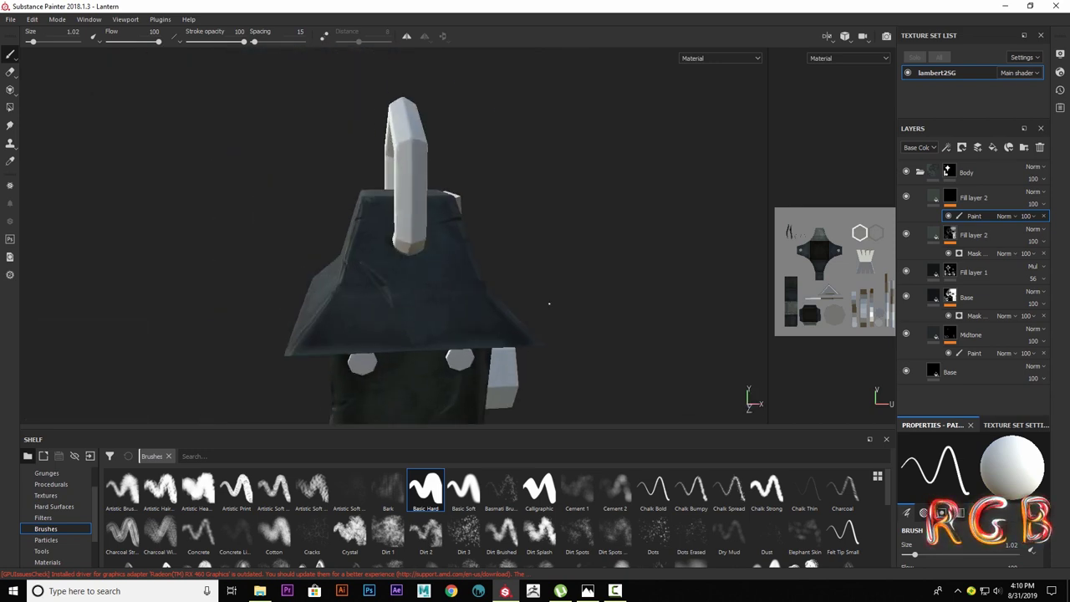
alt+drag(549, 303, 530, 322)
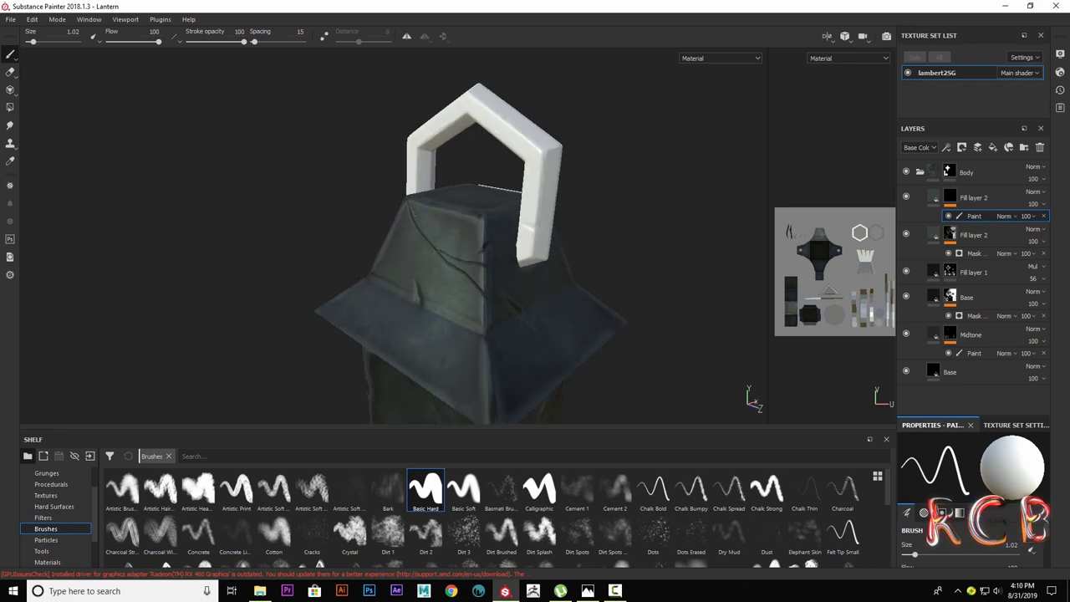
scroll(499, 287, up, 3)
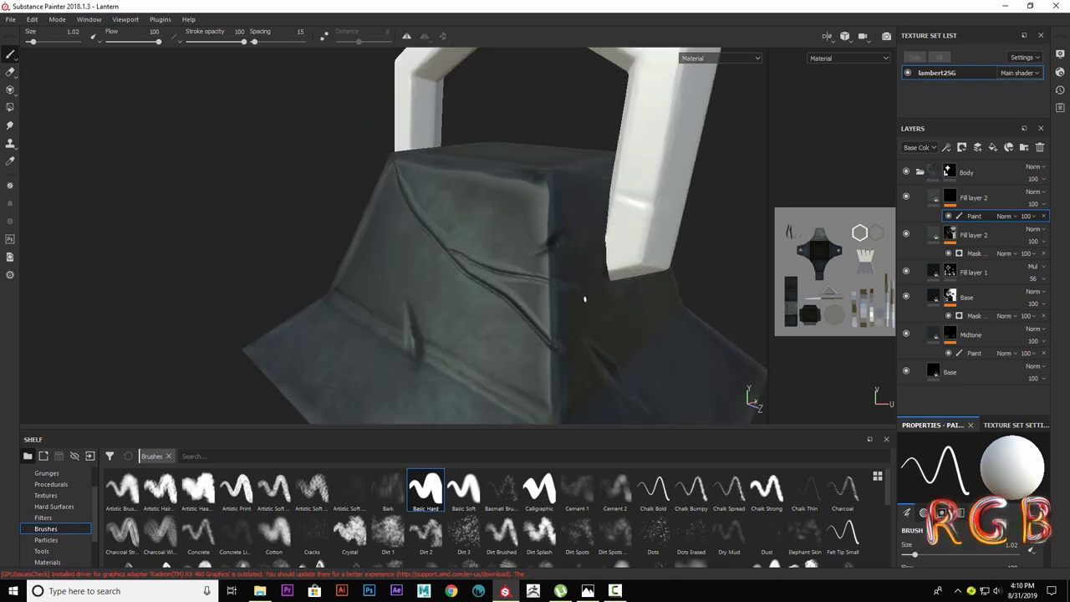
alt+drag(585, 298, 349, 177)
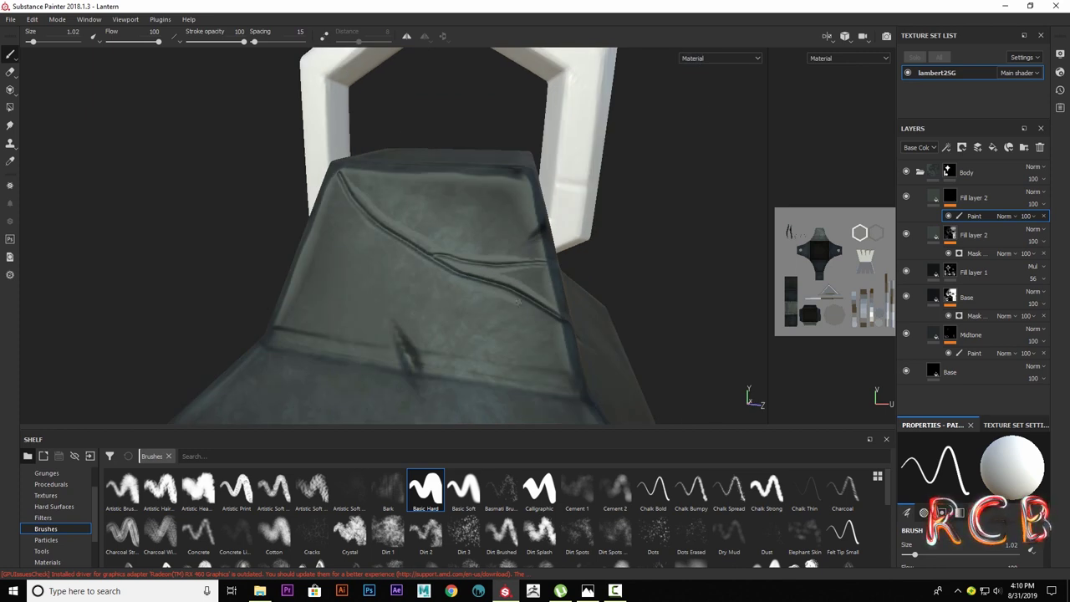
alt+drag(517, 300, 641, 245)
scroll(640, 246, down, 5)
scroll(473, 265, up, 4)
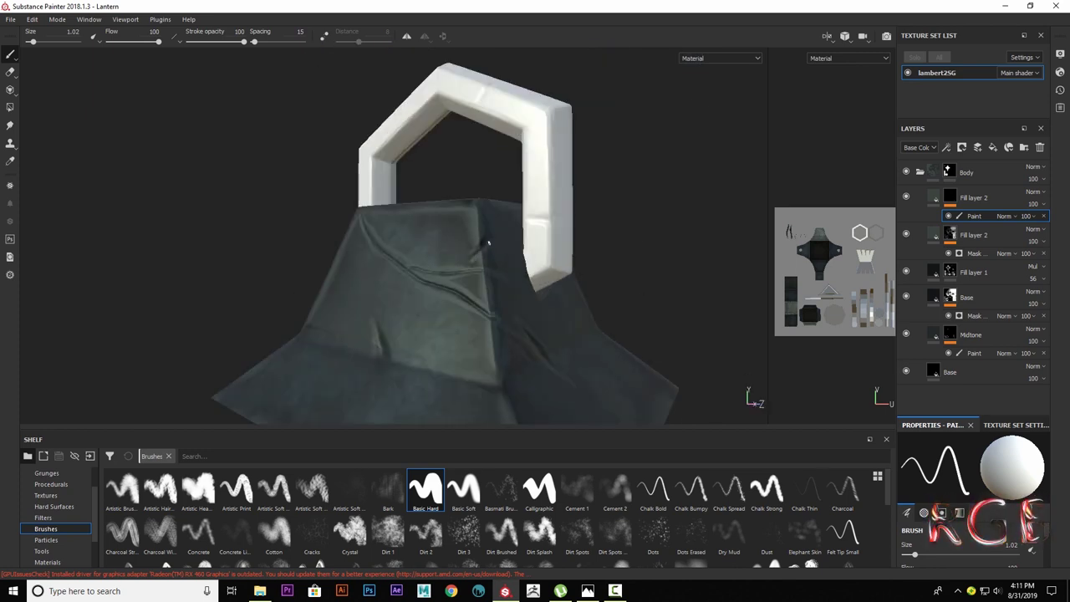
mouse_move(460, 293)
alt+mouse_down()
mouse_move(396, 337)
mouse_move(437, 294)
alt+mouse_up()
Orbit around the lantern to frame the four-bolt side panel for grime.
alt+drag(476, 231, 594, 298)
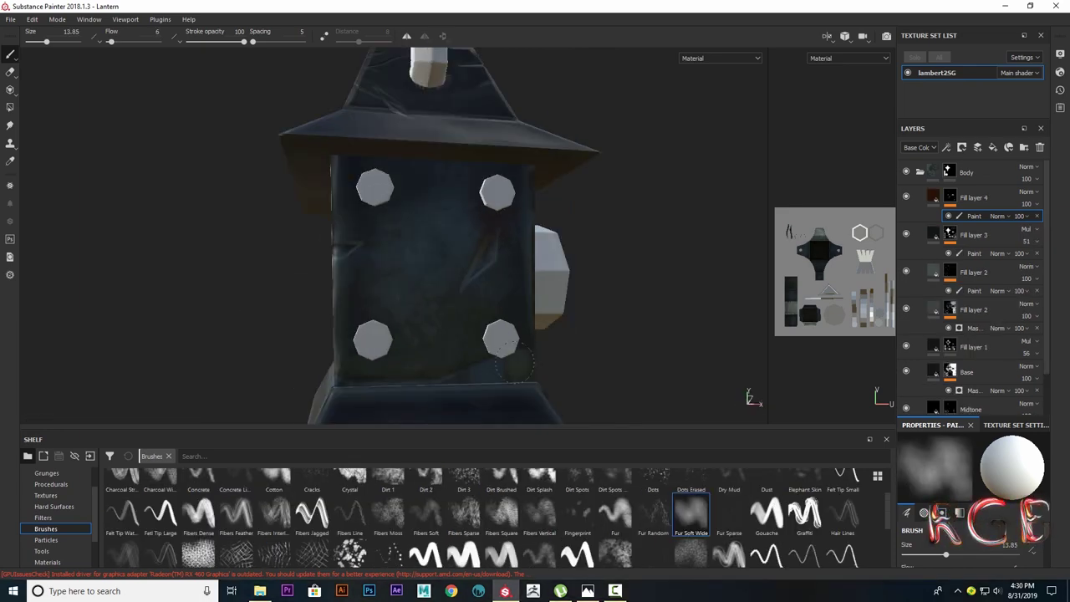
alt+middle_drag(513, 363, 510, 328)
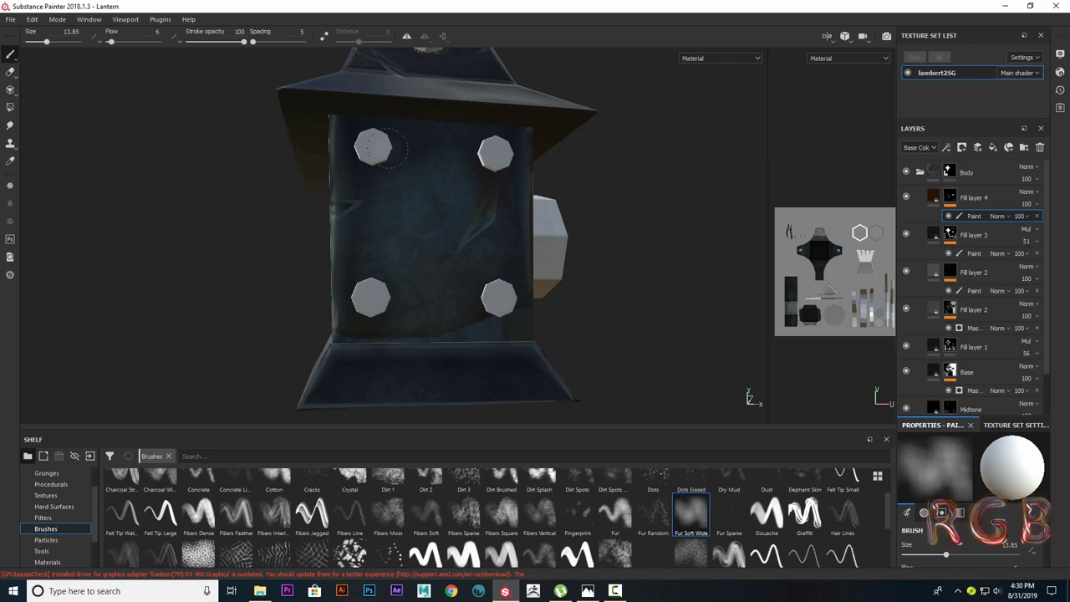
mouse_move(361, 297)
alt+mouse_down()
mouse_move(490, 284)
mouse_move(464, 251)
mouse_move(476, 266)
alt+mouse_up()
alt+drag(493, 214, 494, 337)
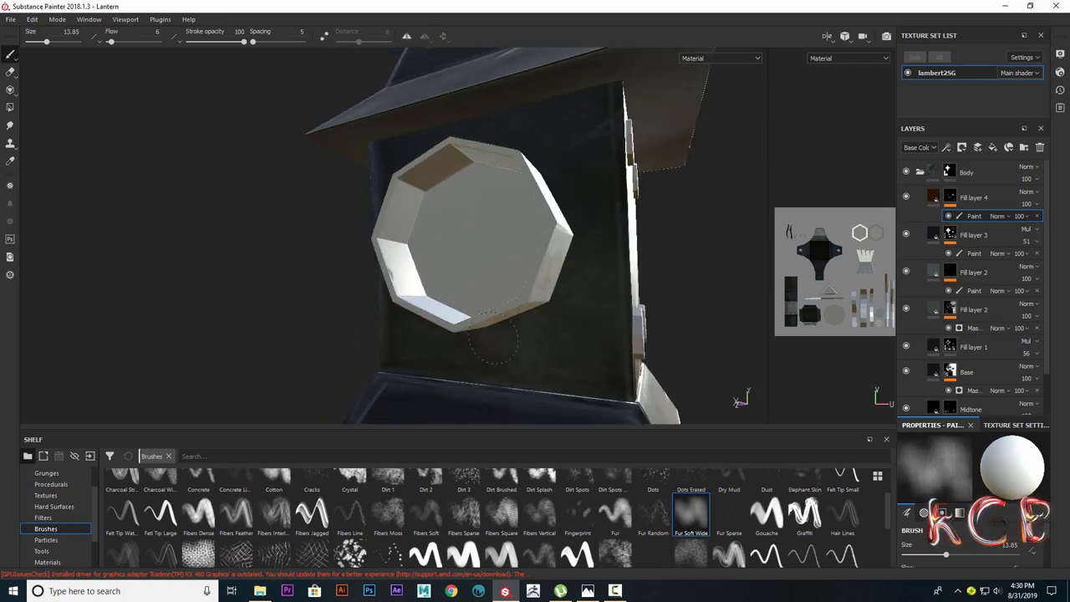
alt+drag(558, 242, 555, 134)
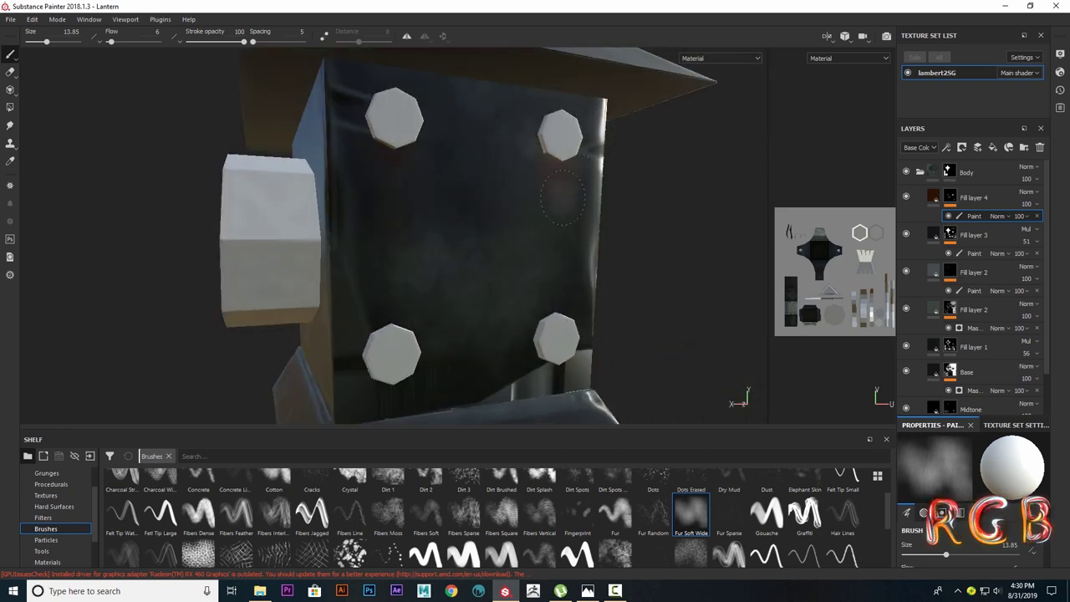
mouse_move(562, 197)
alt+mouse_down()
mouse_move(603, 264)
mouse_move(561, 239)
mouse_move(556, 258)
mouse_move(585, 209)
alt+mouse_up()
scroll(404, 362, down, 5)
Keep Fill layer 4 on Normal blend with opacity lowered to 63.
click(1029, 191)
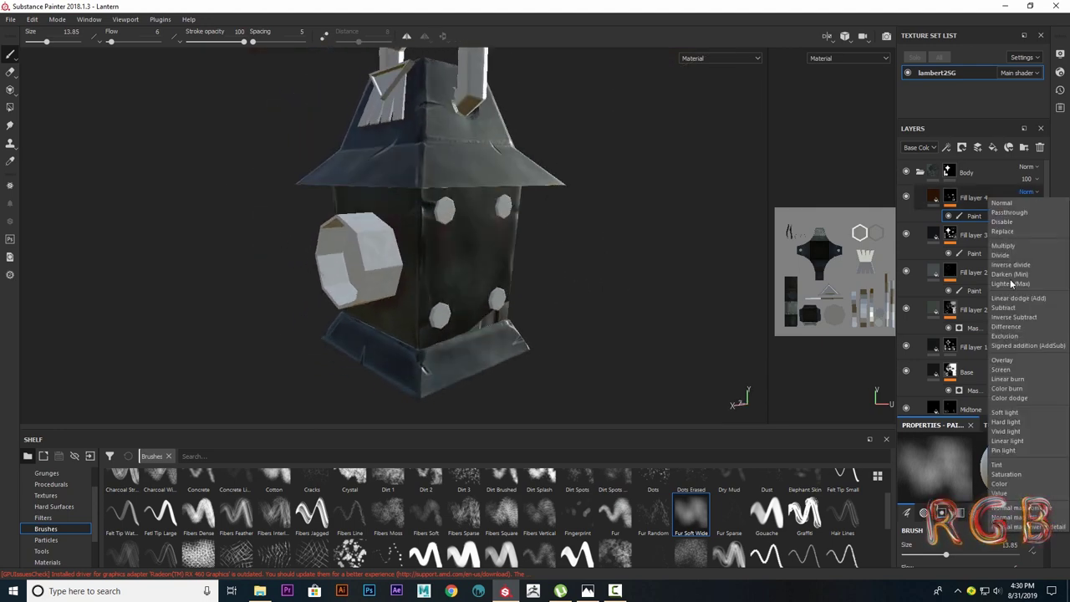
key(Escape)
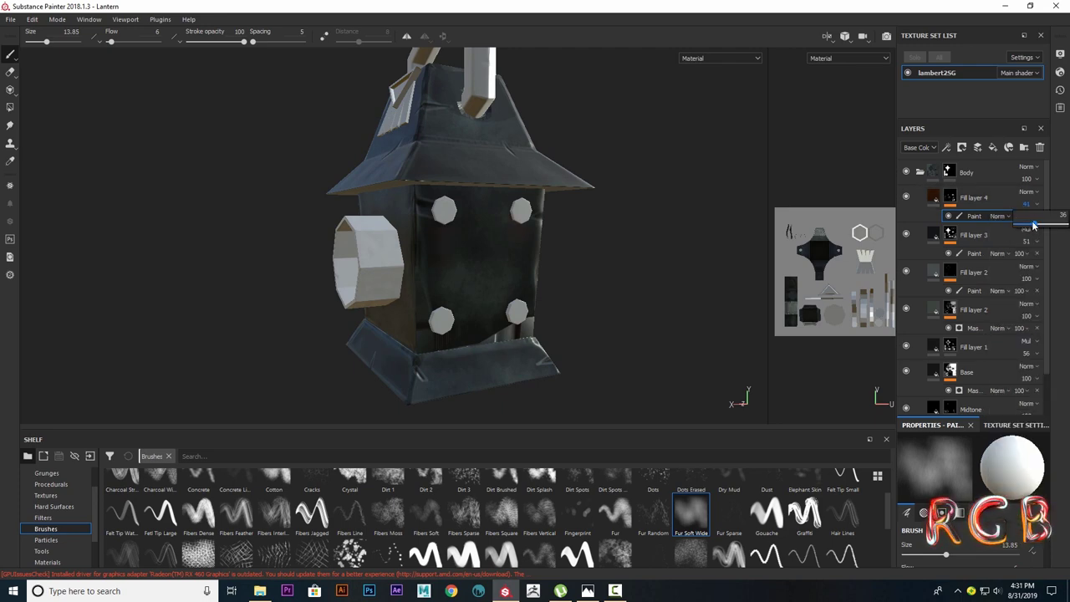
drag(1056, 228, 1042, 228)
alt+drag(550, 287, 146, 259)
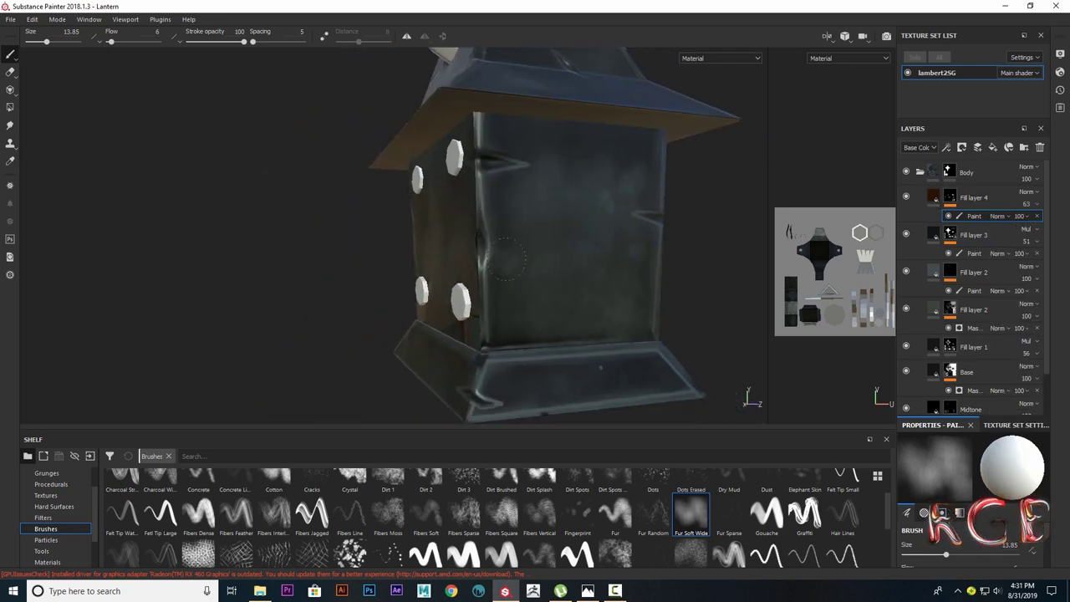
click(919, 172)
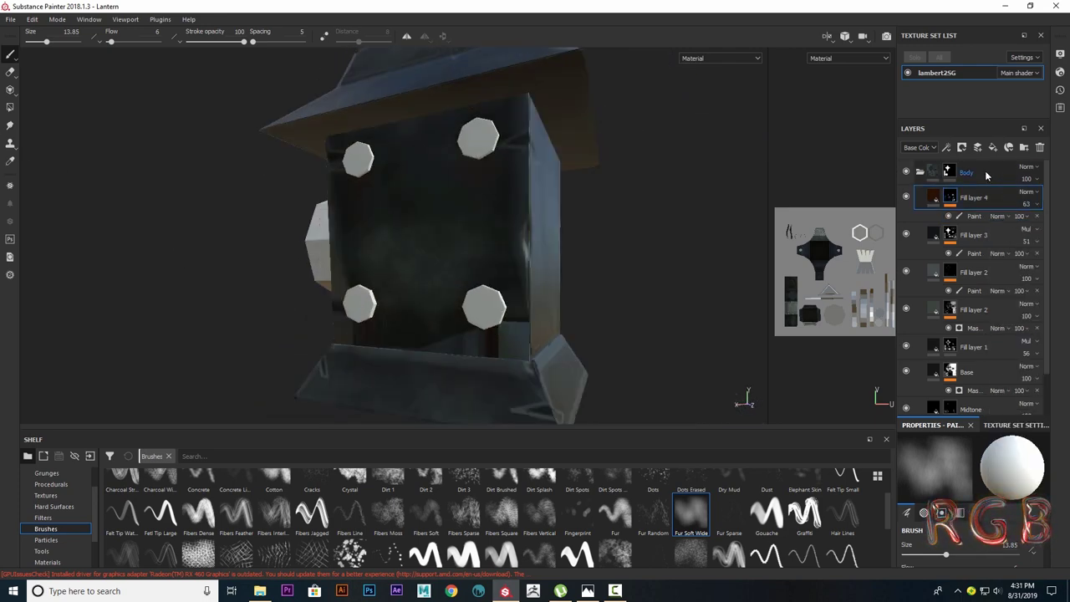
key(f)
alt+drag(334, 201, 397, 196)
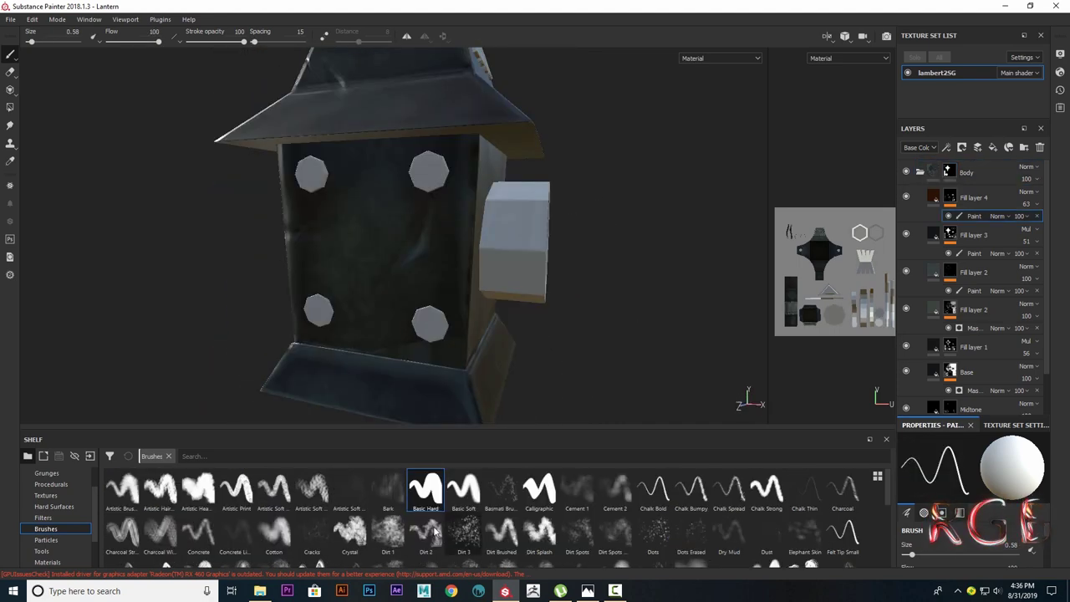
Switch from Dirt 1 to the Dirt Spots brush and turn the lantern's front into view.
click(387, 532)
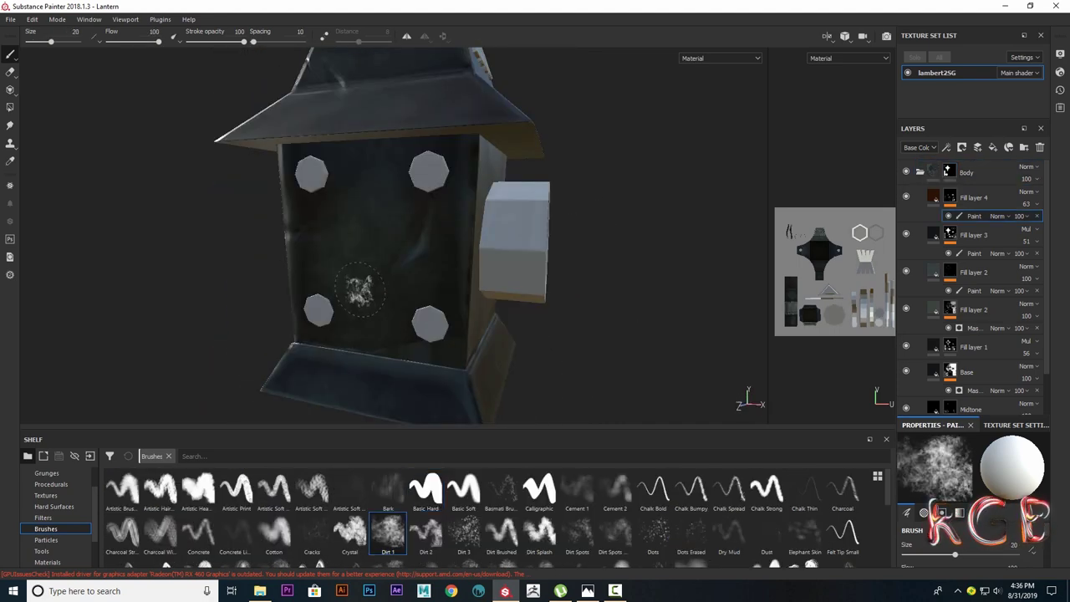
click(609, 530)
alt+drag(368, 284, 361, 230)
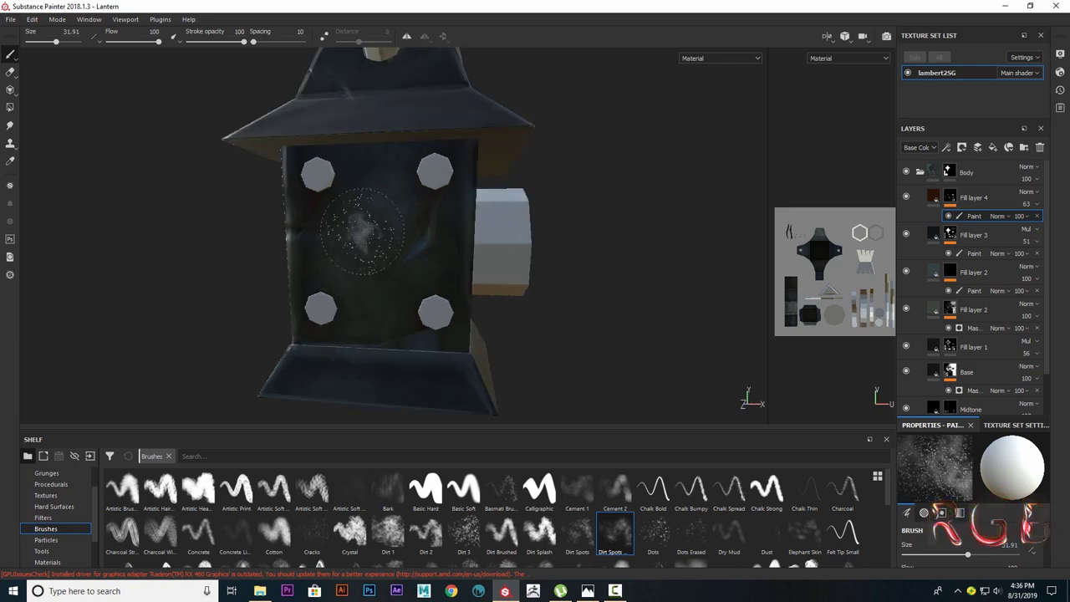
alt+drag(441, 301, 322, 311)
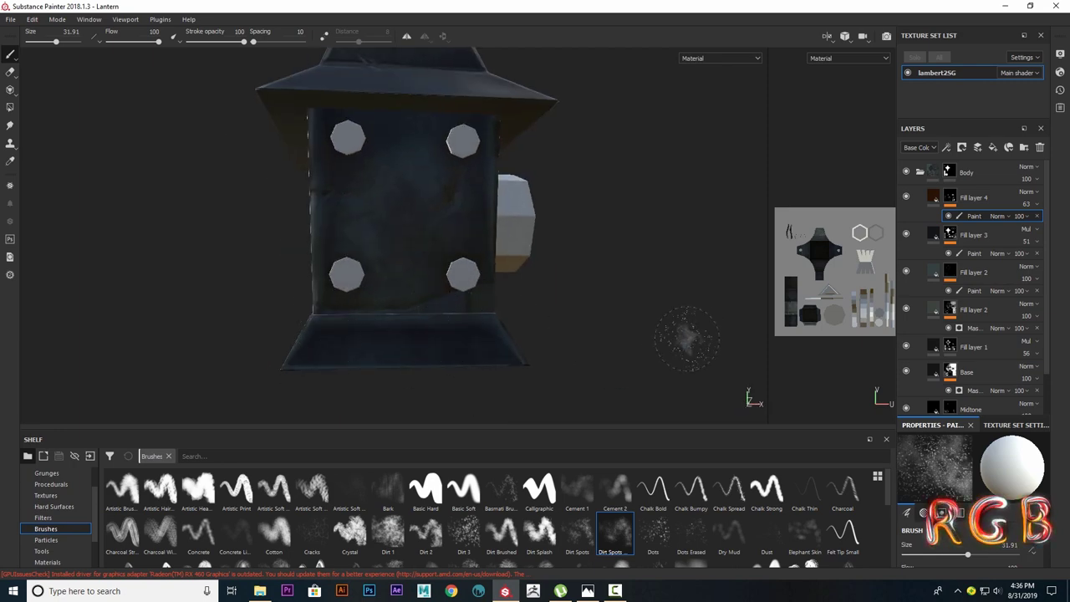
mouse_move(686, 339)
alt+mouse_down()
mouse_move(523, 309)
mouse_move(637, 332)
mouse_move(736, 334)
alt+mouse_up()
scroll(946, 294, down, 2)
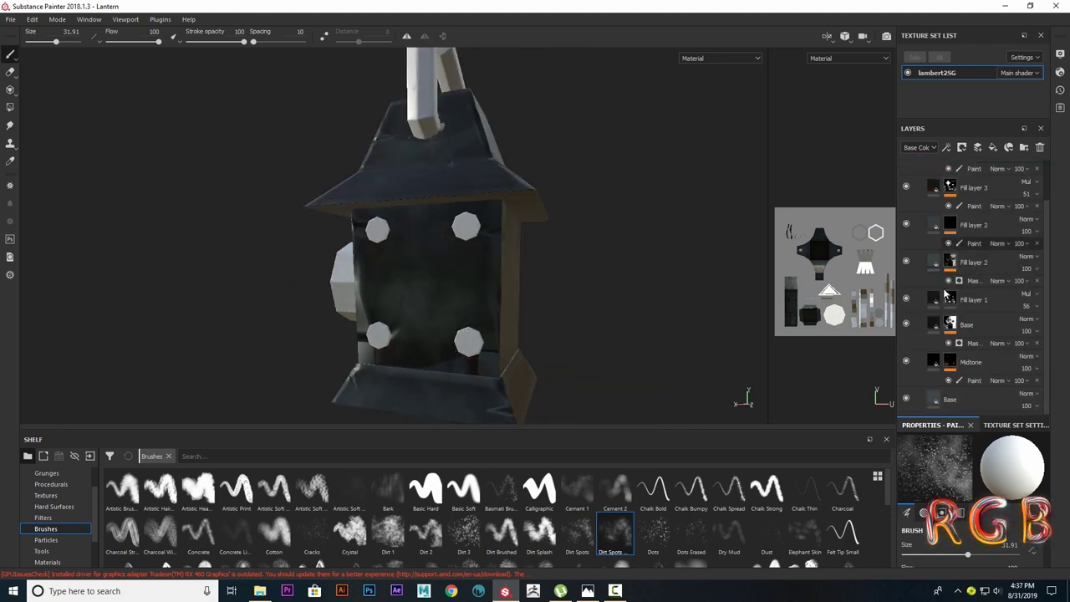
scroll(946, 294, up, 2)
mouse_move(528, 342)
alt+mouse_down()
mouse_move(583, 309)
mouse_move(518, 276)
alt+mouse_up()
Add Fill layer 5 above Body with height disabled, roughness 0.79 and a blue-grey colour.
click(919, 172)
click(961, 147)
alt+drag(618, 288, 537, 245)
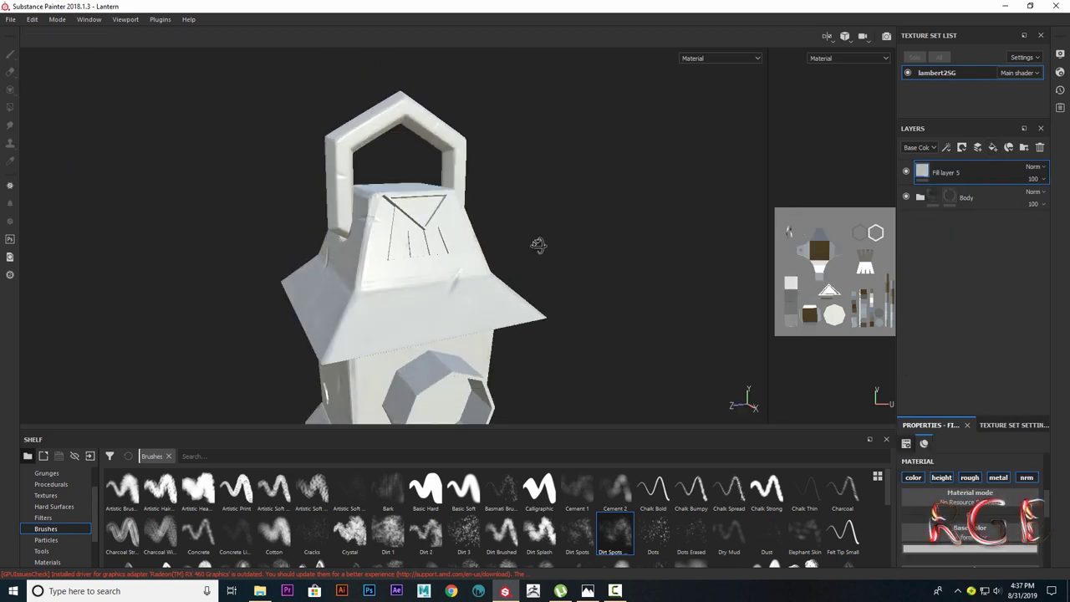
click(919, 199)
scroll(977, 397, down, 5)
scroll(992, 384, up, 5)
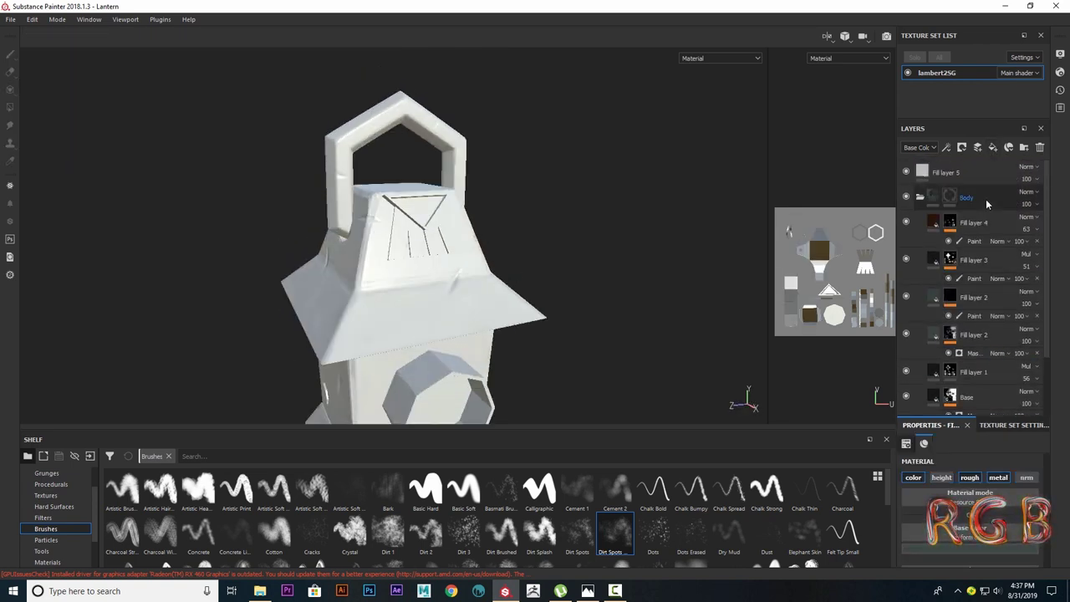
click(942, 479)
scroll(942, 482, down, 2)
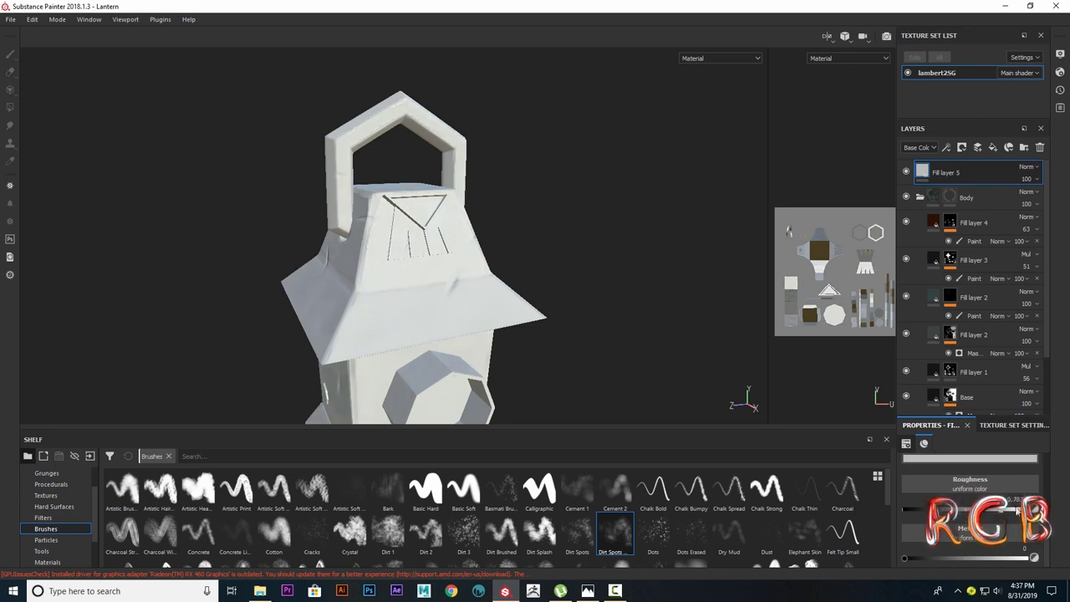
mouse_move(736, 401)
alt+mouse_down()
mouse_move(611, 292)
mouse_move(794, 203)
alt+mouse_up()
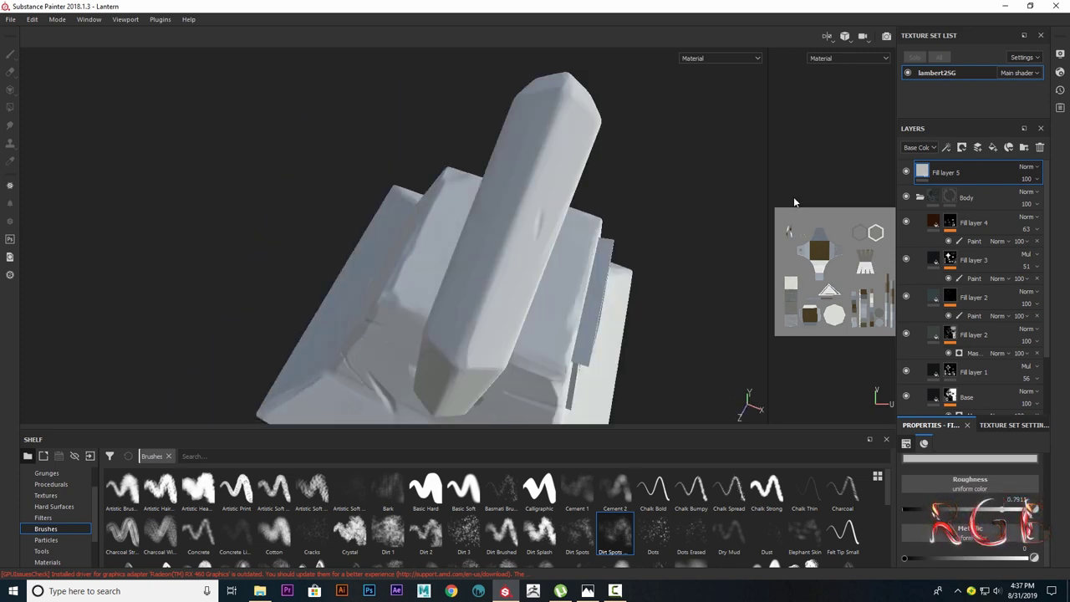
click(984, 459)
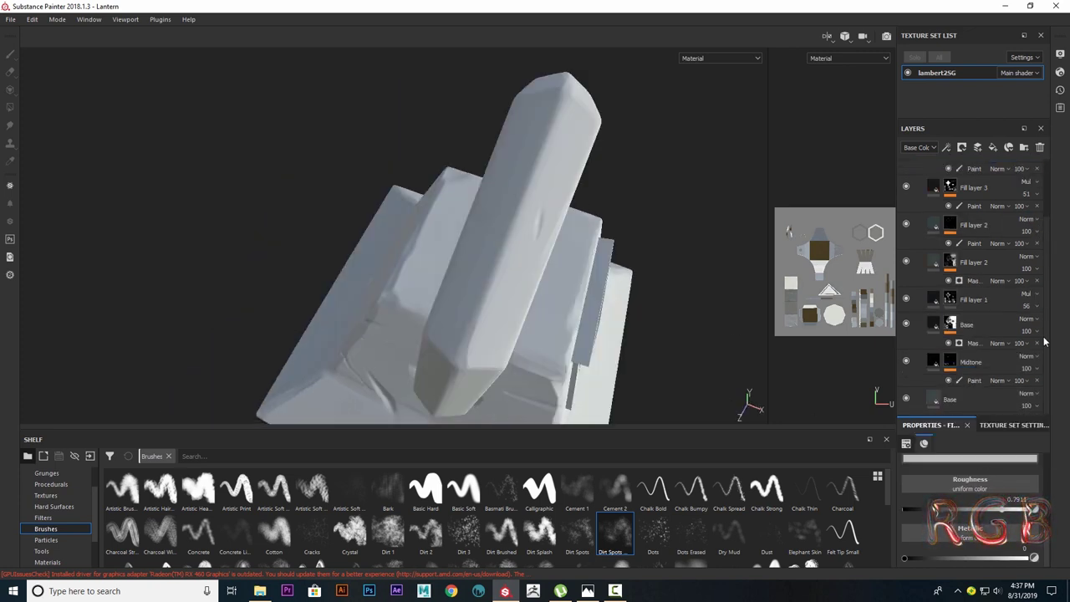
scroll(958, 385, down, 2)
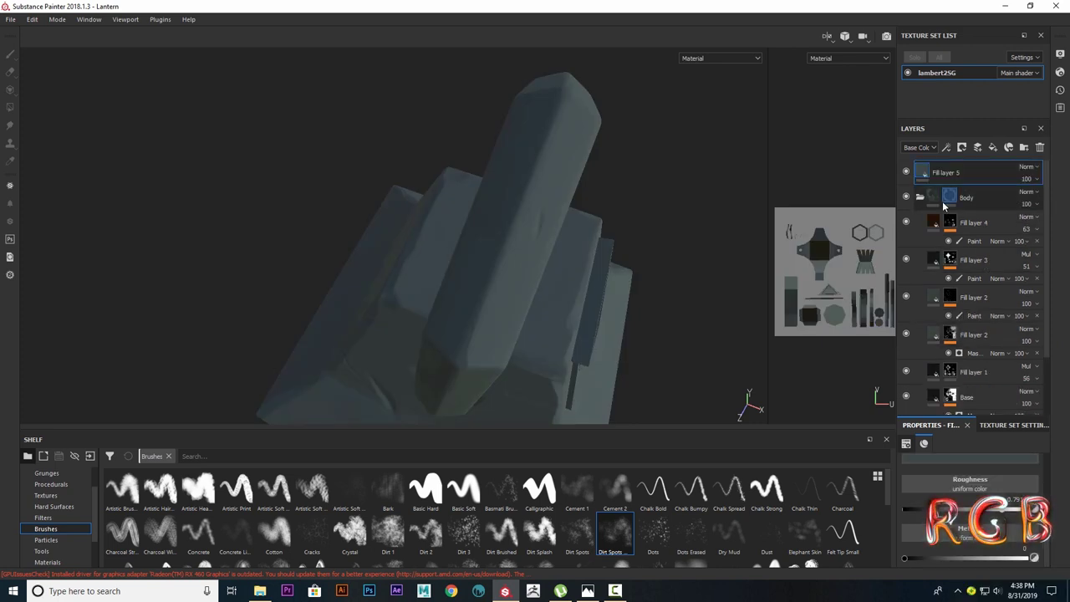
Add a Handle folder at the top of the stack with a black mask.
click(1023, 148)
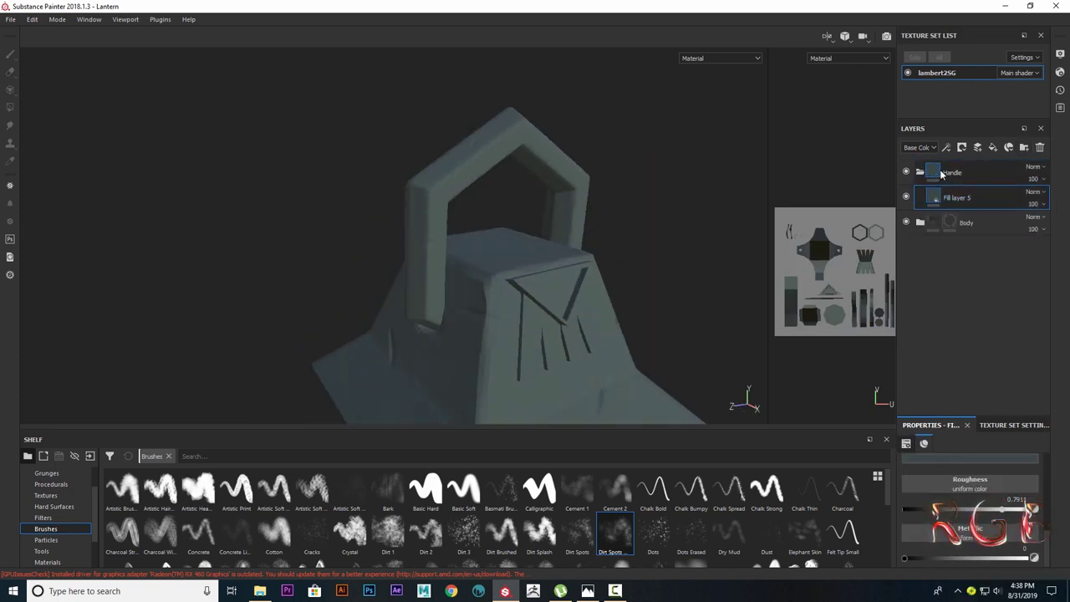
right_click(929, 174)
click(944, 177)
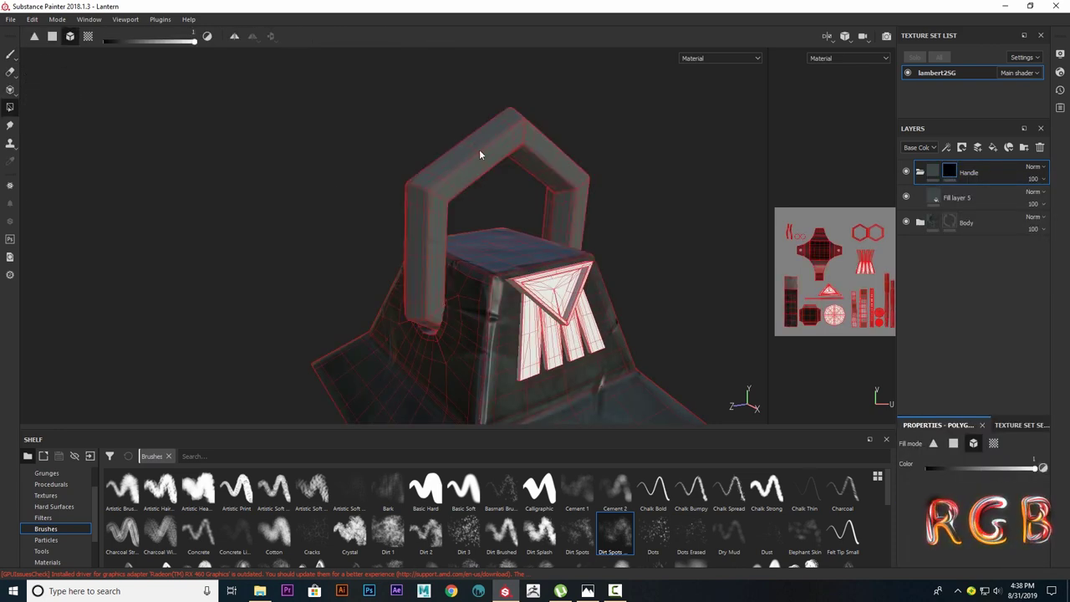
Select Fill layer 7, choose its colour, and inspect the handle and base frame.
alt+drag(250, 232, 345, 177)
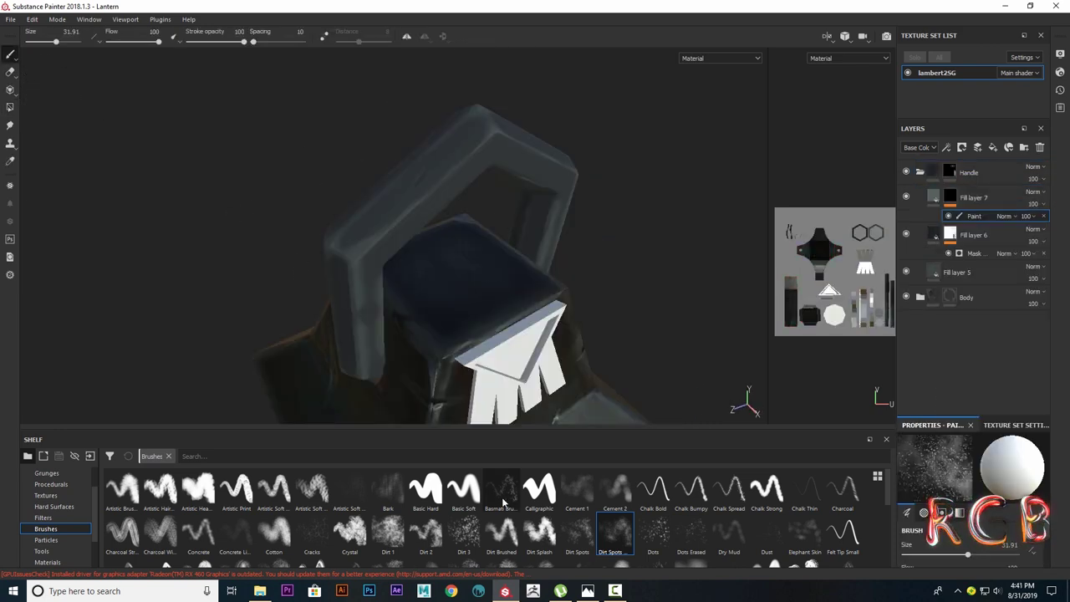
mouse_move(360, 236)
alt+mouse_down()
mouse_move(407, 184)
mouse_move(468, 217)
alt+mouse_up()
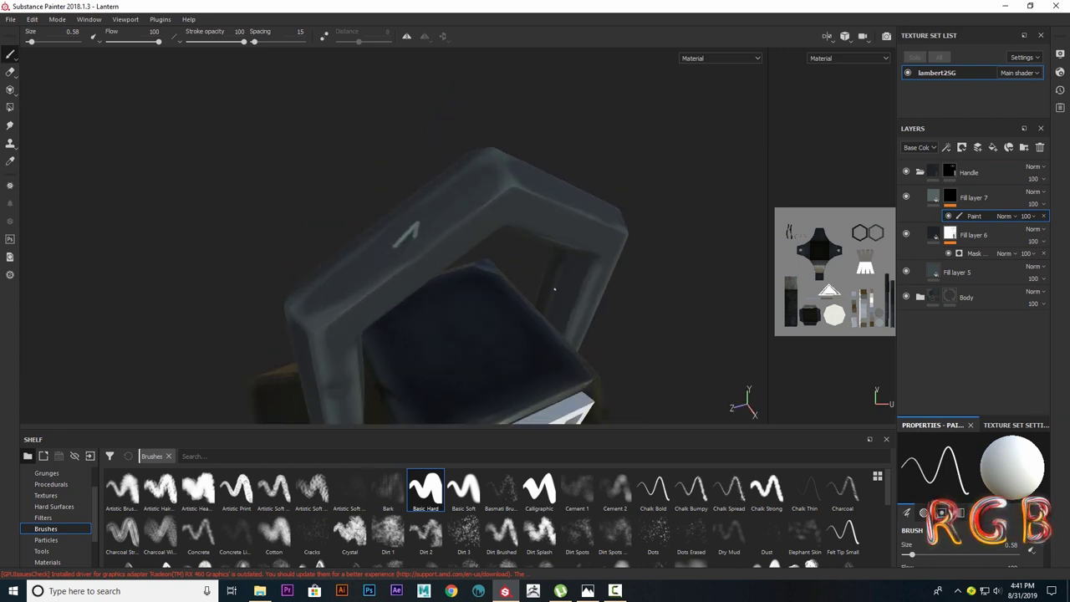
click(975, 206)
click(1028, 566)
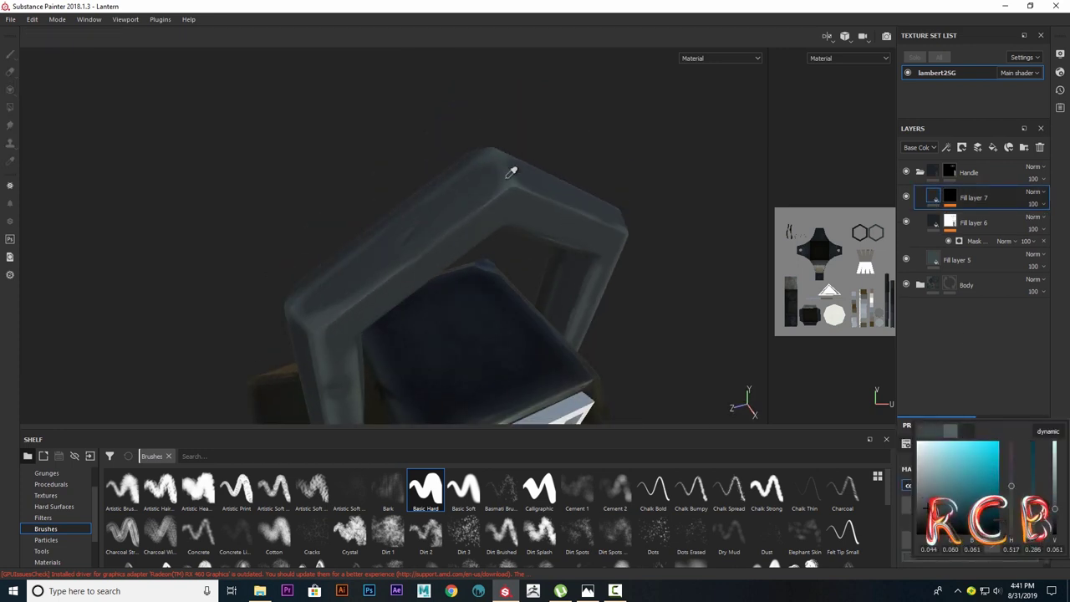
key(1)
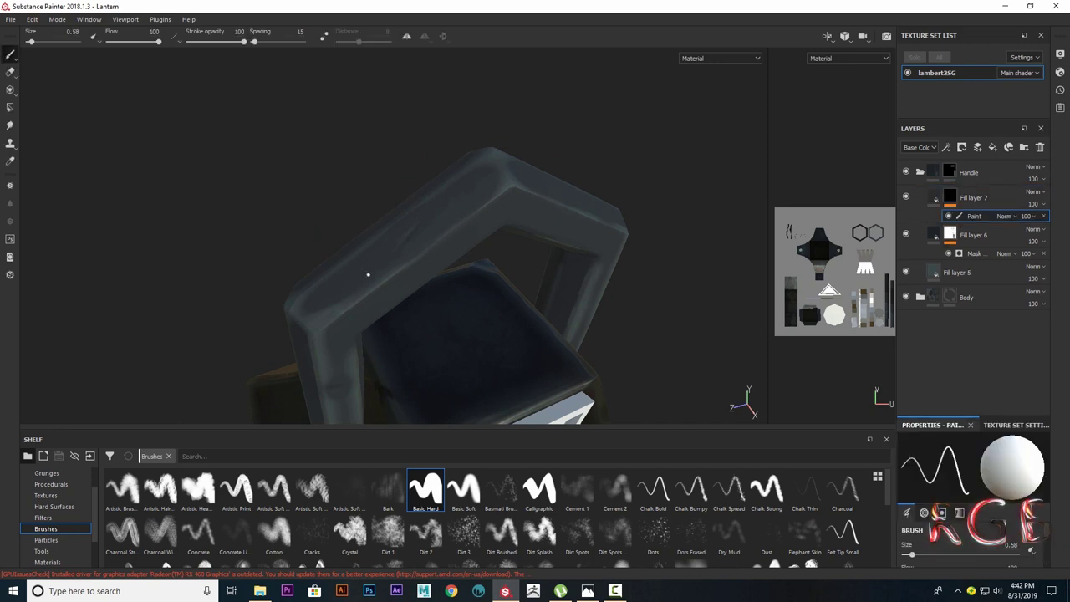
alt+drag(408, 242, 448, 230)
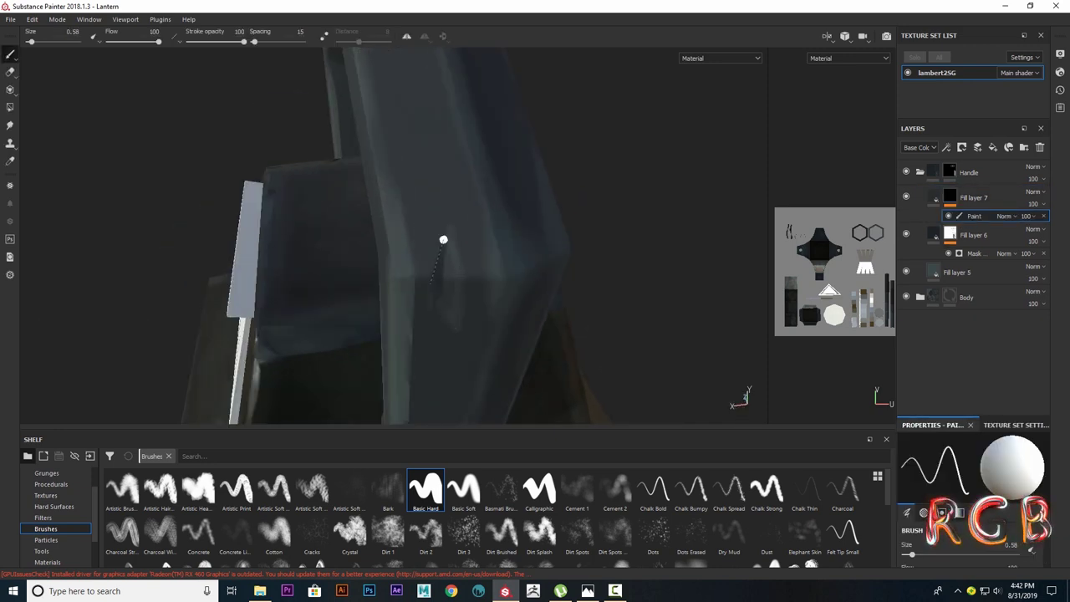
mouse_move(443, 240)
alt+mouse_down()
mouse_move(333, 295)
mouse_move(511, 284)
alt+mouse_up()
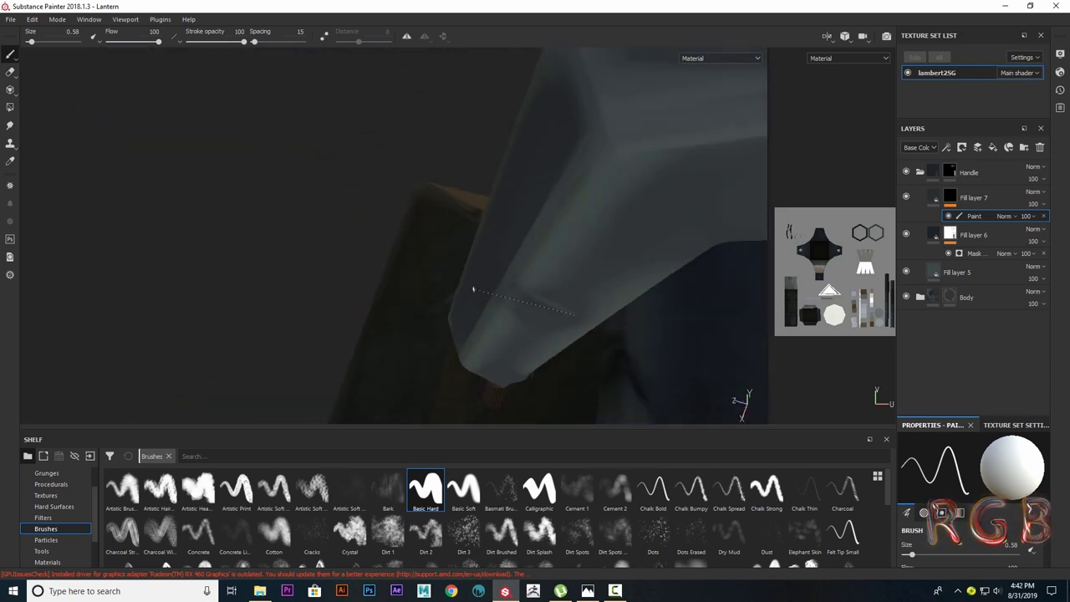
mouse_move(520, 288)
alt+mouse_down()
mouse_move(445, 223)
mouse_move(483, 272)
mouse_move(622, 309)
alt+mouse_up()
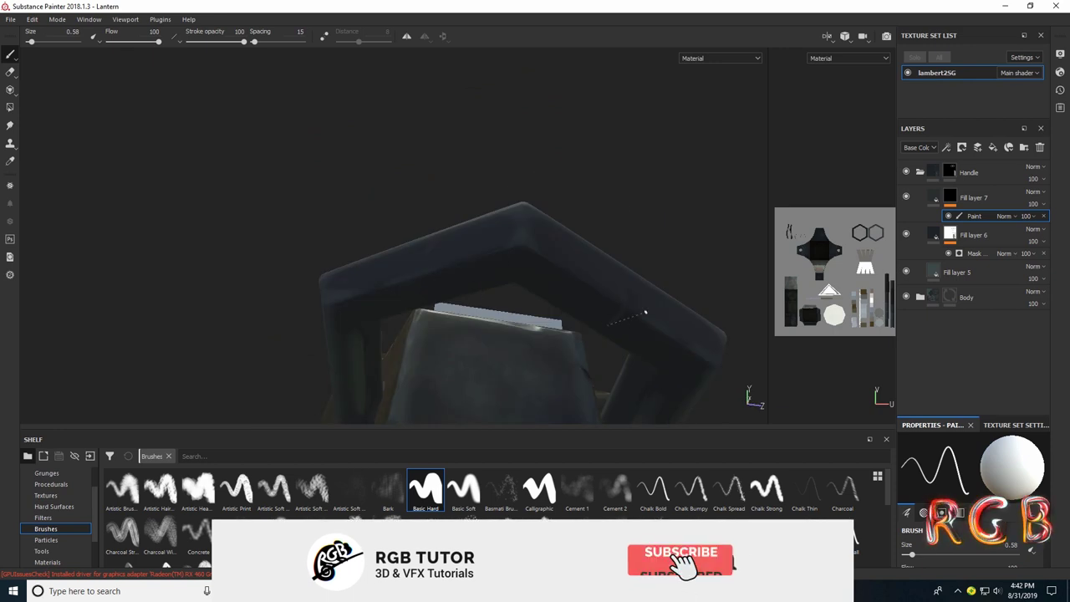
mouse_move(621, 292)
alt+mouse_down()
mouse_move(463, 272)
mouse_move(502, 276)
alt+mouse_up()
Add Fill layer 8 below Handle in dark blue with a paint effect.
click(993, 147)
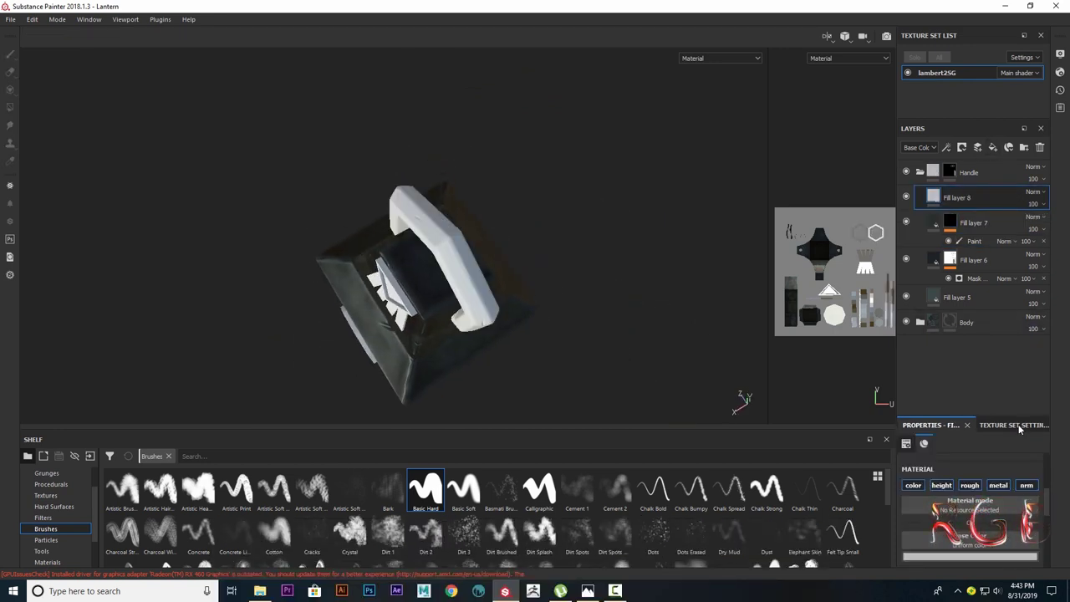
click(970, 555)
drag(961, 468, 939, 249)
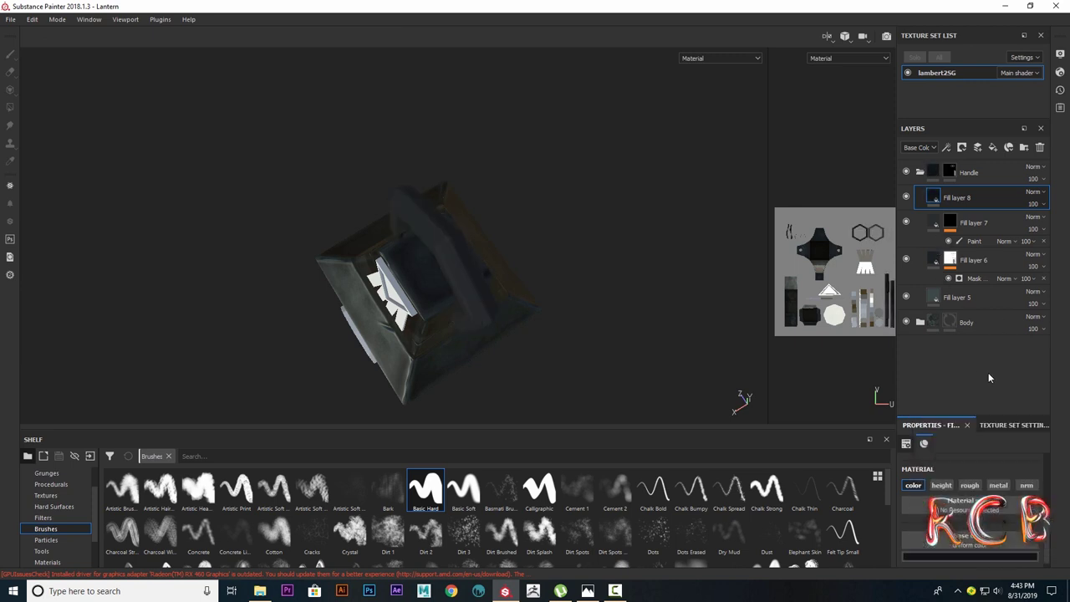
right_click(930, 198)
click(922, 292)
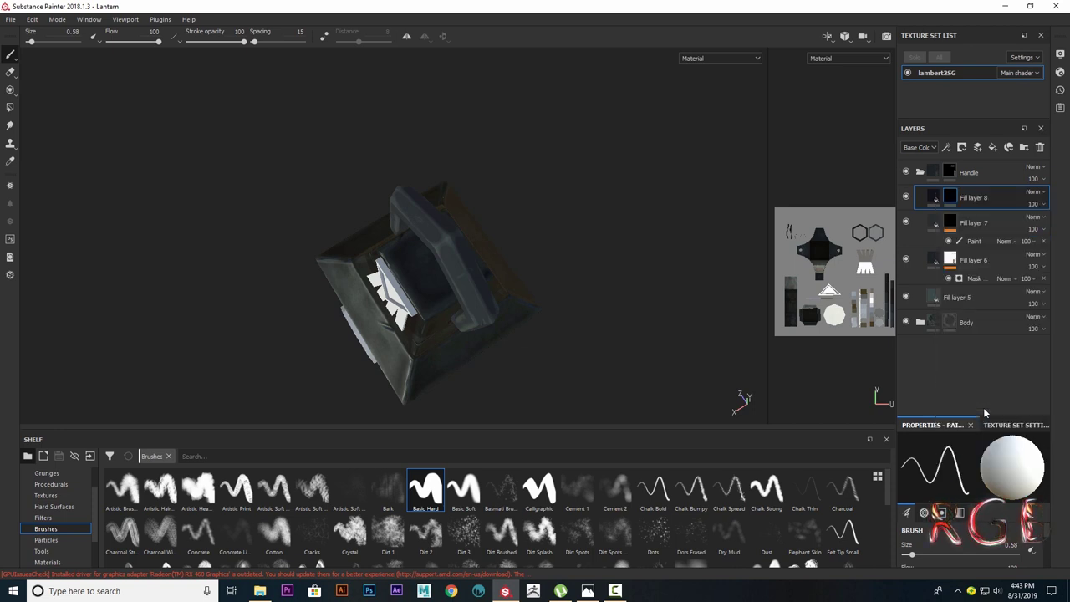
scroll(419, 186, up, 3)
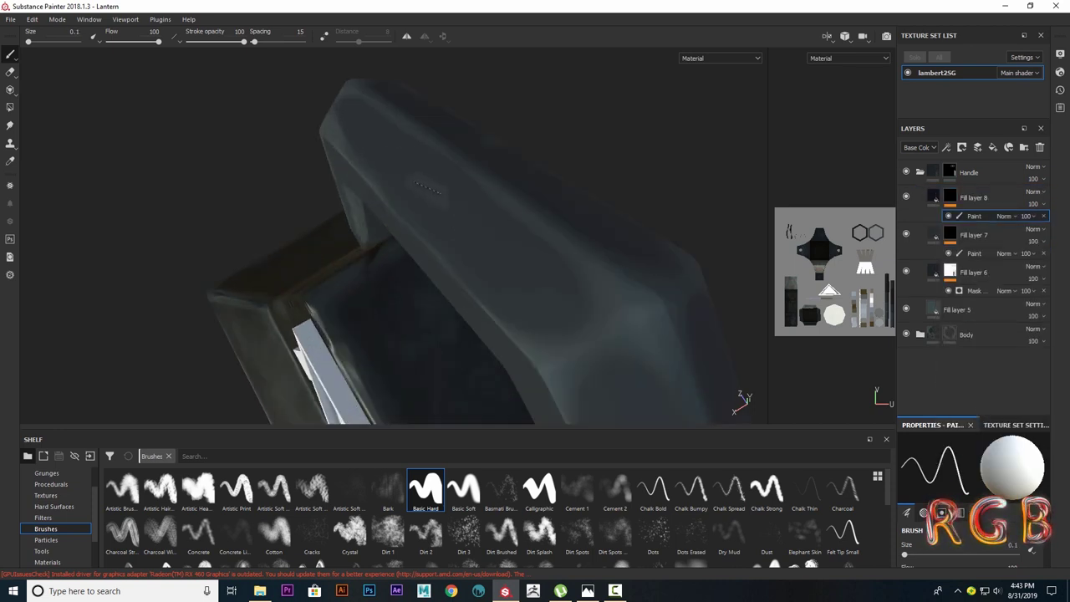
Paint small dark dashes along the handle frame's edge.
mouse_move(426, 189)
alt+mouse_down()
mouse_move(461, 316)
mouse_move(452, 284)
alt+mouse_up()
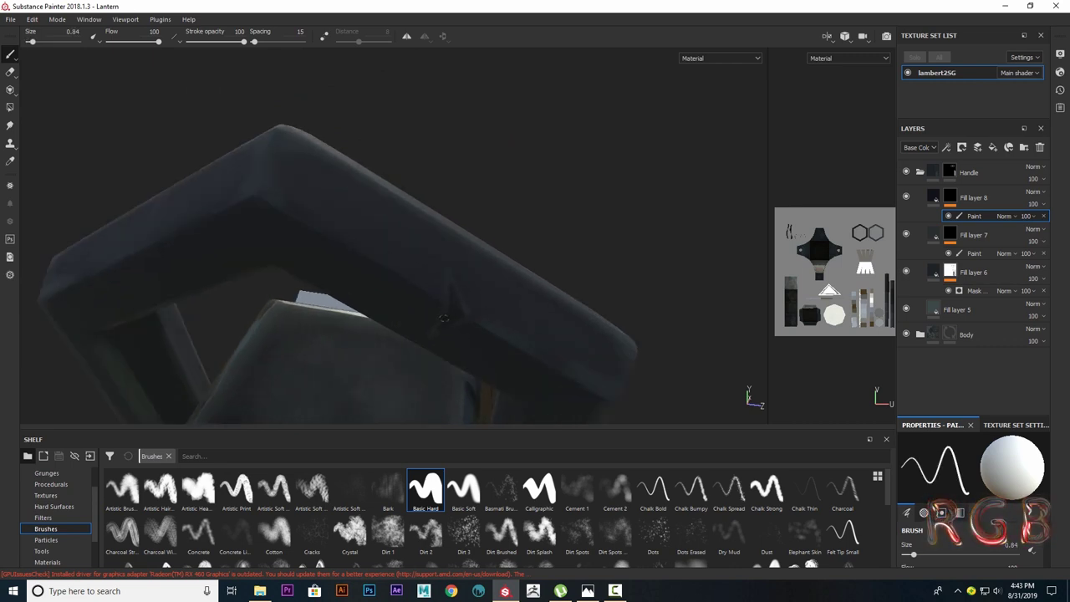
mouse_move(452, 297)
alt+mouse_down()
mouse_move(521, 301)
mouse_move(507, 287)
mouse_move(510, 213)
alt+mouse_up()
scroll(511, 213, up, 3)
click(510, 224)
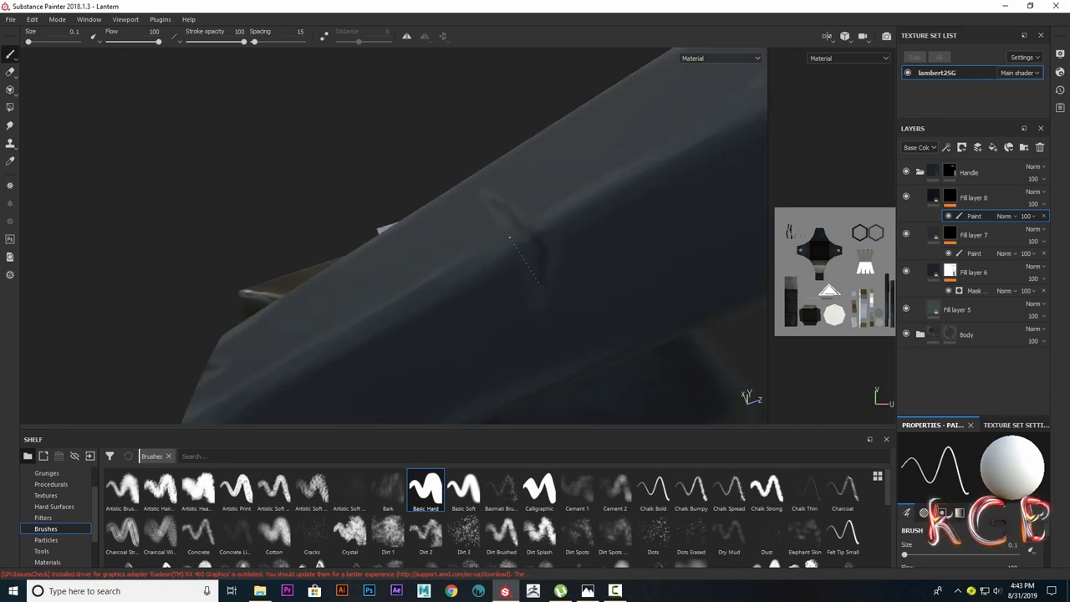
mouse_move(532, 260)
alt+mouse_down()
mouse_move(699, 236)
mouse_move(481, 355)
alt+mouse_up()
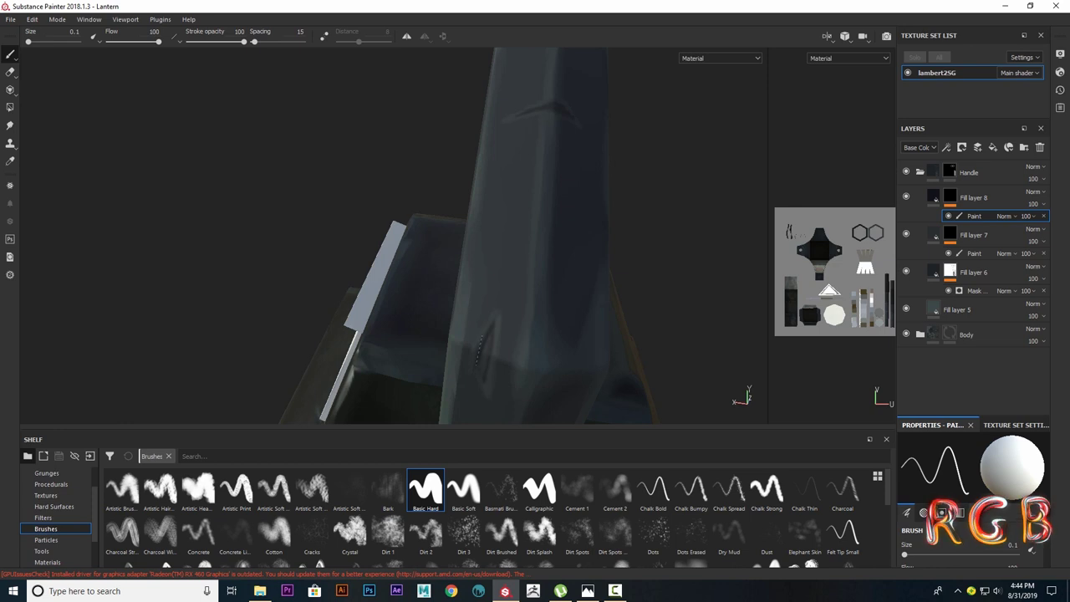
mouse_move(506, 360)
alt+mouse_down()
mouse_move(490, 354)
mouse_move(477, 275)
mouse_move(540, 301)
mouse_move(418, 287)
mouse_move(667, 354)
mouse_move(370, 331)
mouse_move(332, 340)
alt+mouse_up()
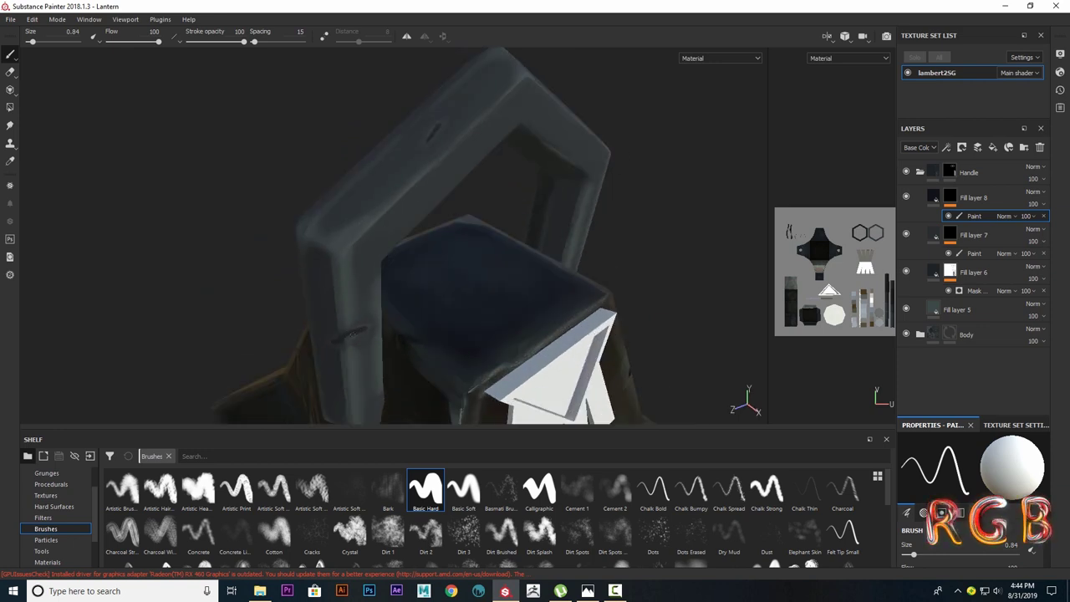
Move Fill layer 8 below Fill layer 7.
click(987, 199)
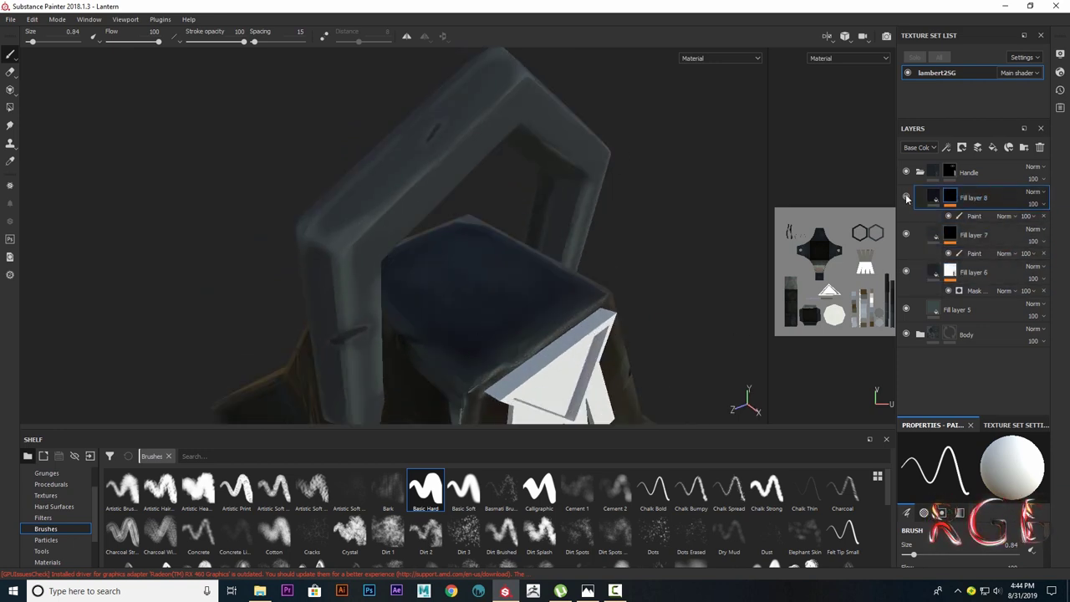
drag(969, 198, 969, 251)
alt+drag(568, 318, 511, 346)
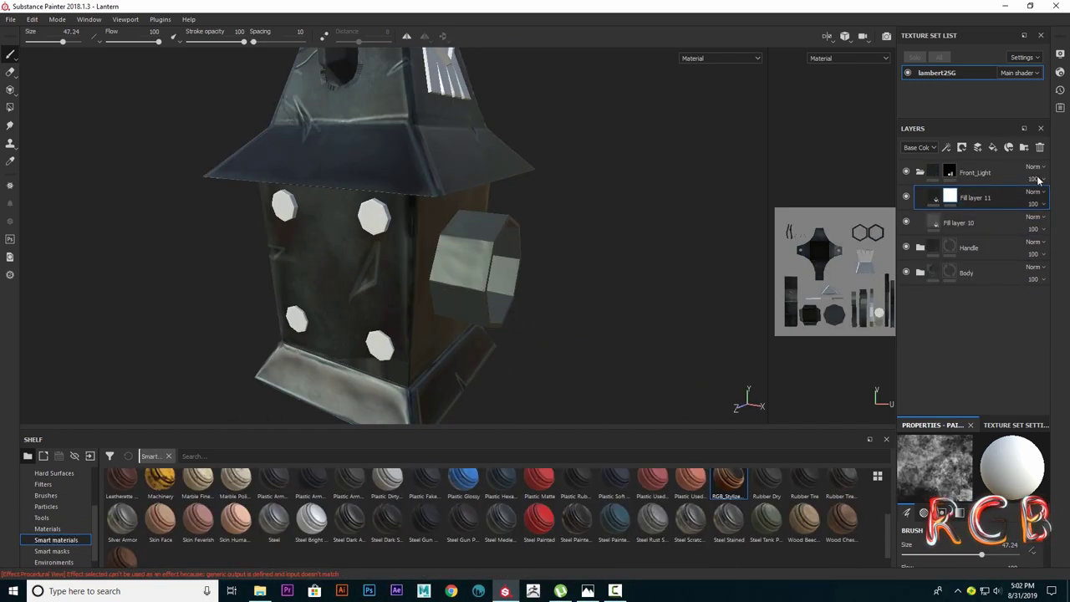
Mask Fill layer 11 with a Mask Editor generator at Global Balance 0.81 and Global Blur 4.92.
right_click(1037, 180)
click(994, 236)
click(959, 467)
click(927, 377)
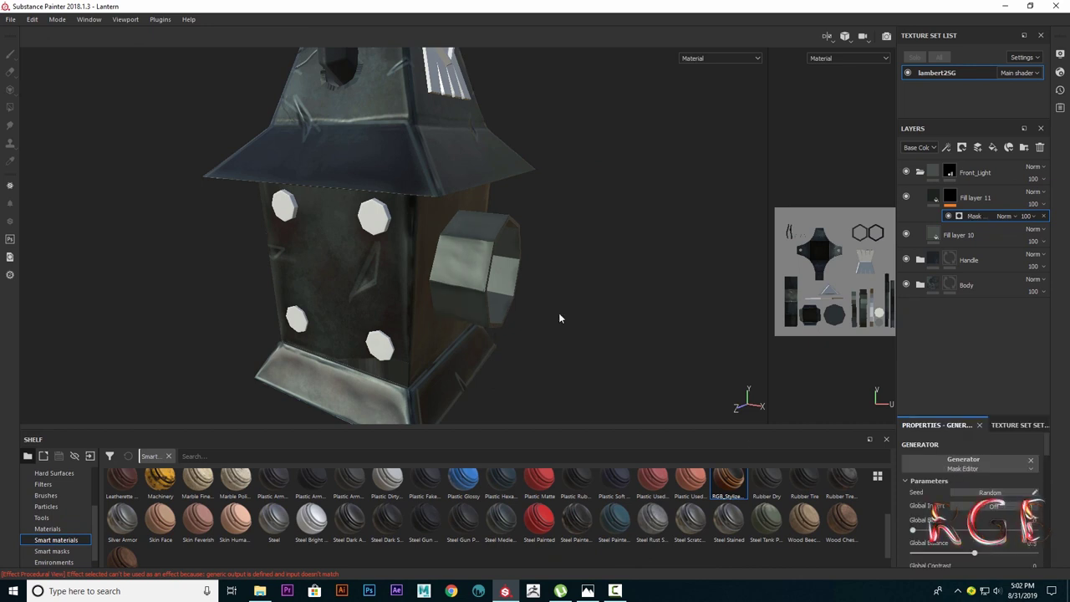
scroll(923, 534, down, 1)
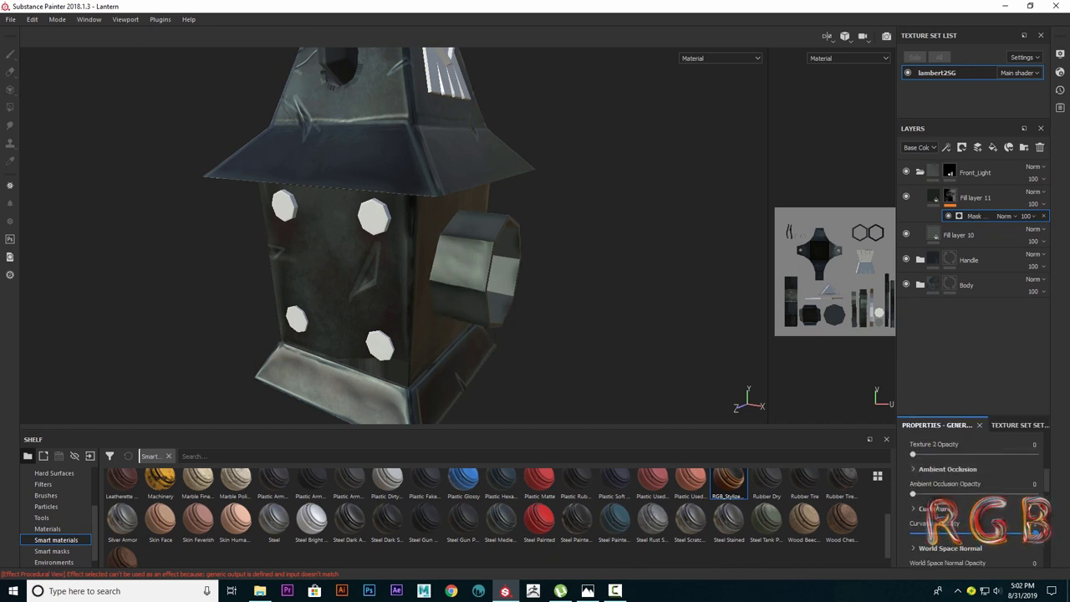
scroll(941, 501, down, 1)
drag(1005, 489, 997, 488)
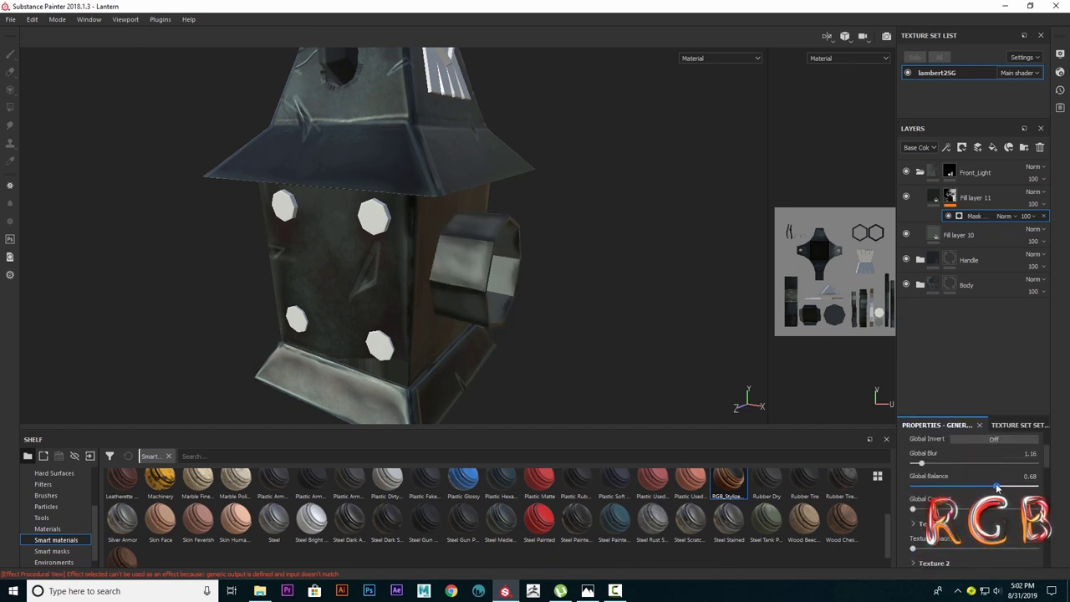
drag(937, 465, 1008, 495)
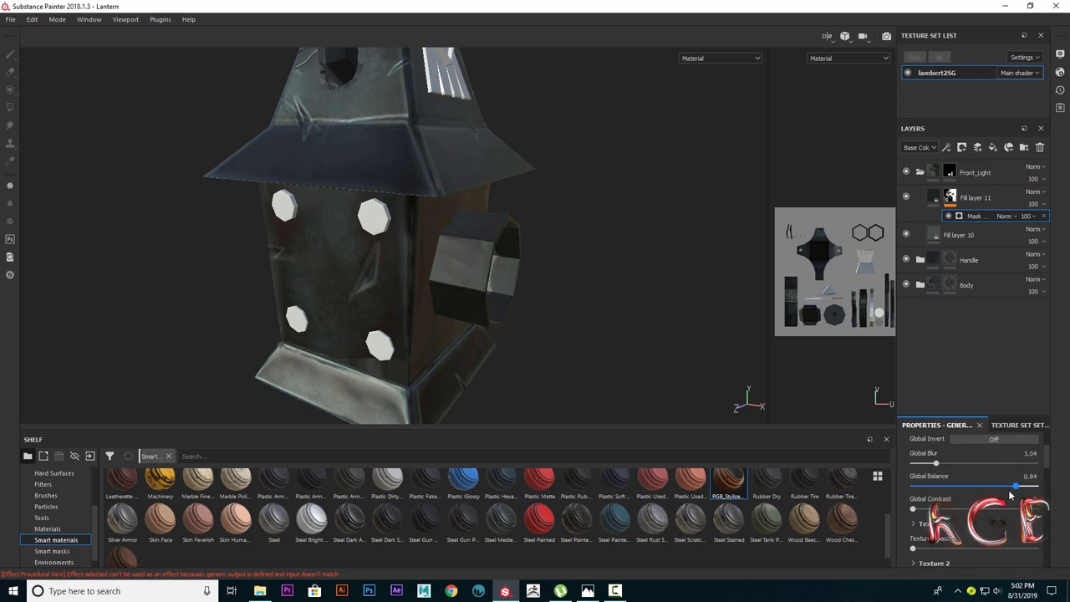
scroll(454, 270, up, 5)
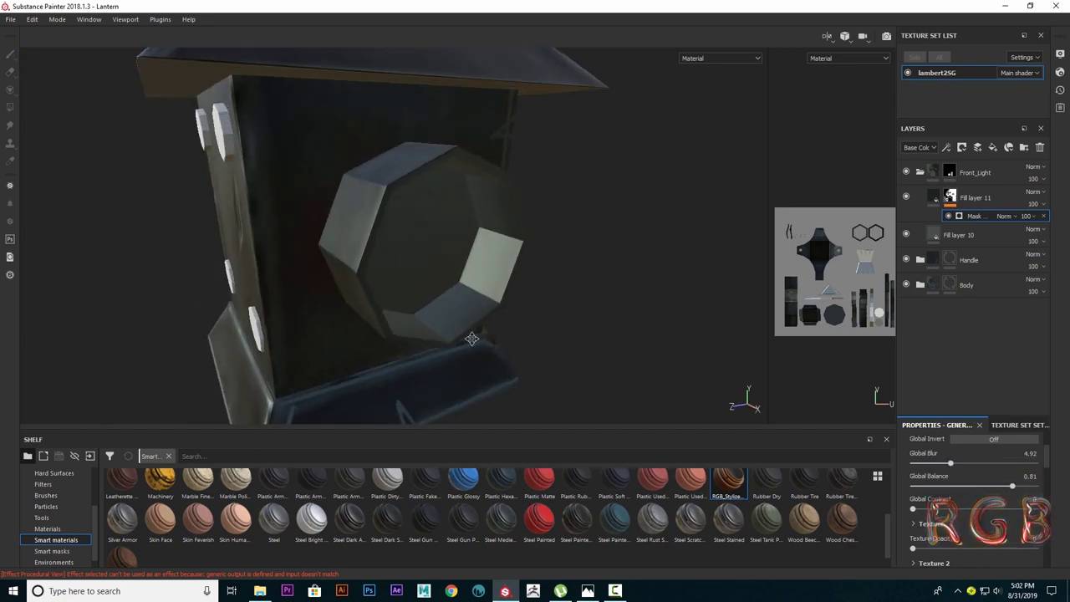
Add Fill layer 12 above Fill layer 11 with a Mask Editor generator mask.
click(975, 201)
click(989, 148)
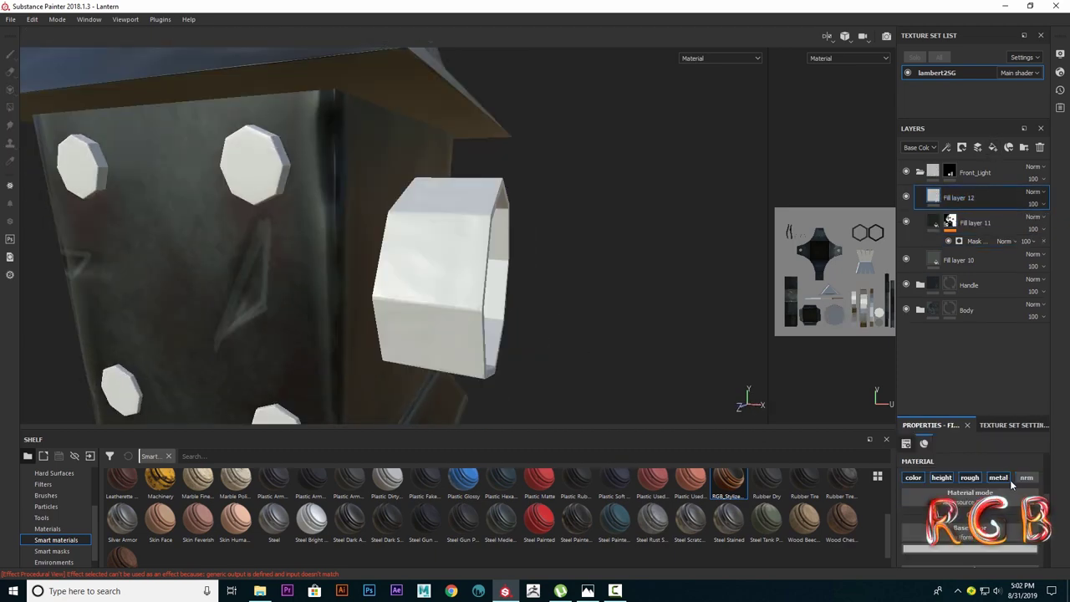
alt+drag(535, 317, 592, 322)
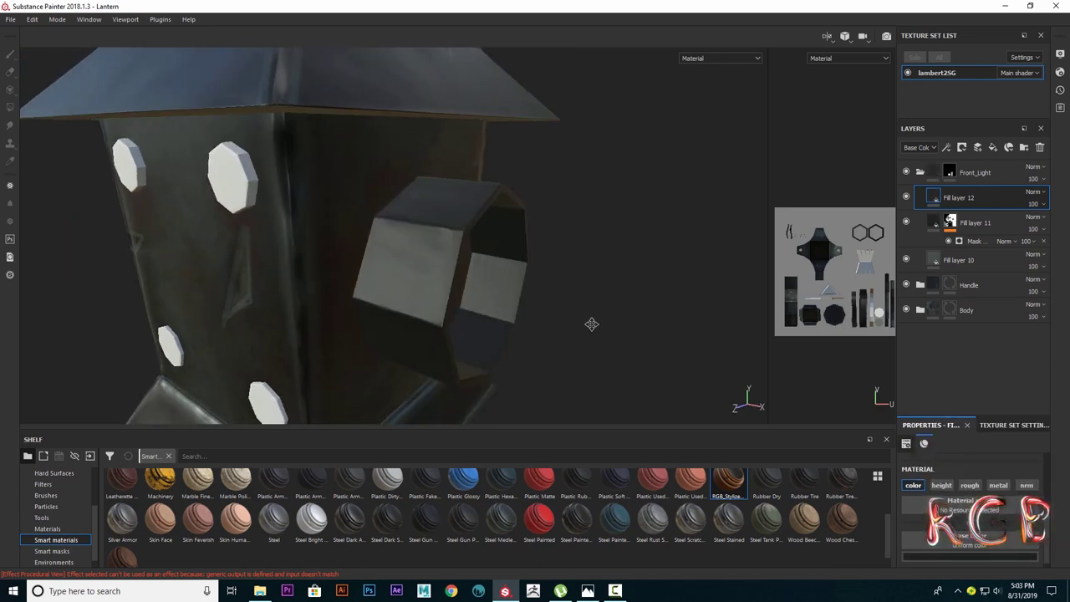
right_click(932, 201)
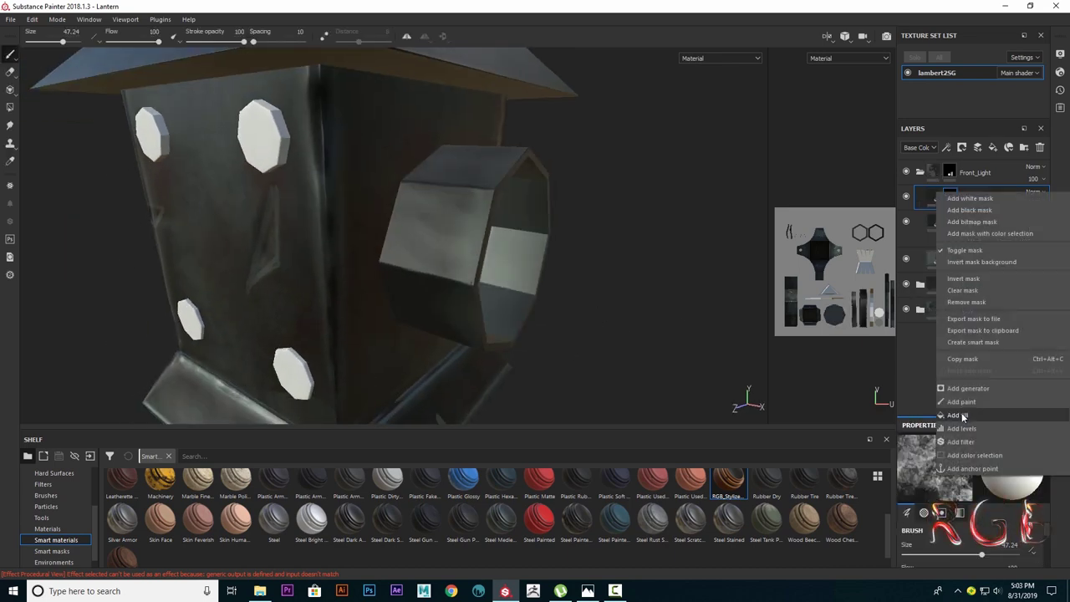
click(953, 391)
click(972, 458)
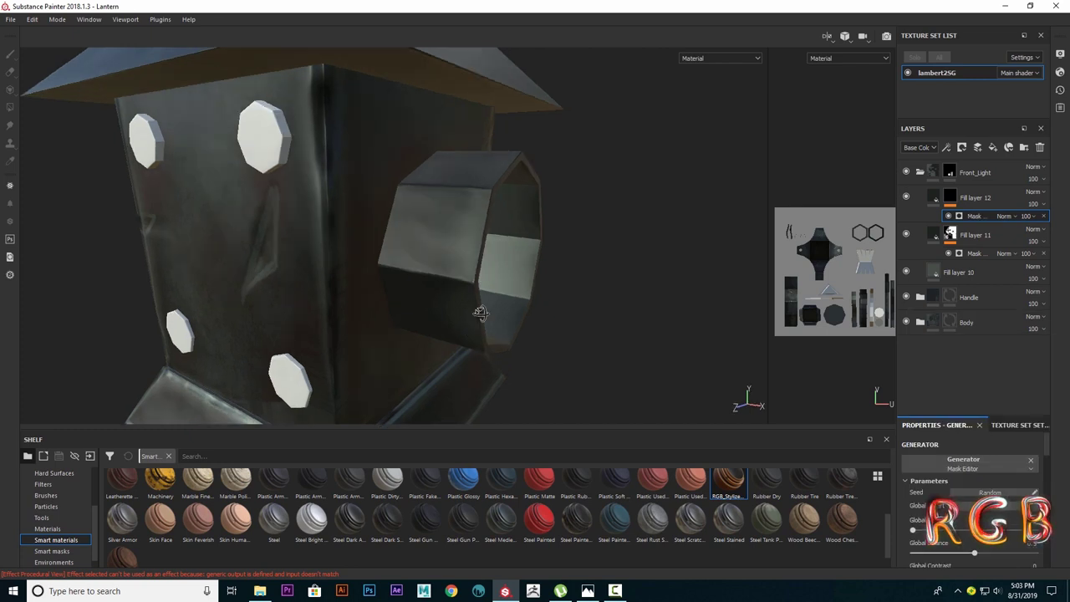
alt+drag(482, 337, 929, 555)
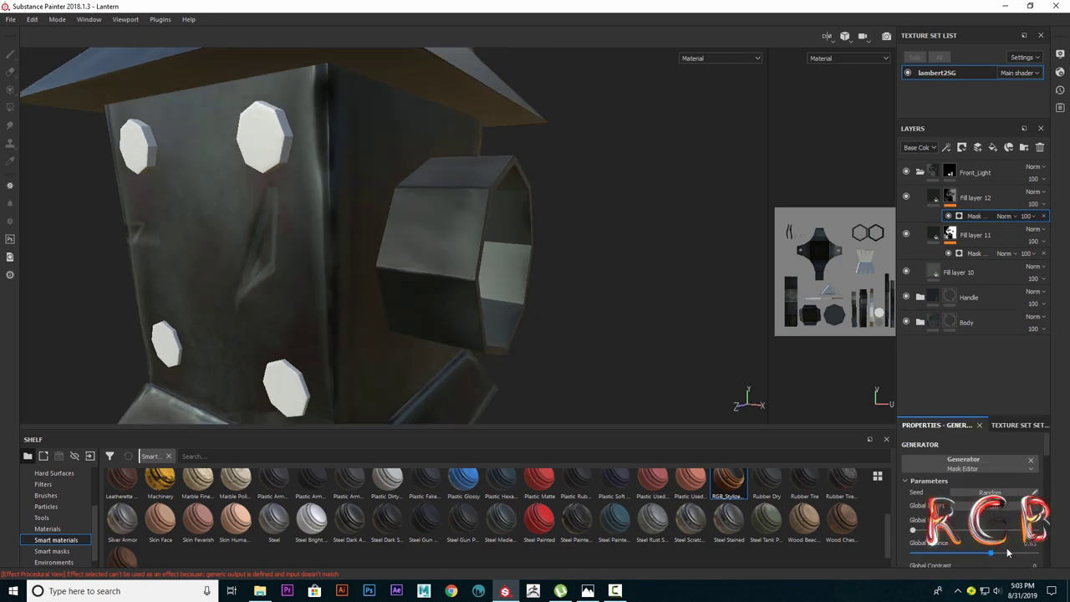
Set the mask to Global Balance 0.81 and Global Blur 2.32, then add Fill layer 13.
drag(1008, 553, 1012, 552)
scroll(945, 458, down, 2)
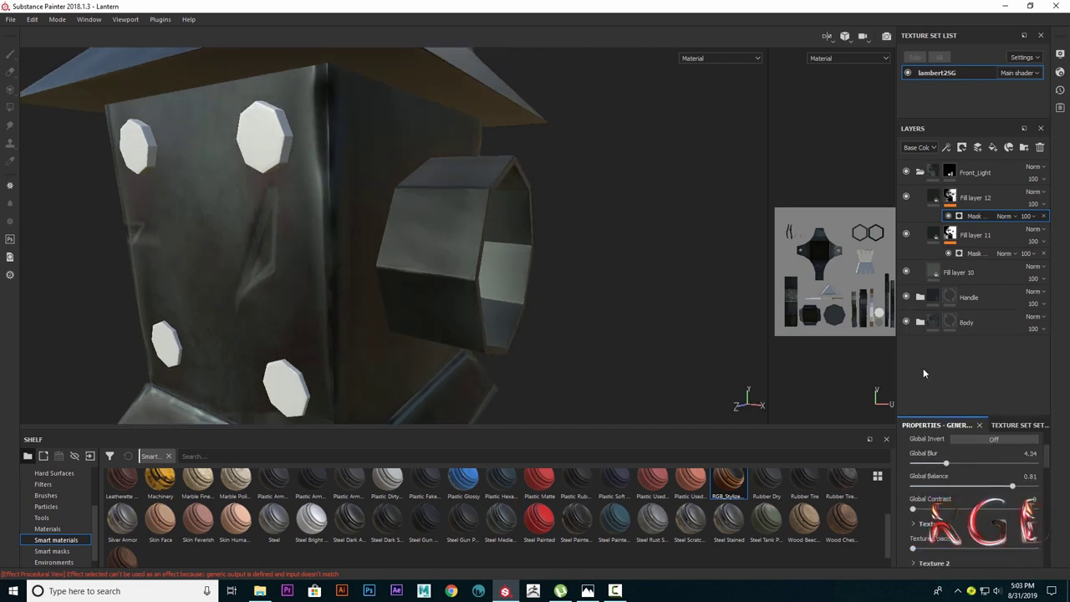
drag(946, 462, 930, 462)
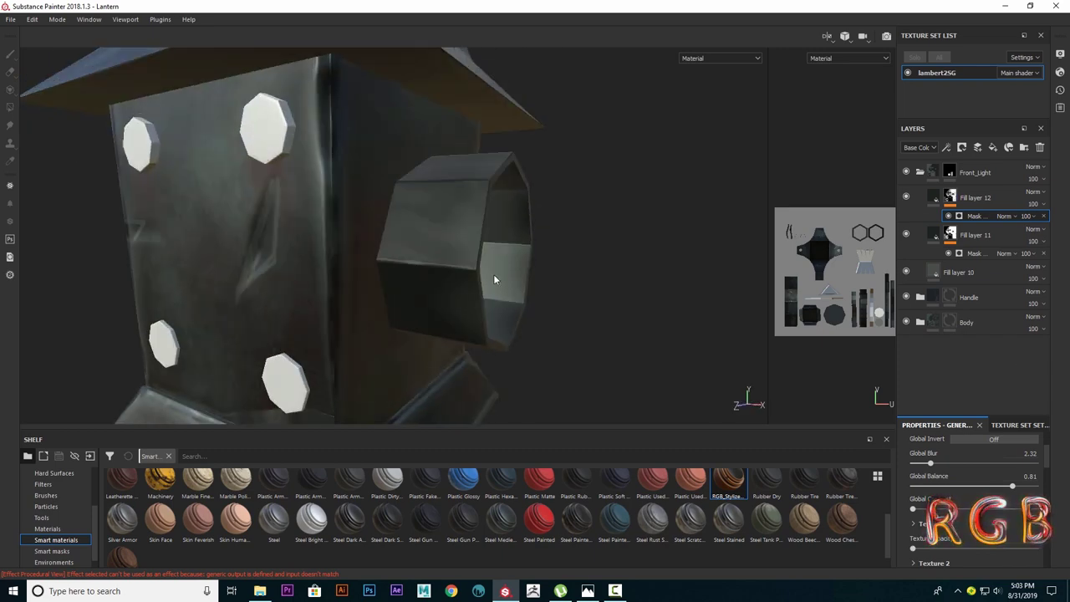
click(993, 147)
Make Fill layer 13 a dark grey metal with a paint effect for the octagonal housing.
click(1003, 488)
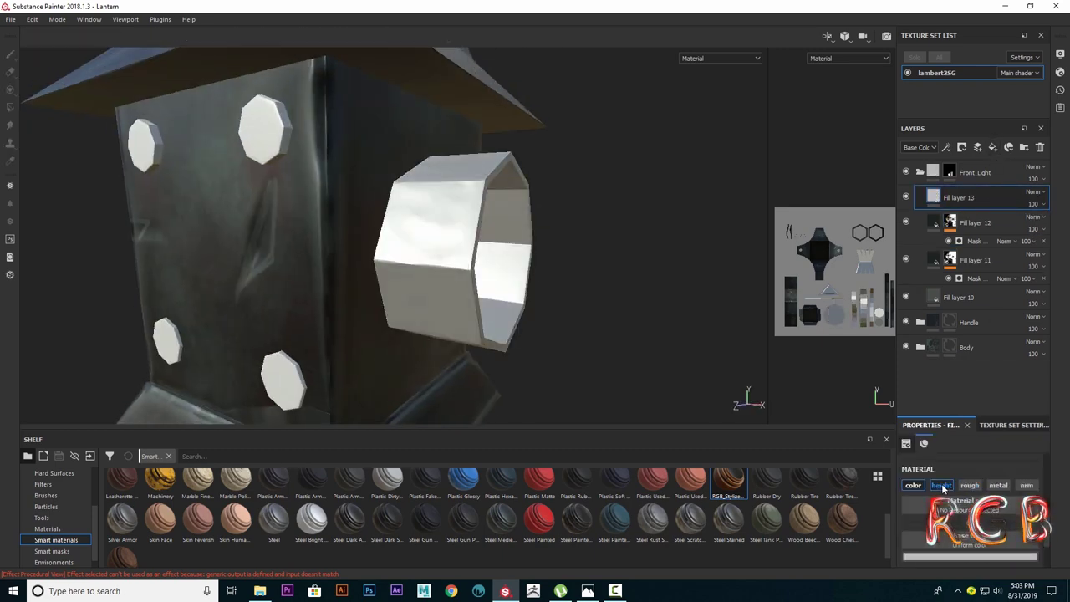
click(995, 558)
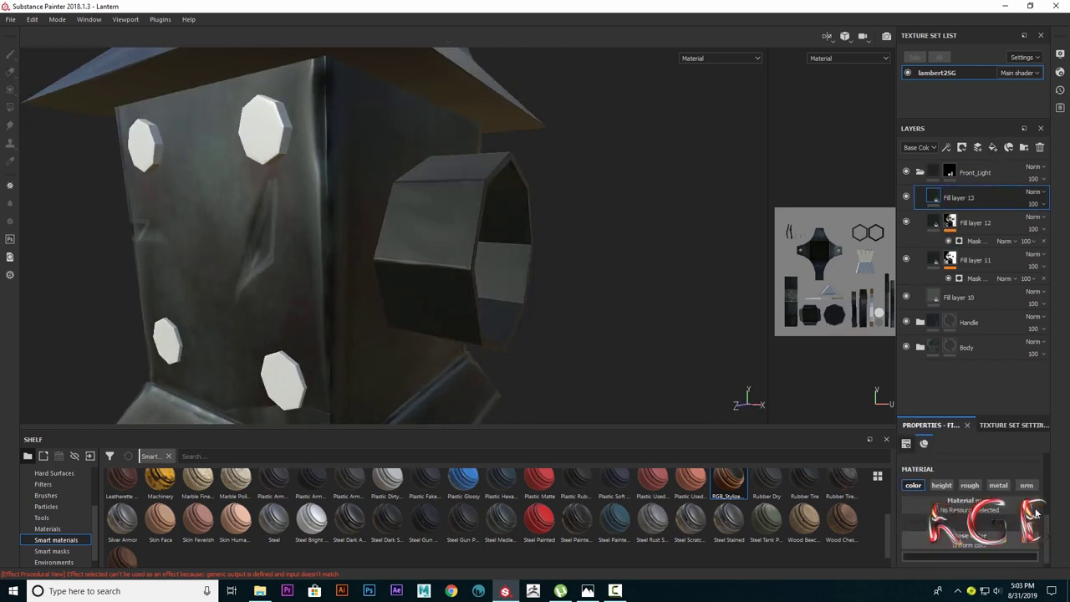
right_click(933, 196)
click(953, 389)
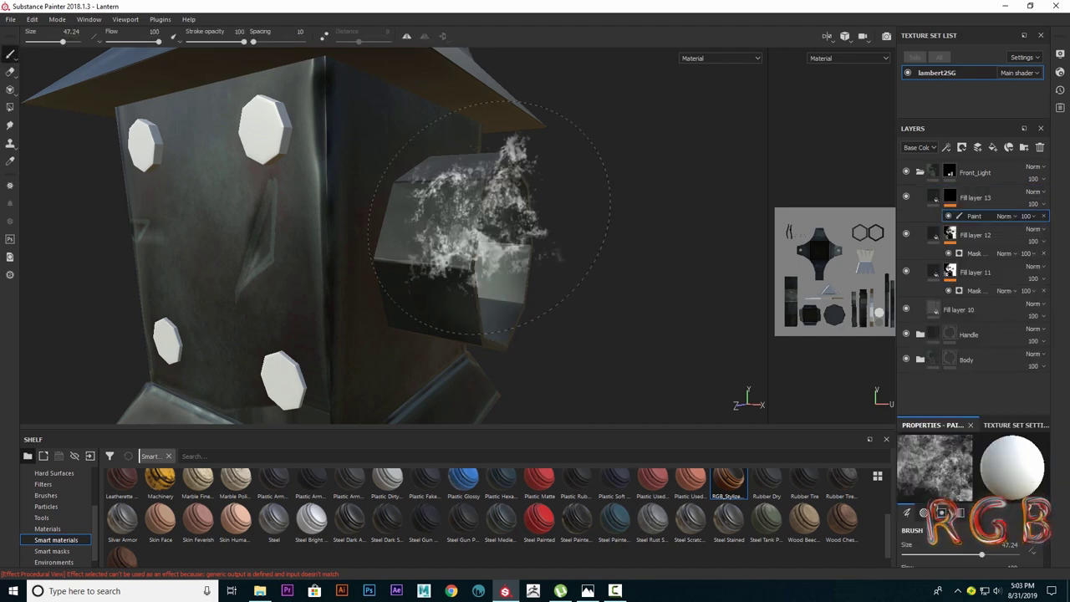
mouse_move(539, 302)
alt+mouse_down()
mouse_move(530, 275)
mouse_move(418, 242)
mouse_move(619, 309)
alt+mouse_up()
Add dark Fill layer 14 with a painted black mask and paint a dark stripe on the housing.
click(977, 147)
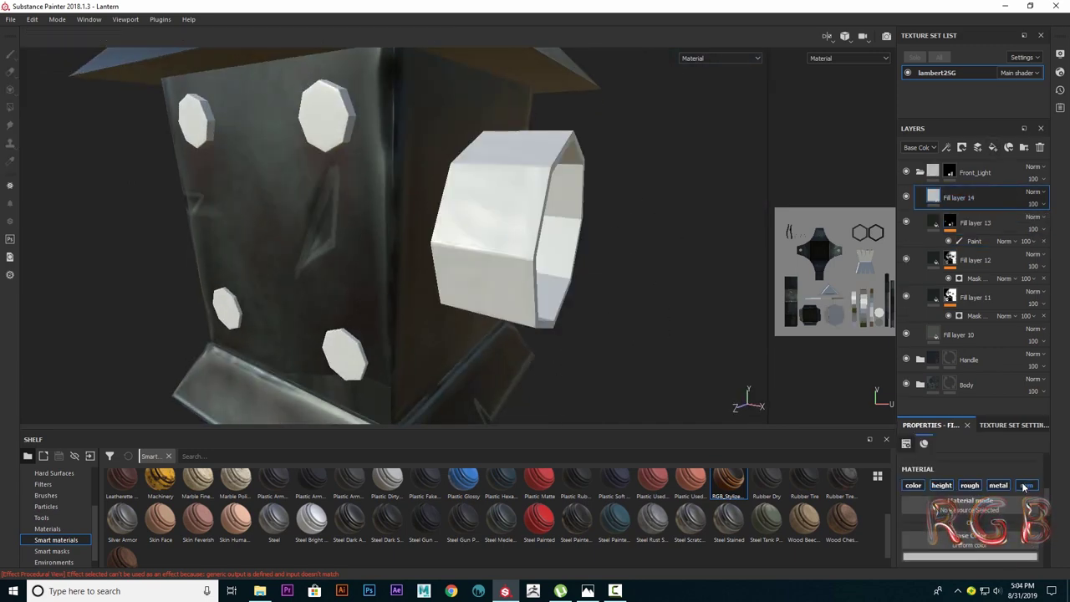
click(970, 556)
click(945, 510)
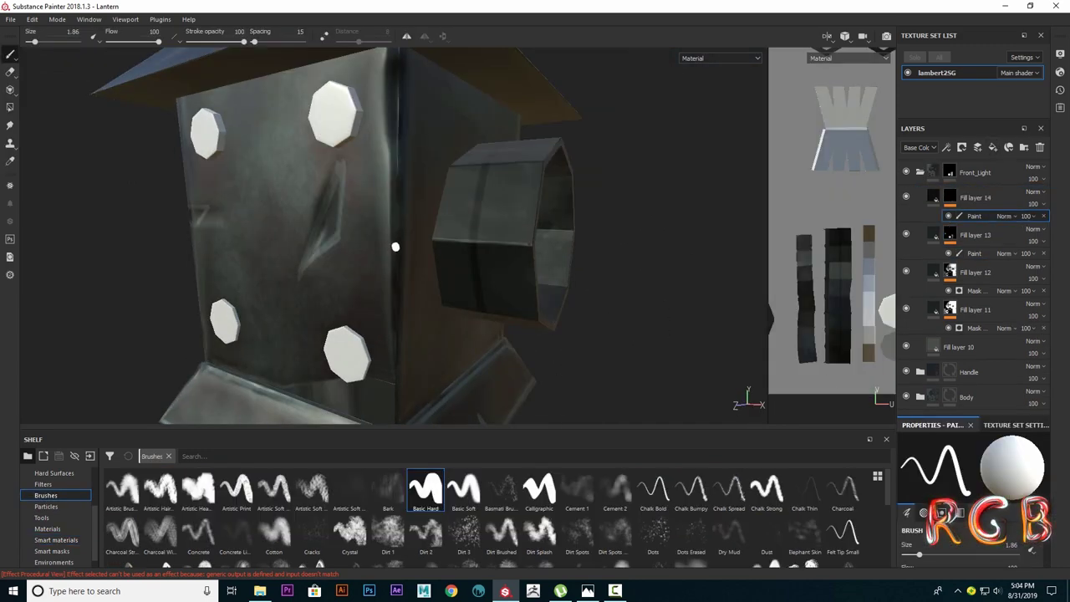
alt+drag(395, 246, 418, 250)
click(975, 198)
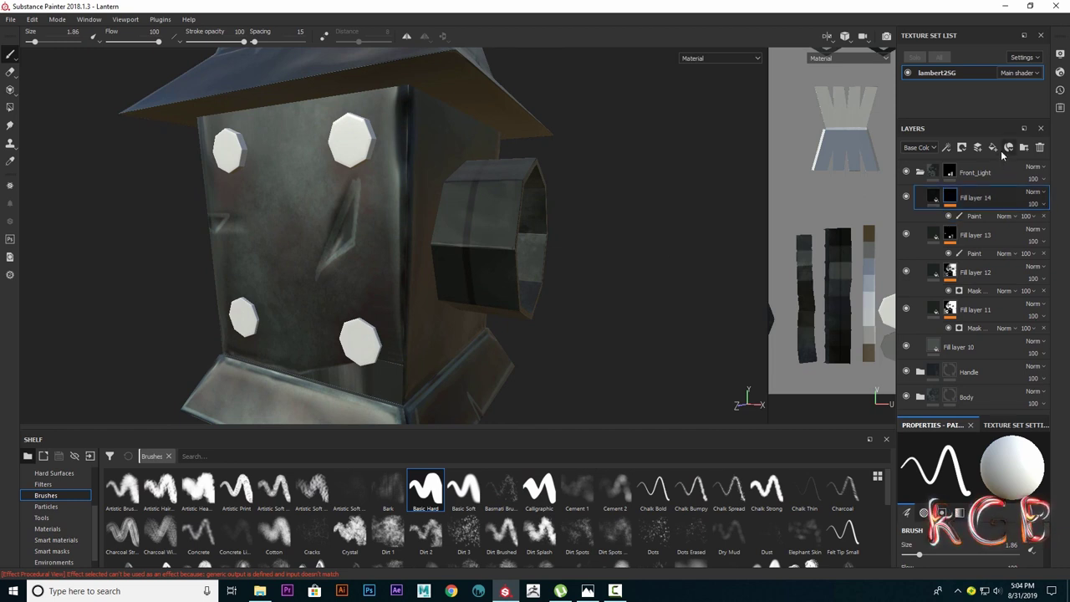
Add grey Fill layer 15 with a black mask and paint effect for the light stripes.
click(992, 147)
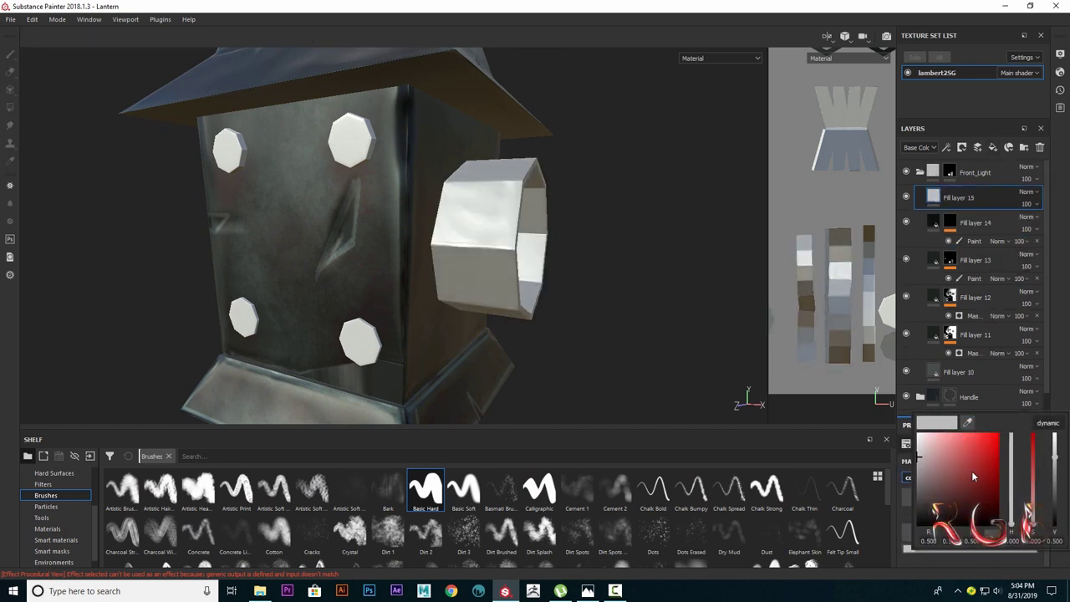
mouse_move(1055, 514)
mouse_down()
mouse_move(1055, 487)
mouse_move(1034, 530)
mouse_up()
right_click(936, 196)
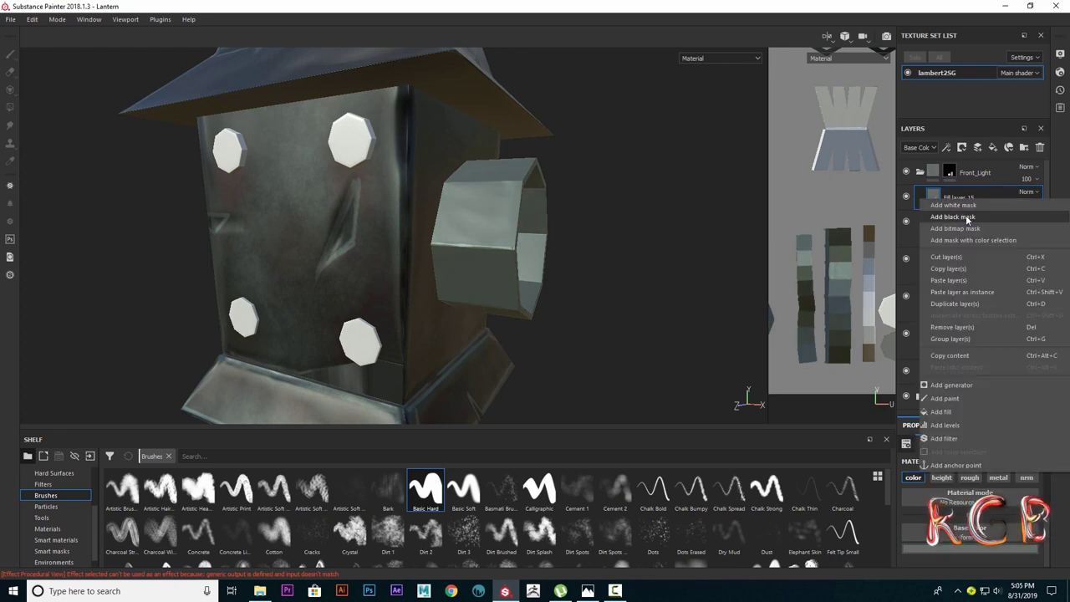
click(970, 212)
right_click(937, 195)
click(989, 403)
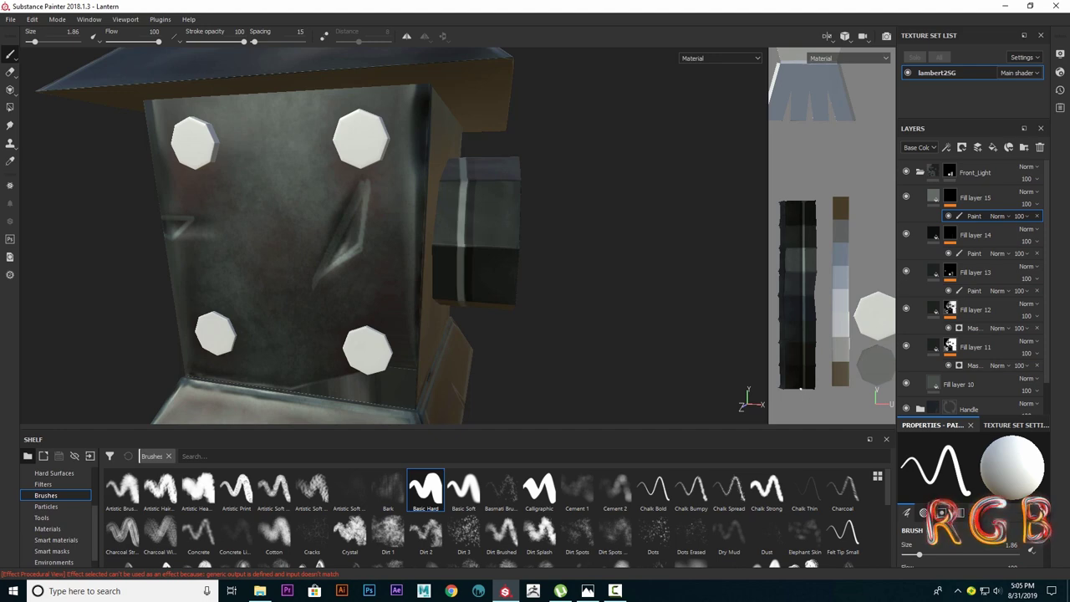
mouse_move(535, 250)
alt+mouse_down()
mouse_move(573, 394)
mouse_move(354, 268)
mouse_move(981, 217)
alt+mouse_up()
Adjust the base colours of Fill layers 14 and 15 to tune the stripe brightness.
click(939, 200)
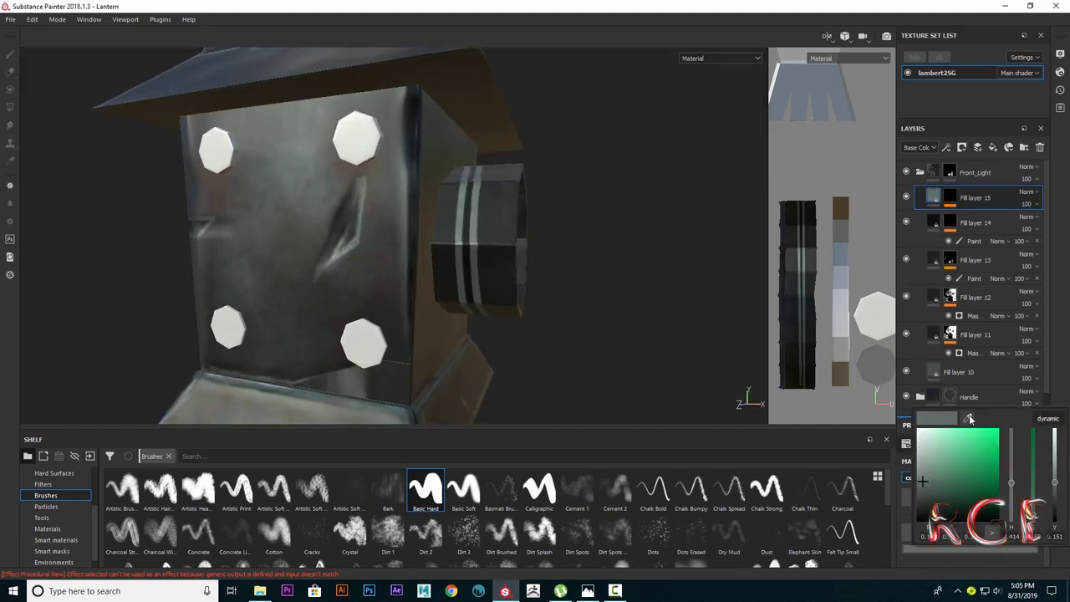
mouse_move(468, 175)
alt+mouse_down()
mouse_move(473, 318)
mouse_move(151, 305)
mouse_move(560, 305)
mouse_move(520, 302)
alt+mouse_up()
click(942, 222)
click(970, 529)
scroll(518, 304, up, 3)
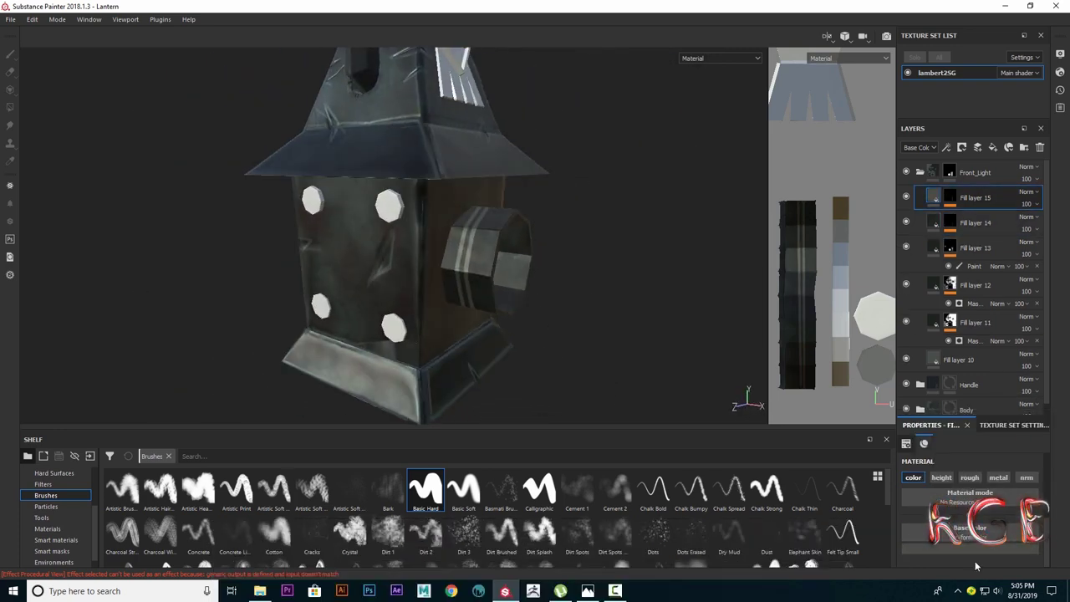
click(970, 529)
scroll(518, 299, up, 5)
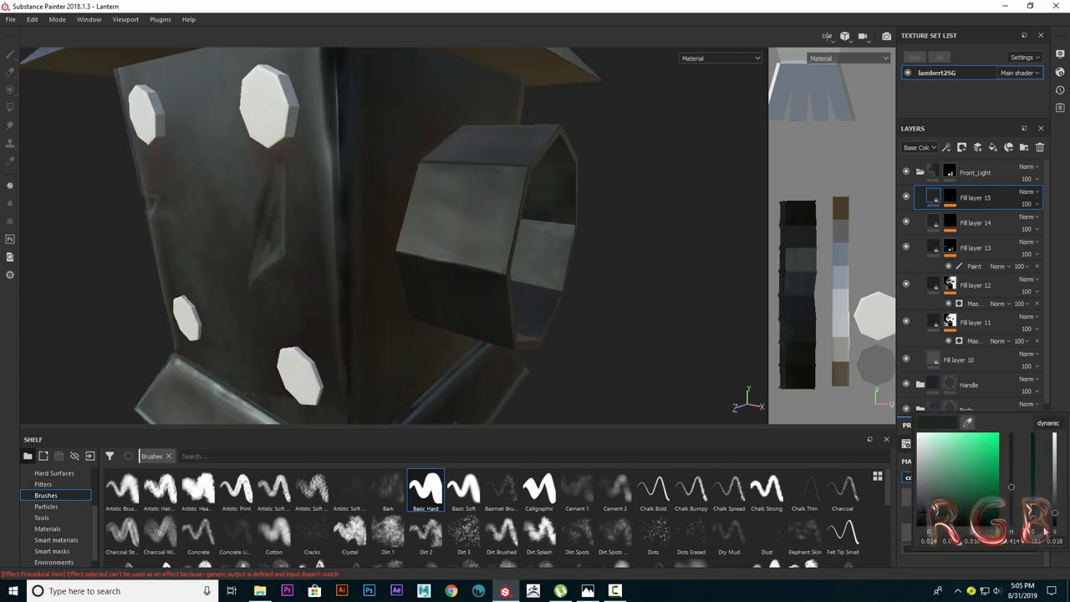
drag(1043, 520, 1060, 511)
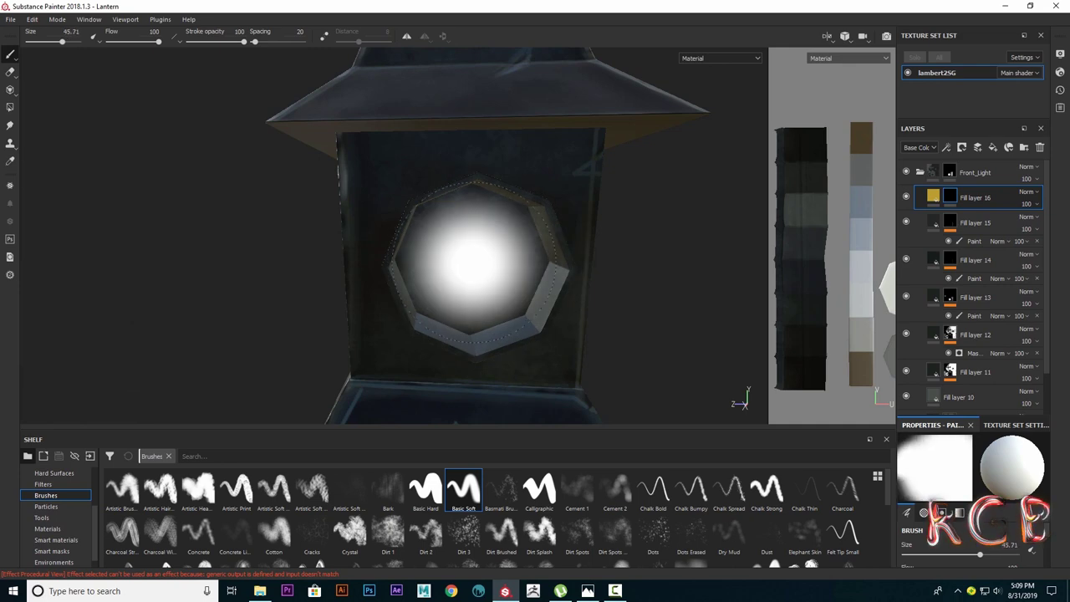
Add Fill layer 17 in the same yellow as Fill layer 16.
click(477, 263)
mouse_move(472, 259)
alt+mouse_down()
mouse_move(513, 298)
mouse_move(572, 292)
alt+mouse_up()
click(961, 147)
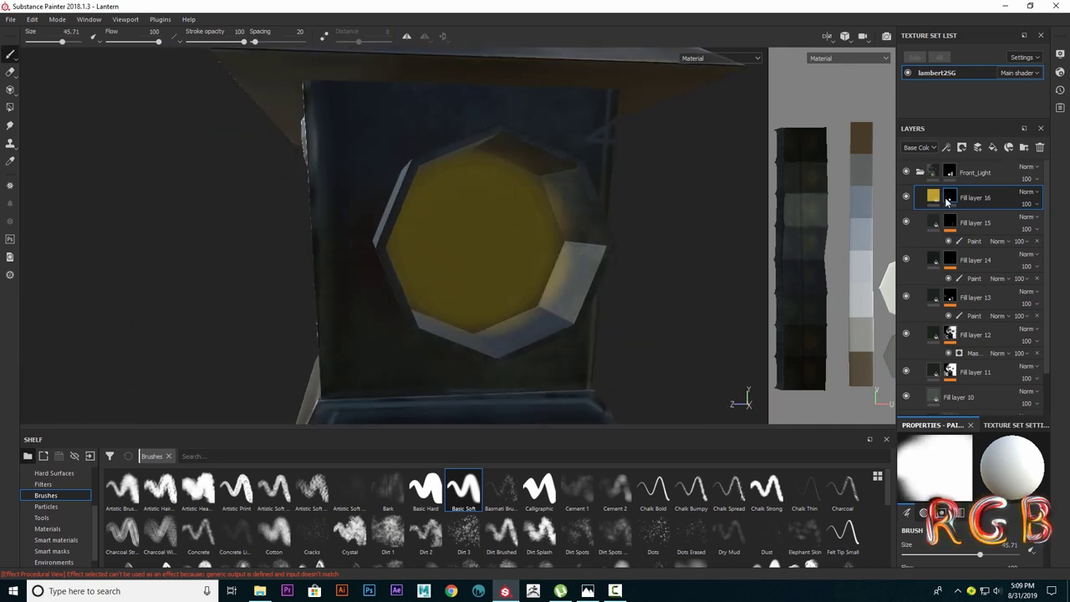
click(998, 511)
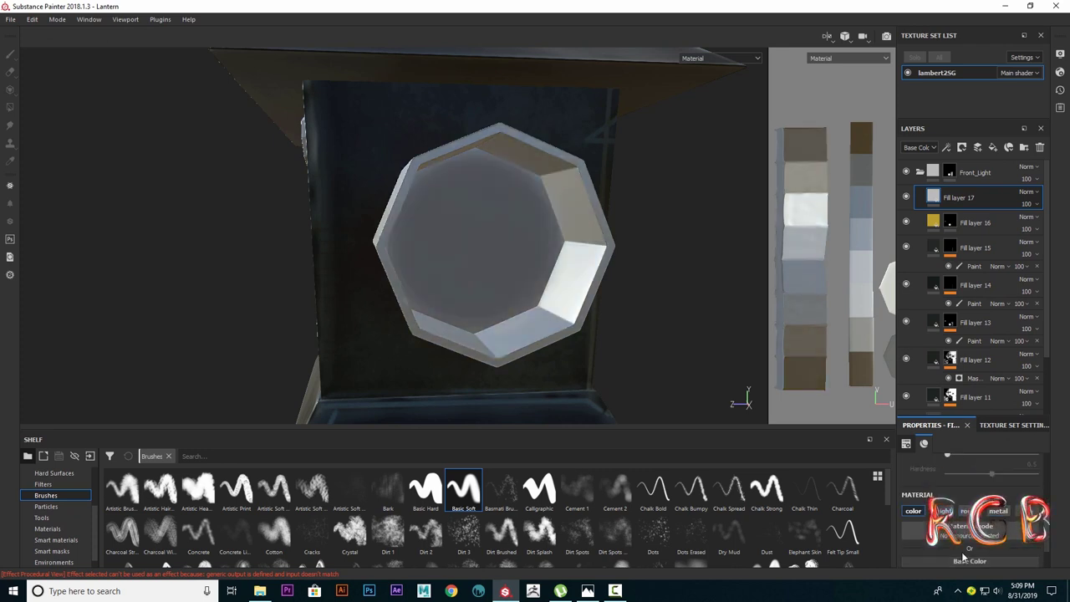
click(970, 551)
click(934, 219)
click(1026, 228)
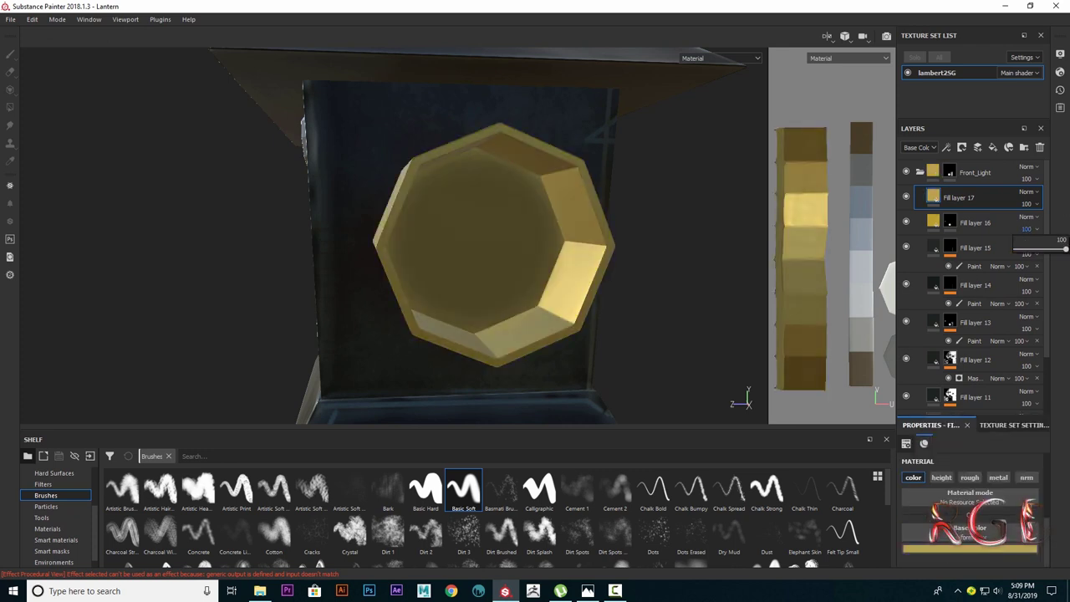
Give Fill layer 17 a black mask and paint yellow glow across the front glass.
right_click(944, 198)
click(970, 250)
key(1)
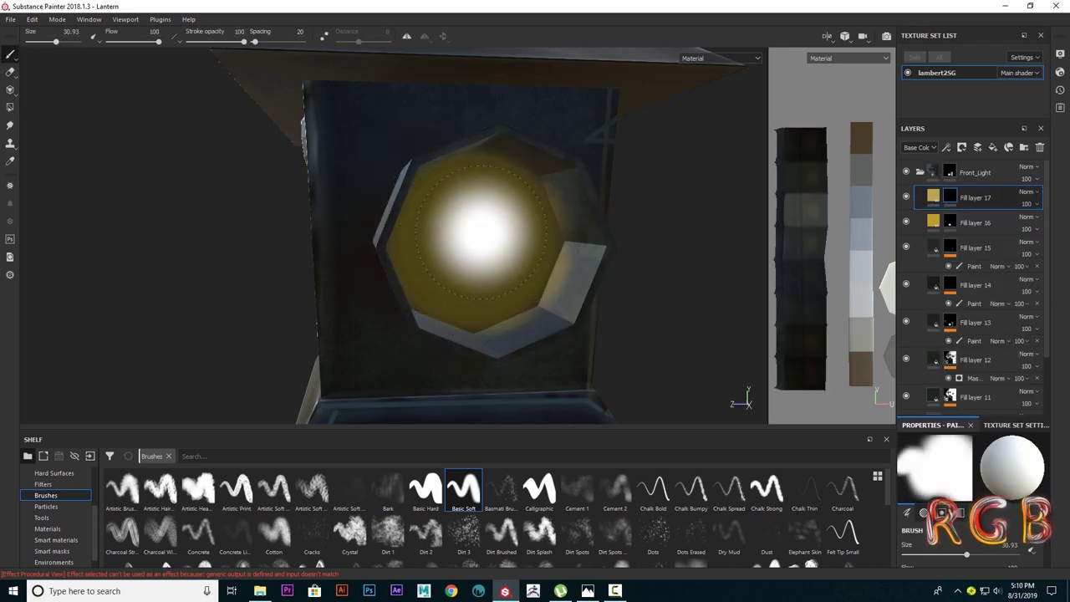
mouse_move(513, 251)
alt+mouse_down()
mouse_move(615, 302)
mouse_move(566, 298)
alt+mouse_up()
alt+right_drag(511, 203, 471, 299)
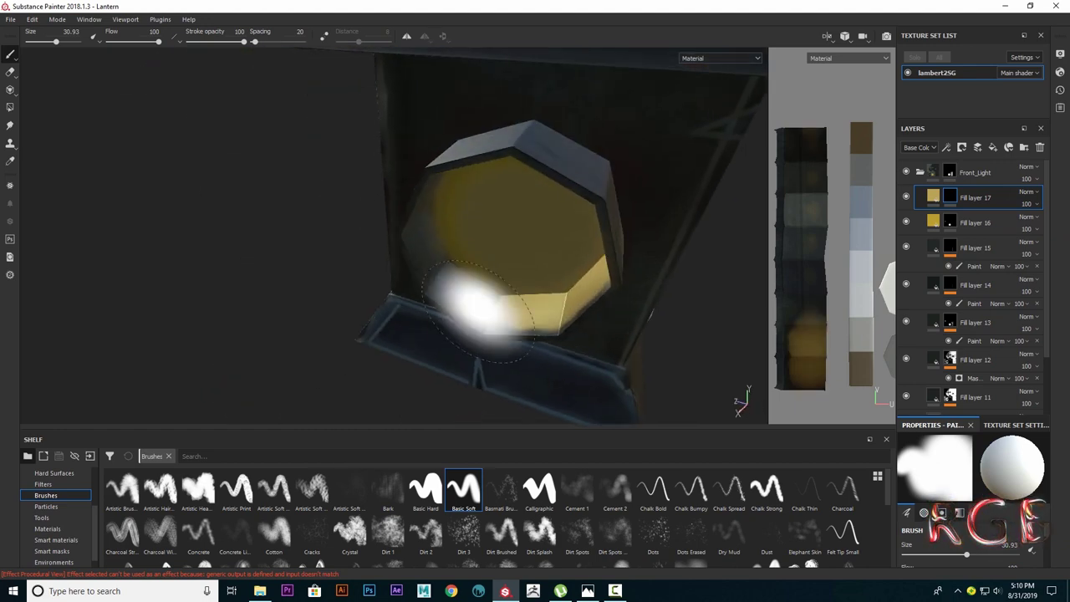
alt+drag(506, 281, 535, 276)
mouse_move(535, 276)
alt+right_down()
mouse_move(616, 306)
mouse_move(455, 171)
alt+right_up()
Lower the brush flow for softer glow and review the lantern from several angles.
mouse_move(483, 171)
alt+mouse_down()
mouse_move(592, 220)
mouse_move(430, 191)
mouse_move(508, 246)
alt+mouse_up()
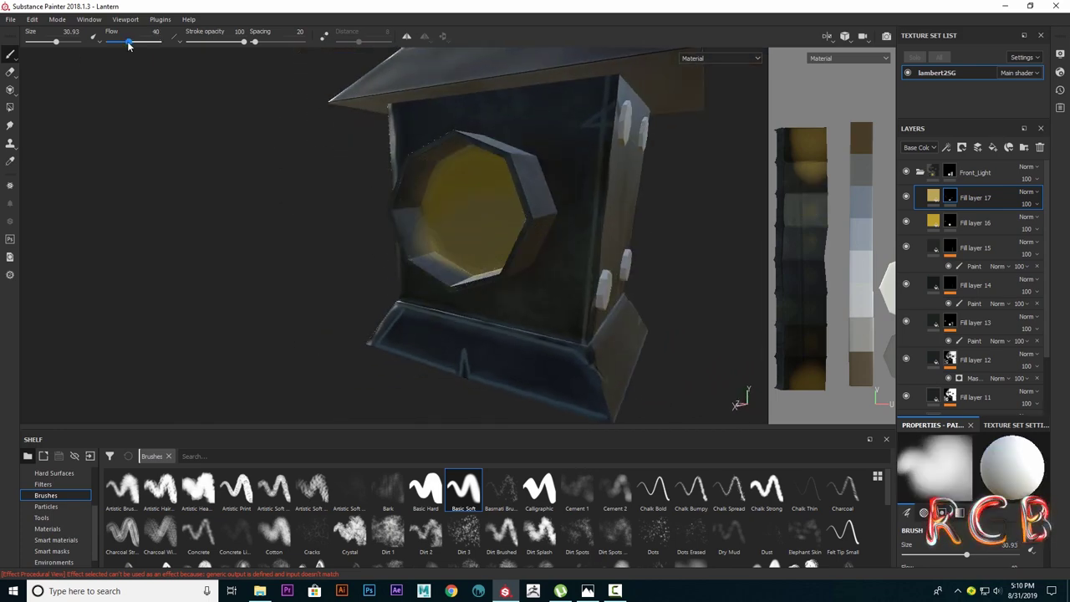
alt+drag(443, 230, 451, 295)
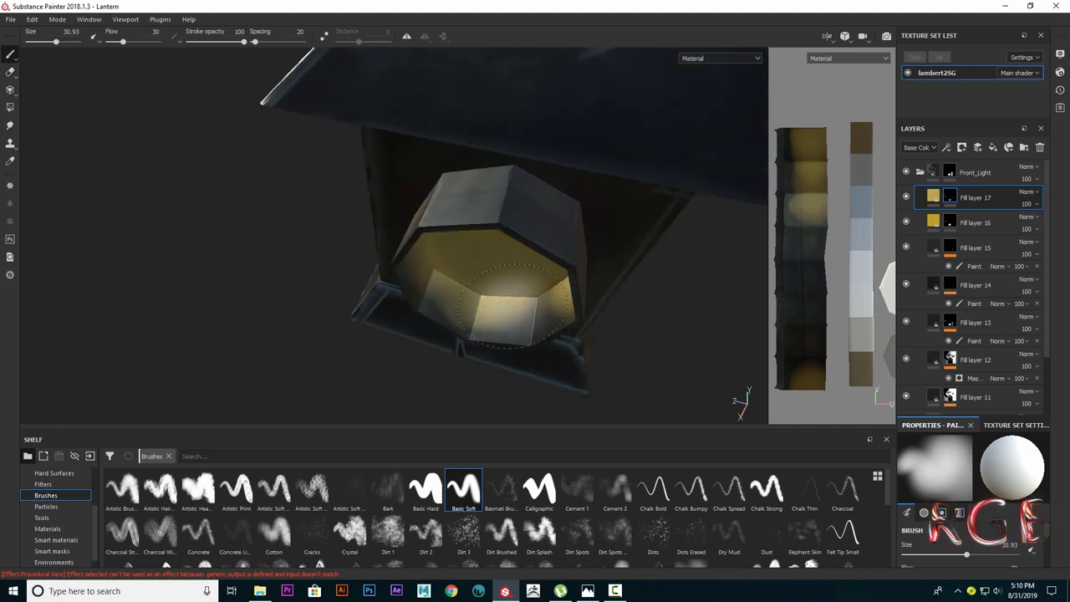
mouse_move(529, 341)
alt+mouse_down()
mouse_move(582, 178)
mouse_move(370, 299)
mouse_move(410, 193)
alt+mouse_up()
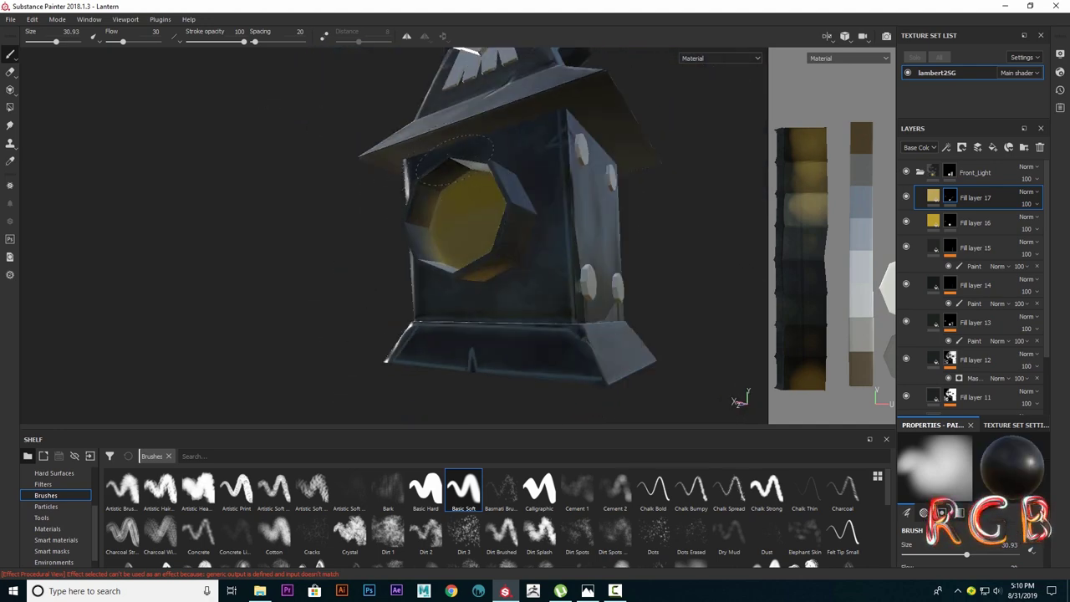
alt+drag(456, 157, 485, 178)
mouse_move(499, 310)
alt+mouse_down()
mouse_move(436, 251)
mouse_move(549, 370)
mouse_move(562, 341)
alt+mouse_up()
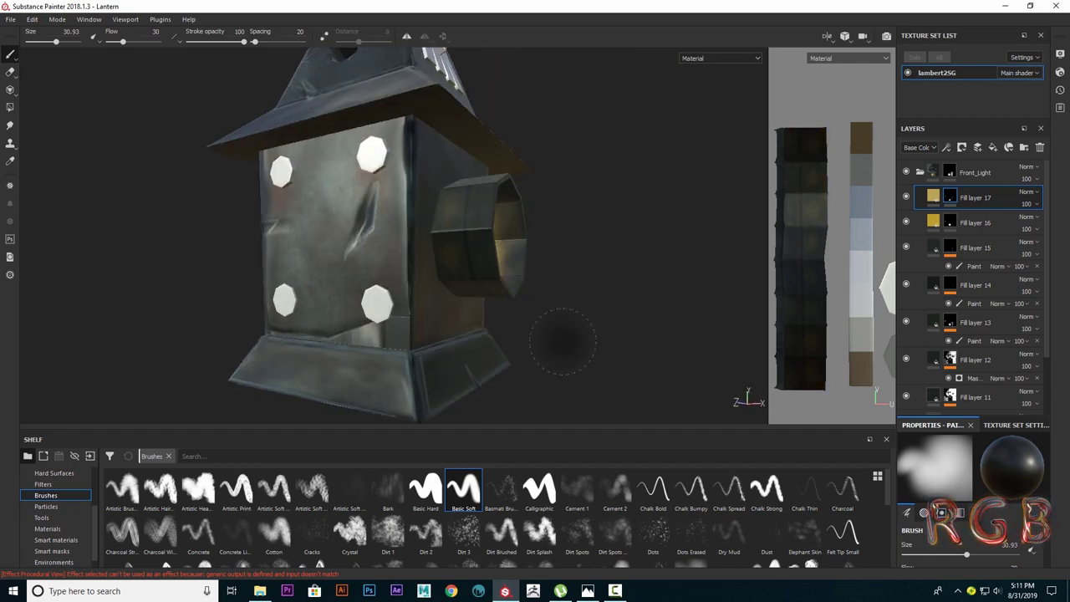
mouse_move(465, 280)
alt+mouse_down()
mouse_move(618, 351)
mouse_move(604, 292)
mouse_move(564, 307)
alt+mouse_up()
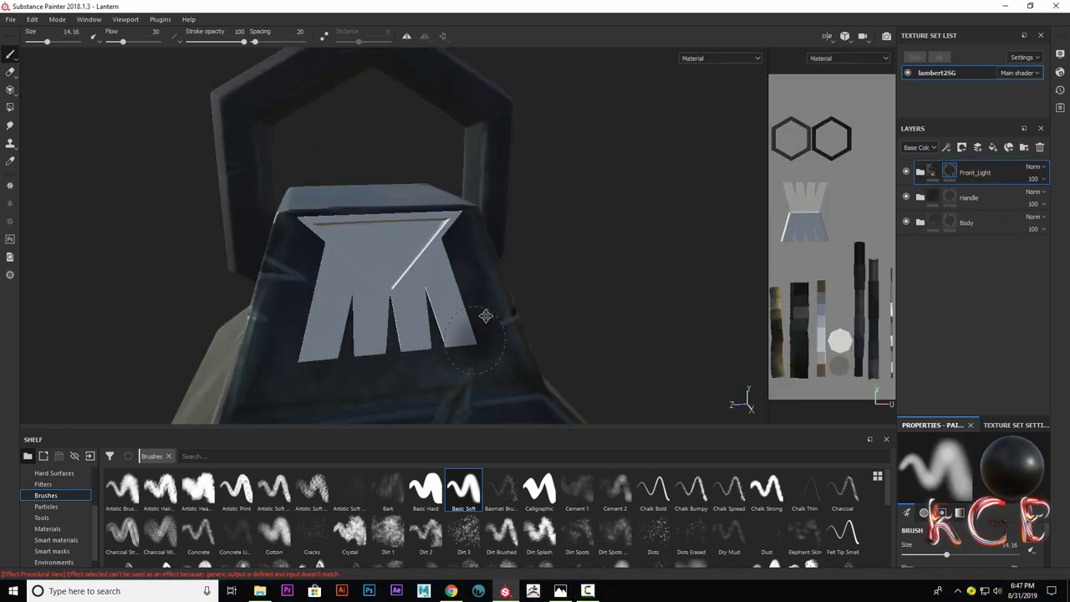
Add a new fill layer on top with higher metallic and adjusted roughness.
click(994, 149)
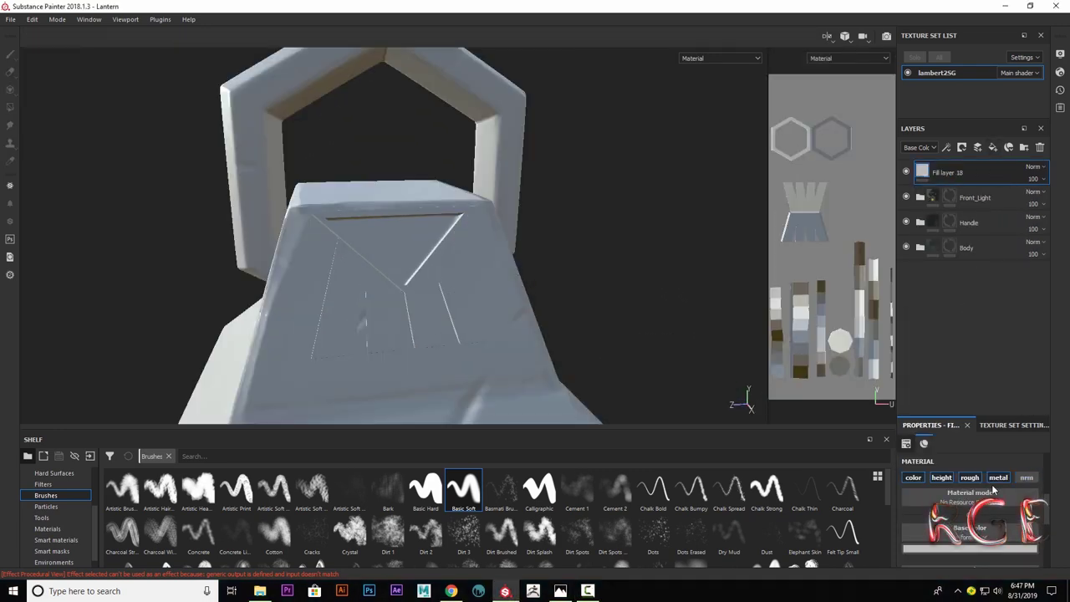
scroll(995, 510, down, 2)
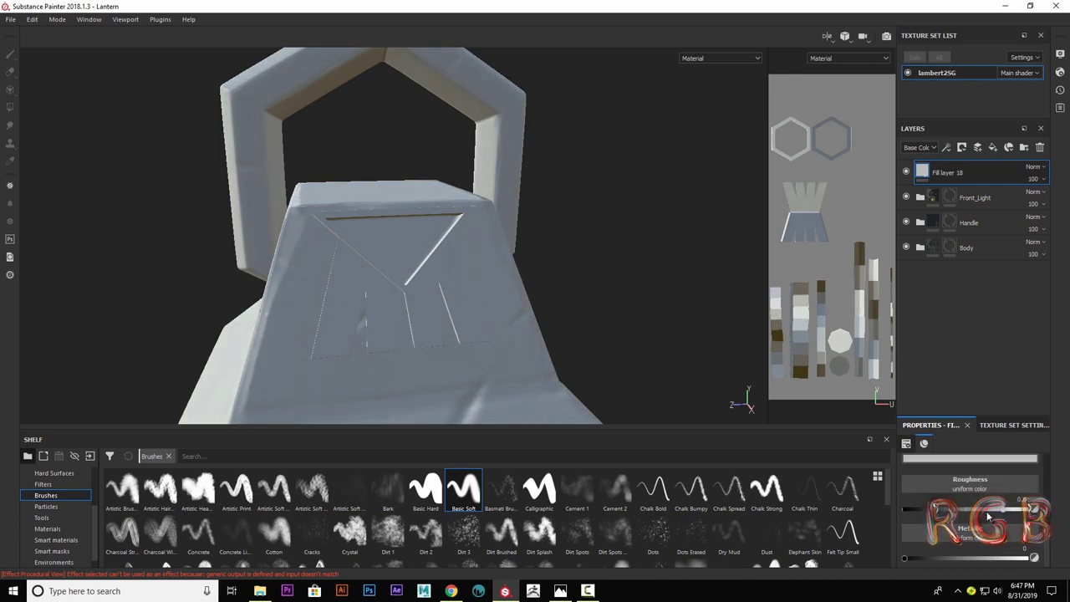
drag(1035, 558, 950, 559)
click(1003, 507)
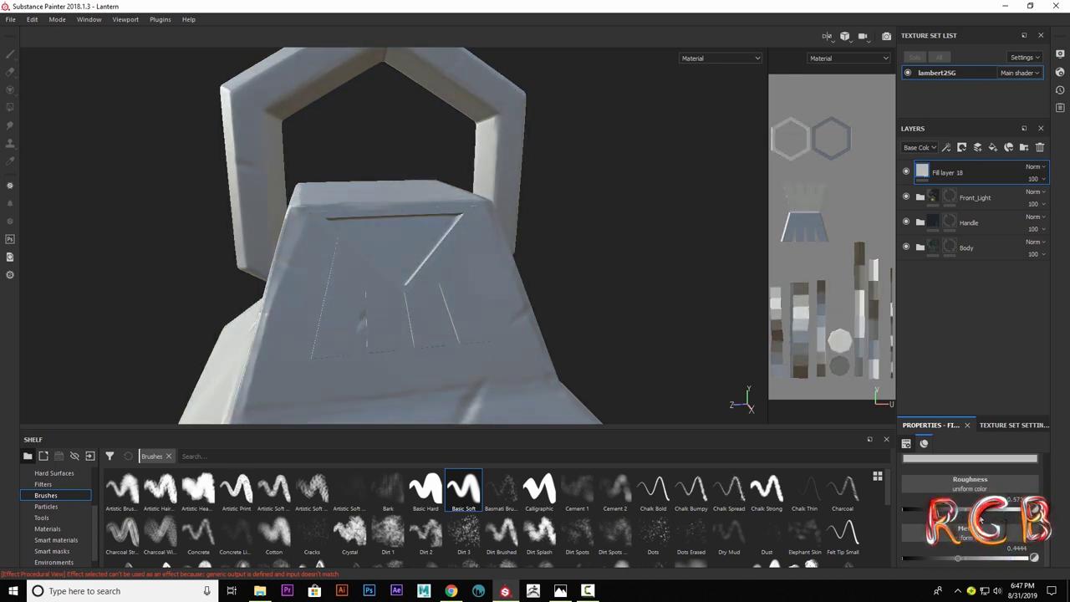
scroll(560, 282, down, 2)
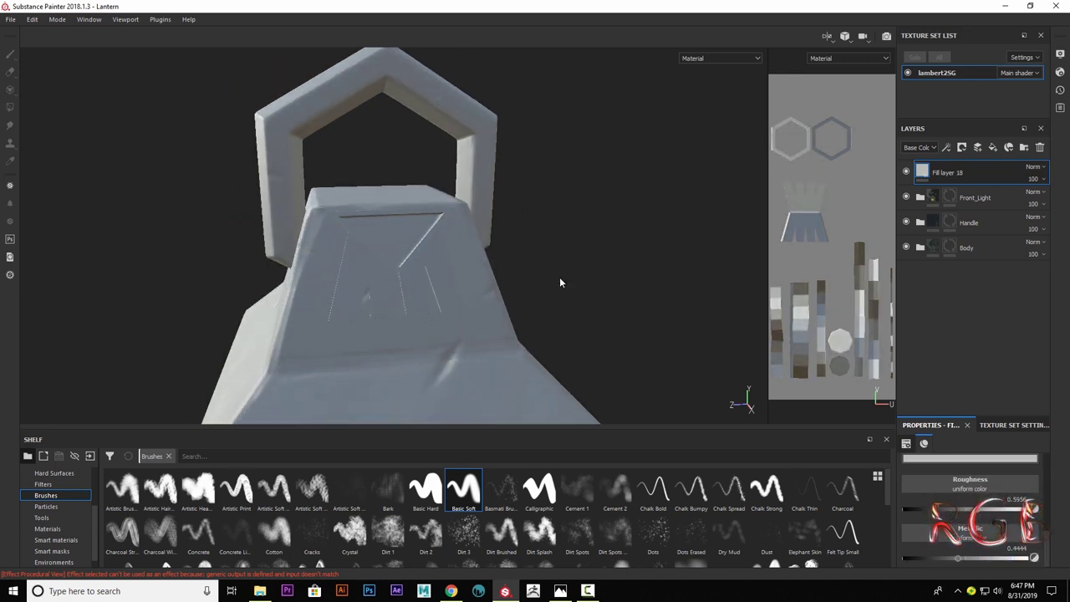
Create a folder named Decals and move Fill layer 10 into it.
click(920, 197)
click(949, 197)
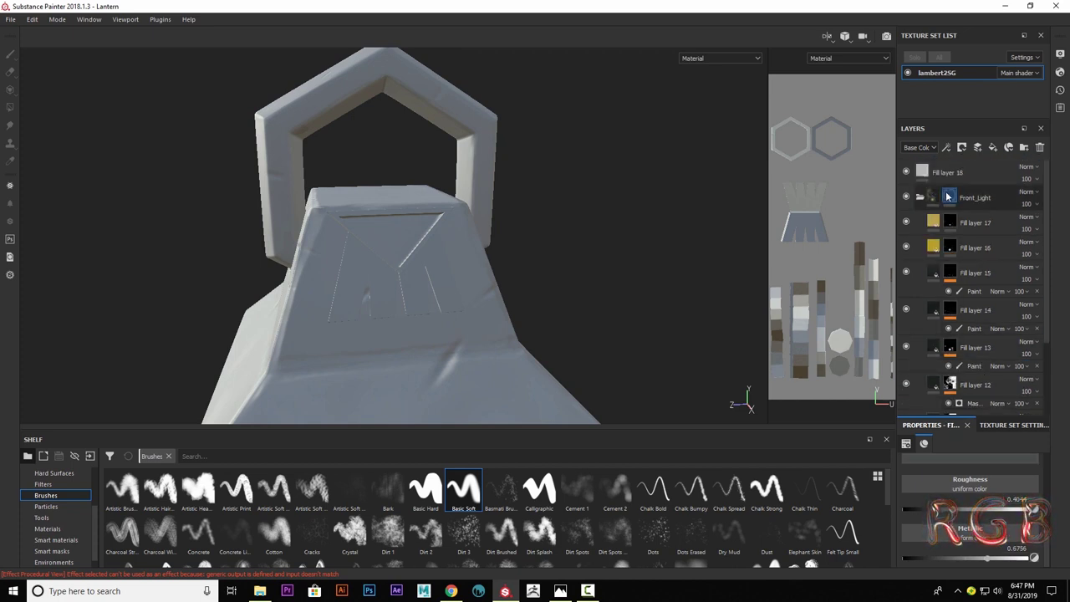
click(949, 198)
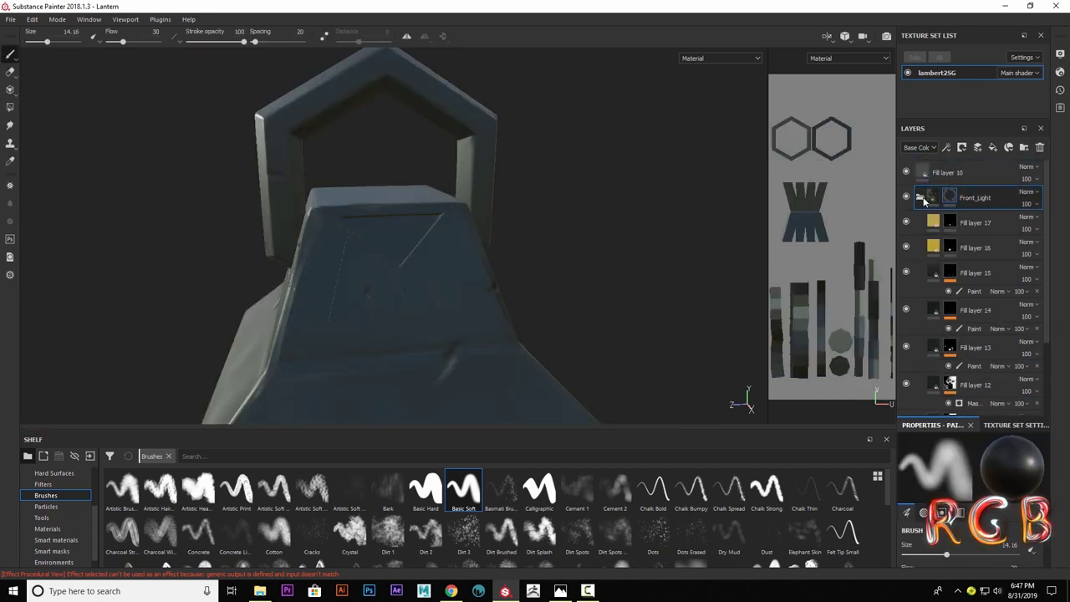
click(921, 198)
click(1023, 146)
text(De)
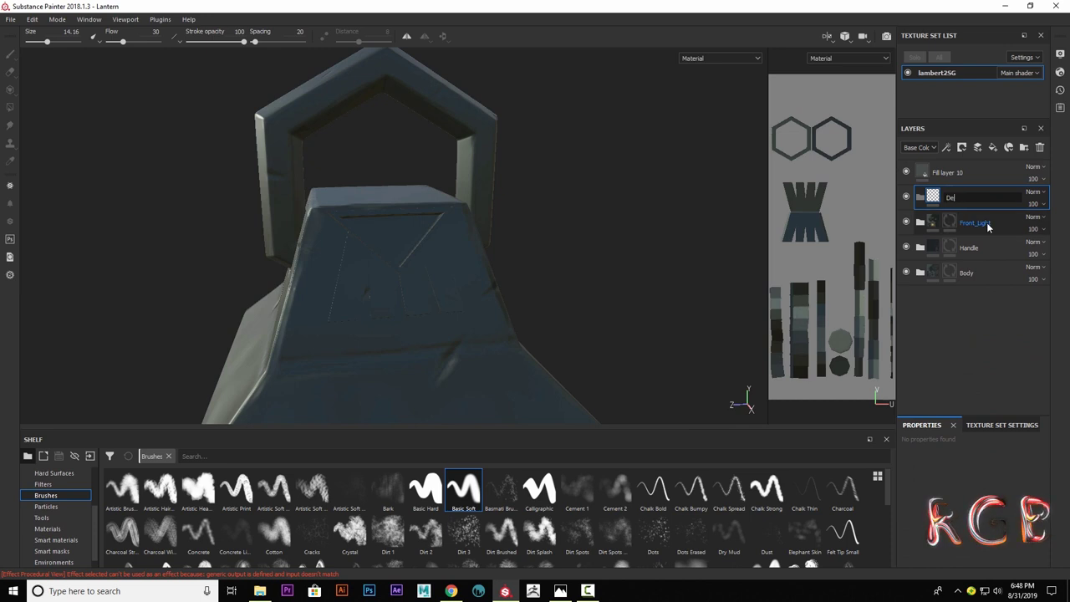
key(Return)
drag(980, 174, 995, 176)
Polygon-fill the M emblem into the Decals mask from a higher roof view.
key(4)
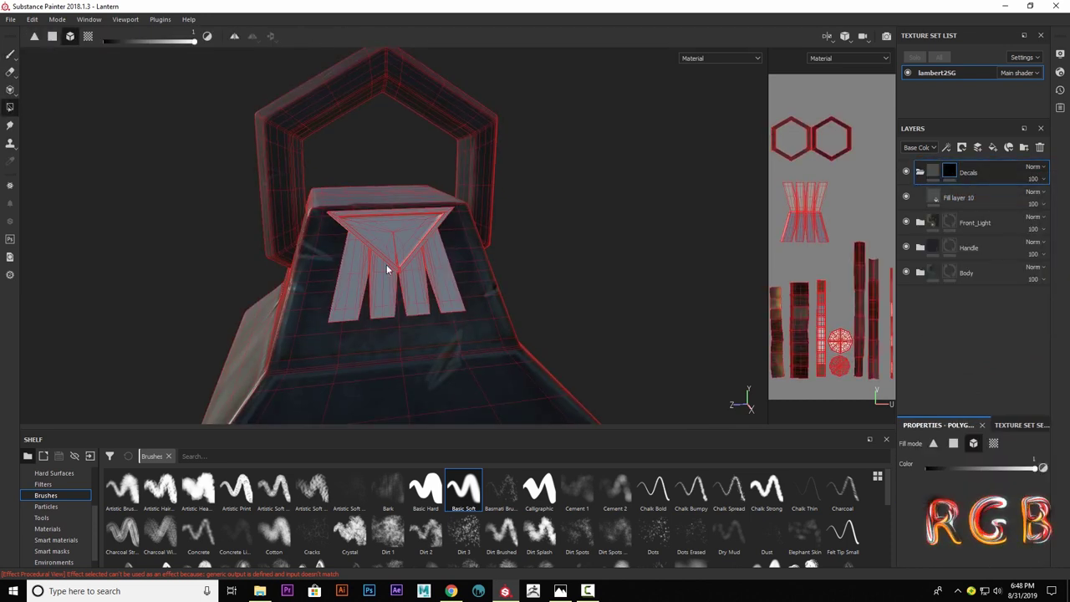
mouse_move(394, 250)
alt+mouse_down()
mouse_move(448, 204)
mouse_move(382, 322)
mouse_move(420, 378)
mouse_move(585, 282)
mouse_move(535, 251)
alt+mouse_up()
key(1)
Add a dark-coloured fill layer inside the Decals folder.
click(969, 198)
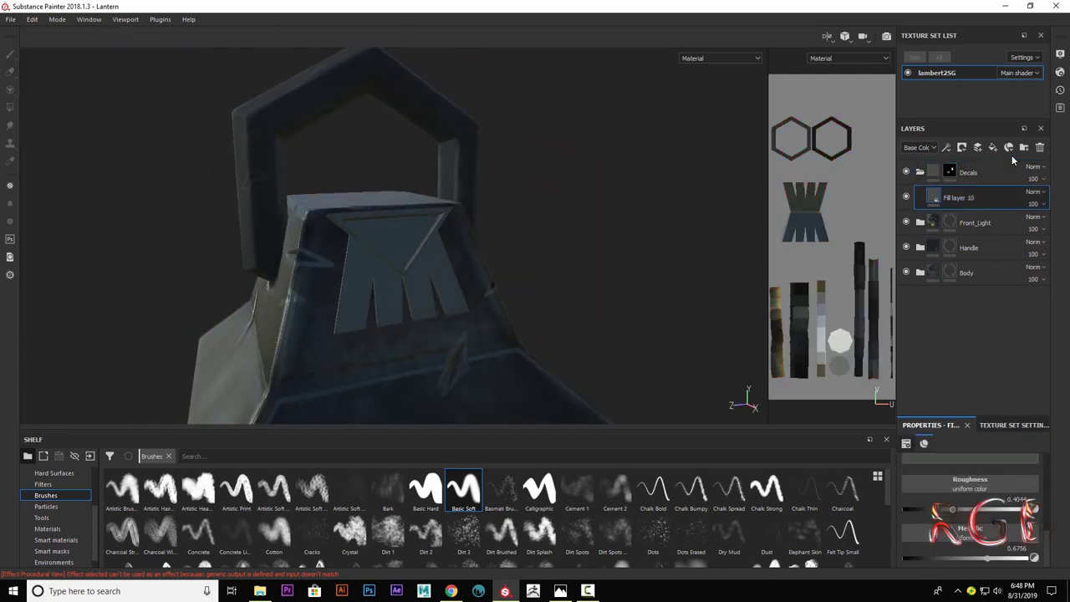
click(994, 148)
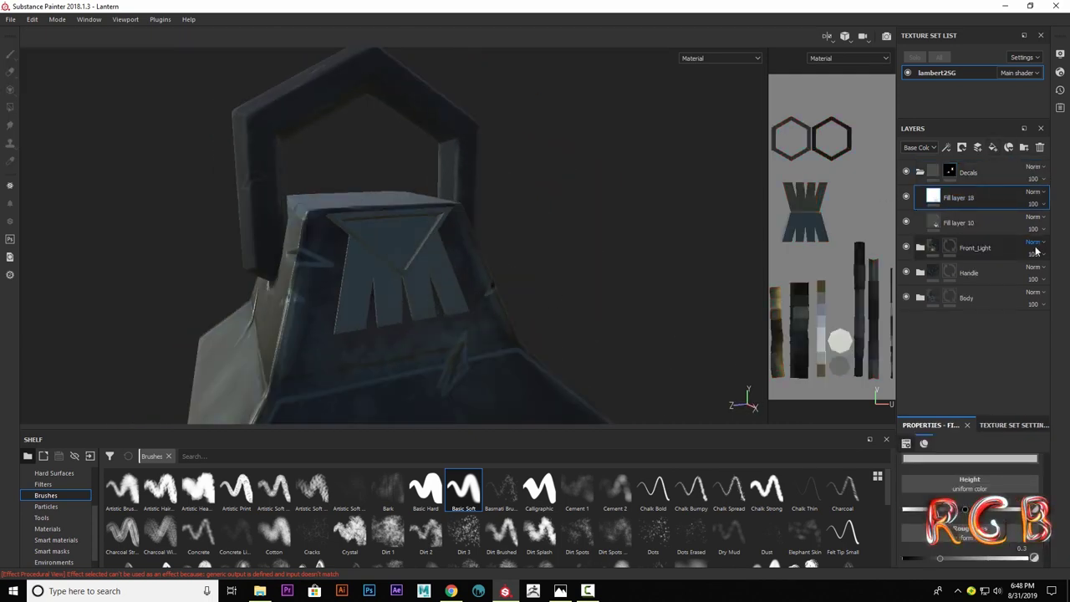
click(978, 526)
click(924, 493)
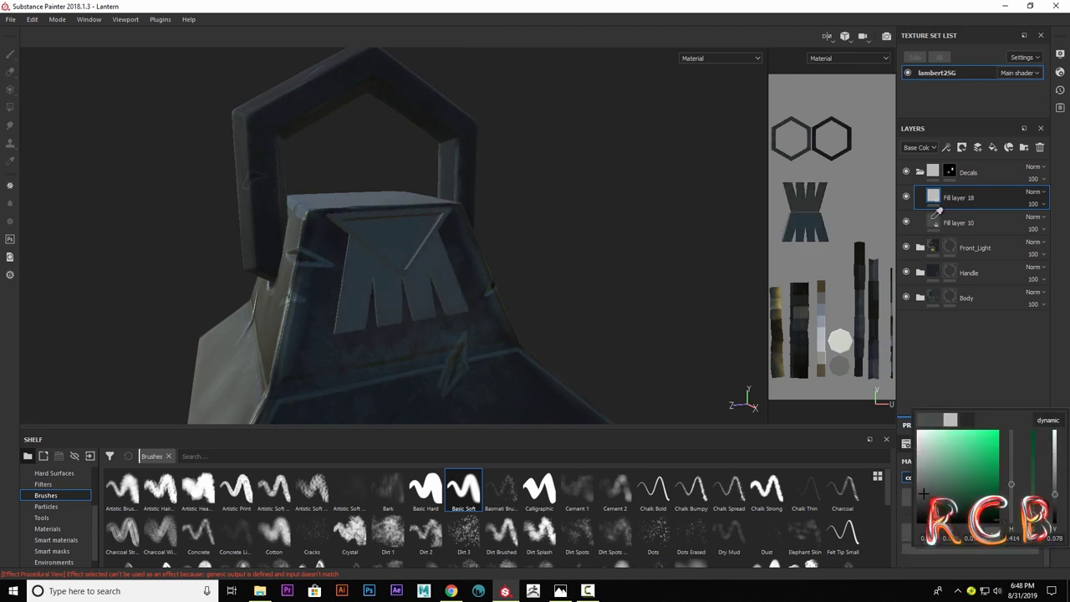
Give Fill layer 18 a black mask with a Mask Editor generator, Global Blur lowered to 0.07.
right_click(953, 204)
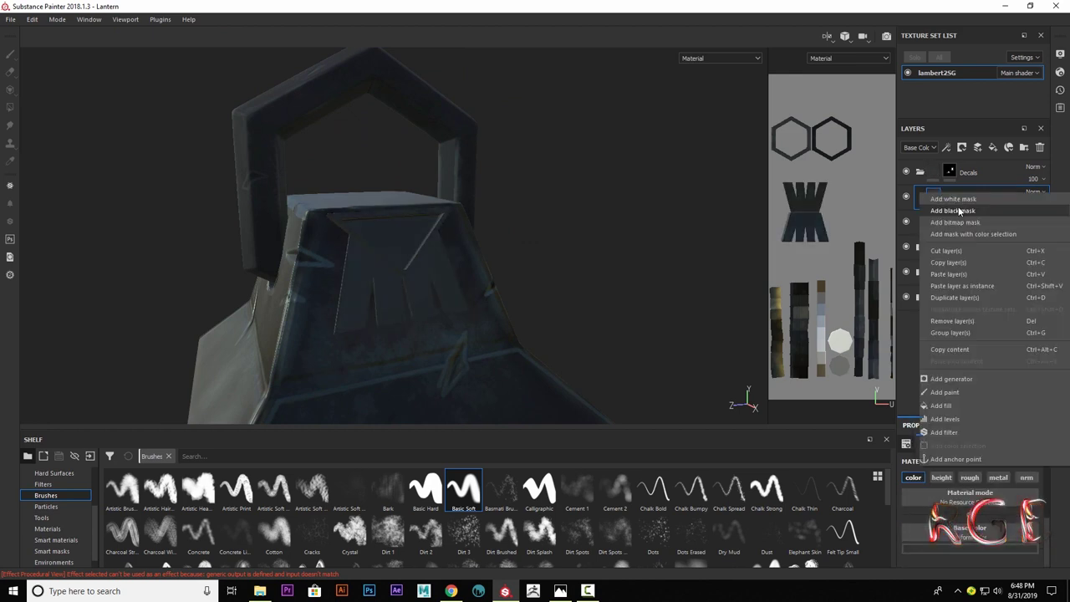
click(970, 215)
right_click(953, 204)
click(969, 393)
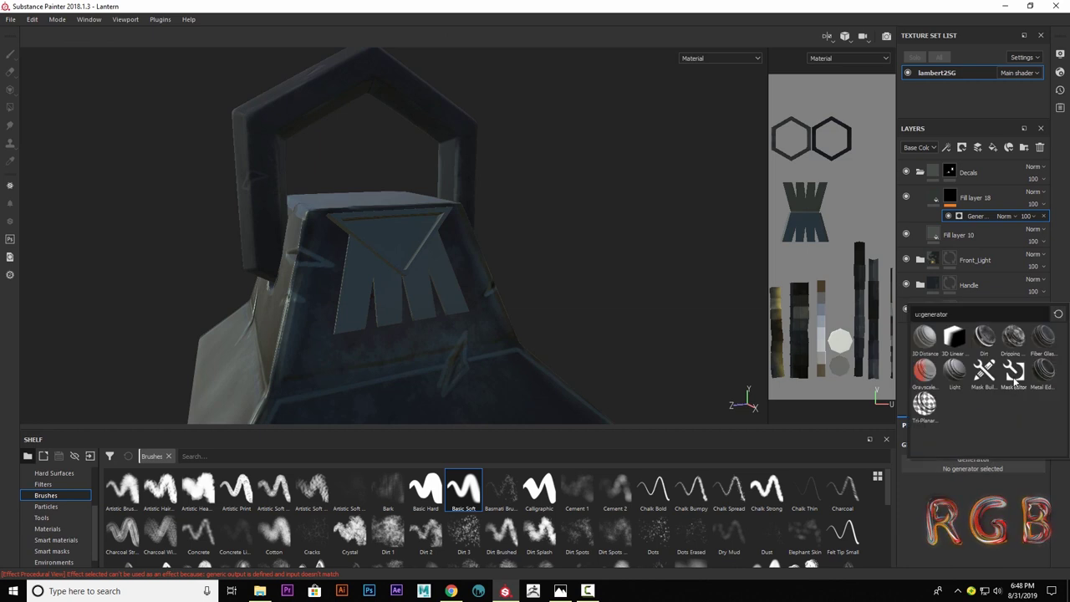
scroll(435, 290, up, 2)
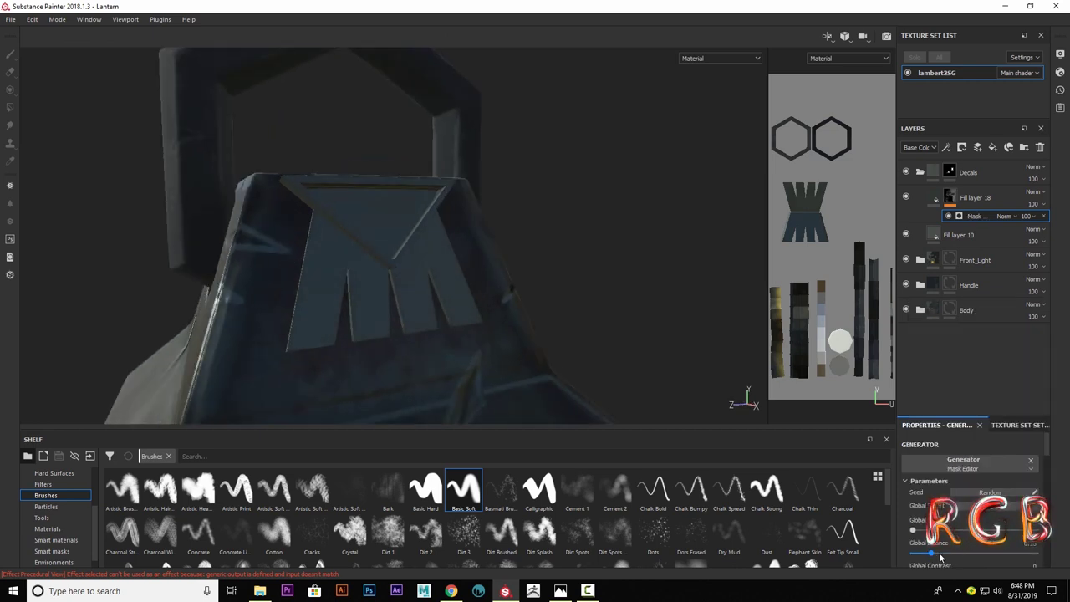
scroll(966, 552, down, 5)
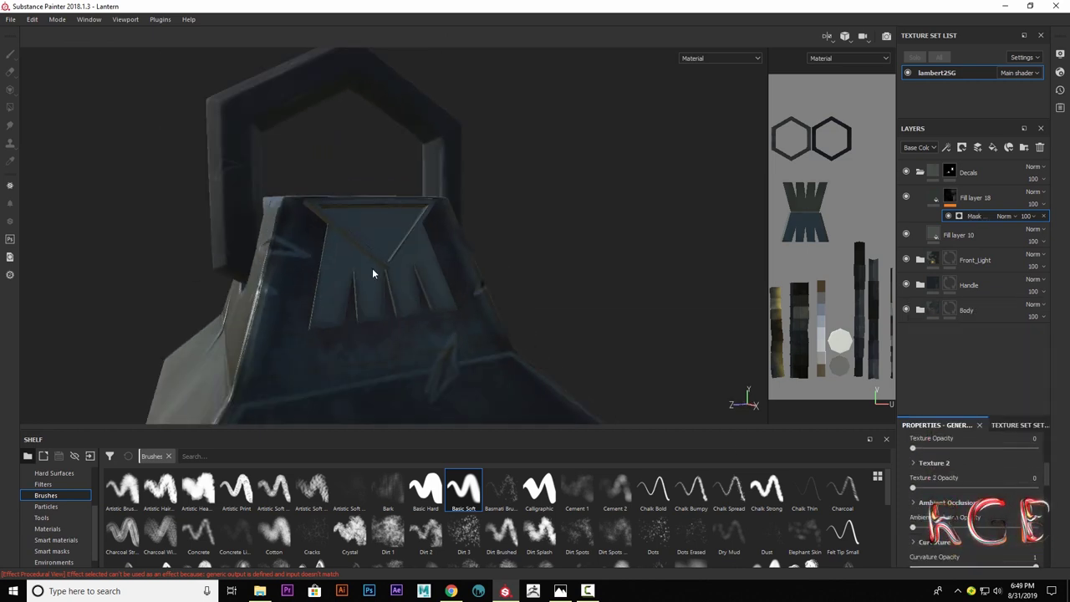
alt+drag(372, 267, 435, 276)
scroll(924, 468, up, 5)
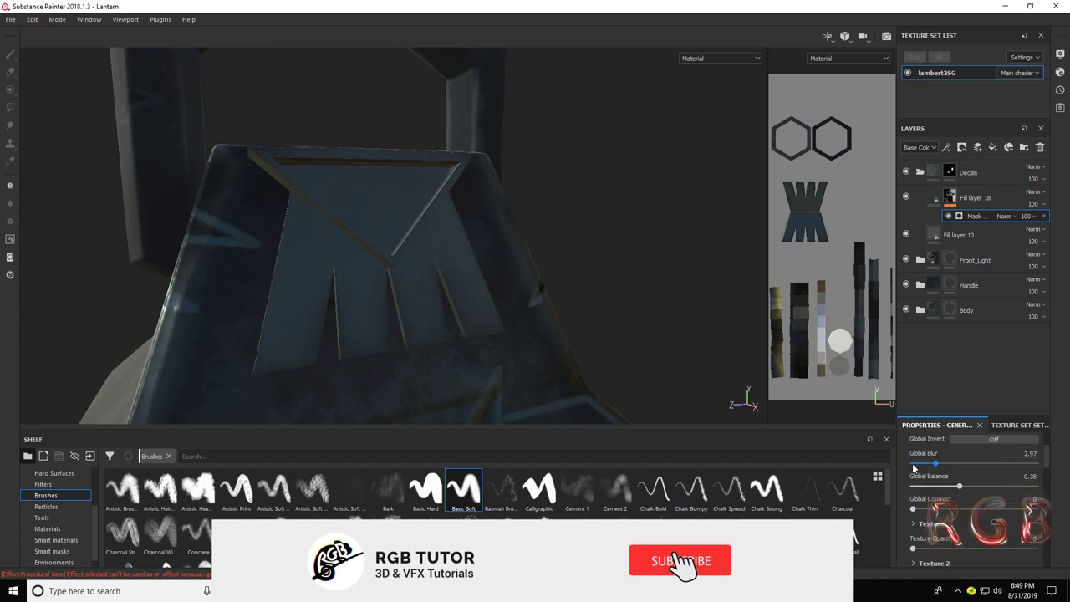
drag(914, 468, 914, 469)
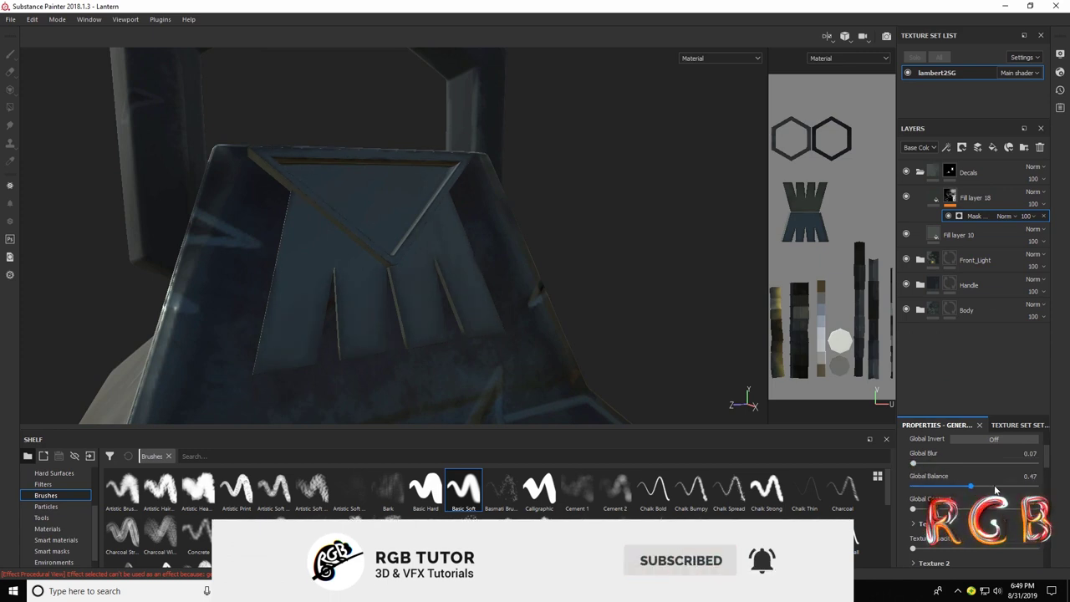
Add dark Fill layer 19 above Fill layer 18 with a white mask.
click(974, 197)
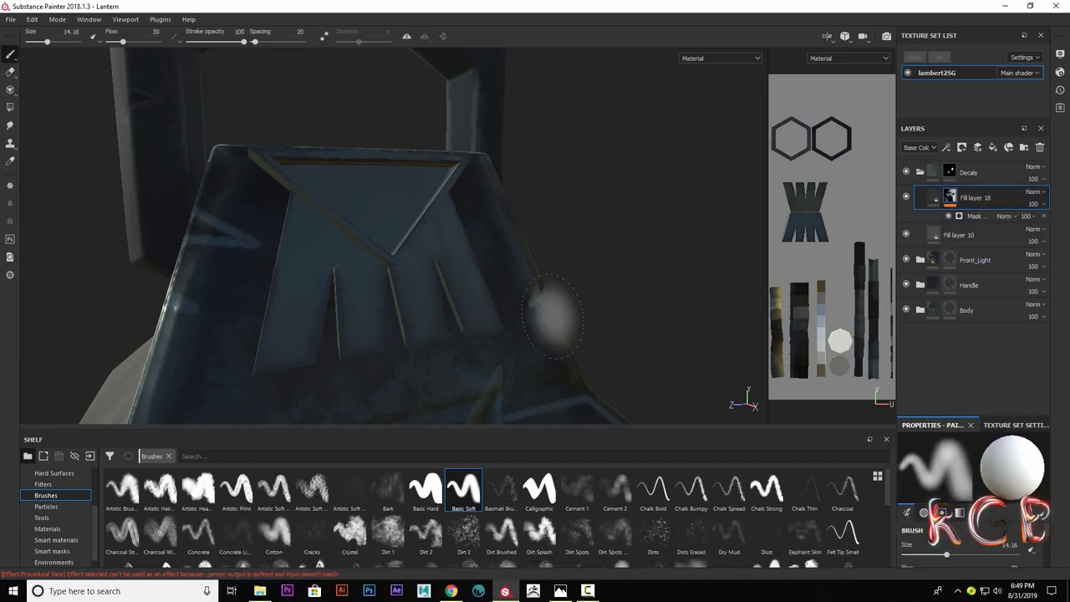
alt+drag(550, 310, 502, 276)
click(993, 148)
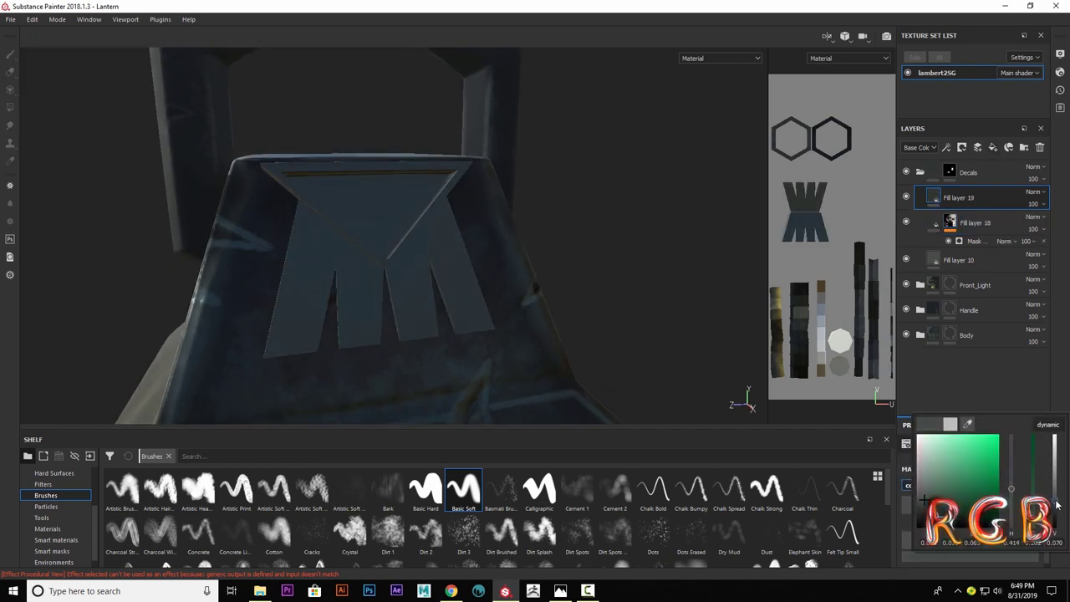
right_click(919, 193)
click(981, 224)
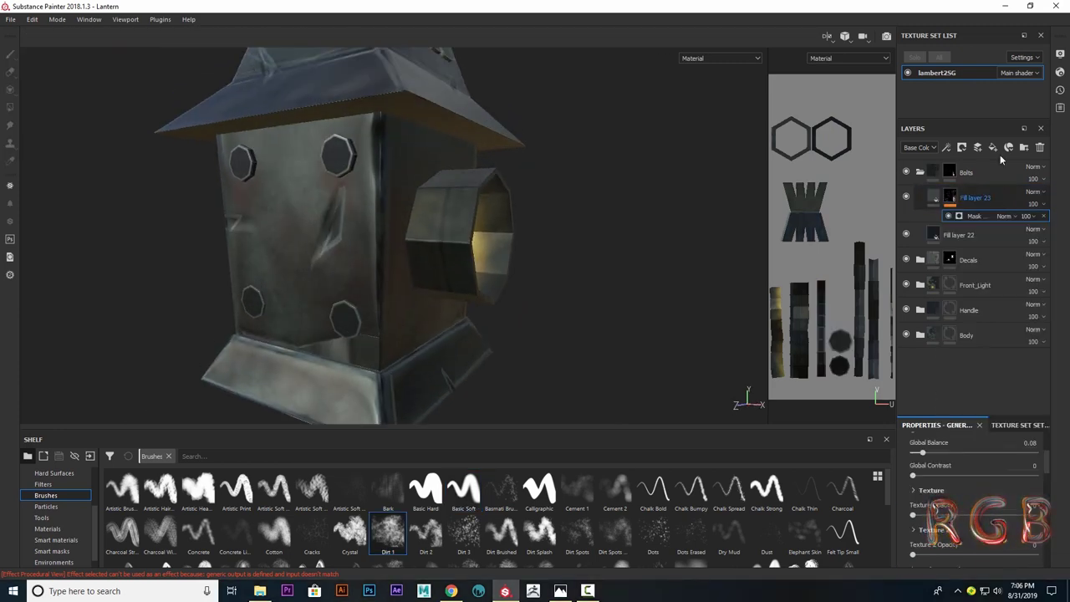
Add a fill layer above Fill layer 23 in the Bolts folder.
click(994, 149)
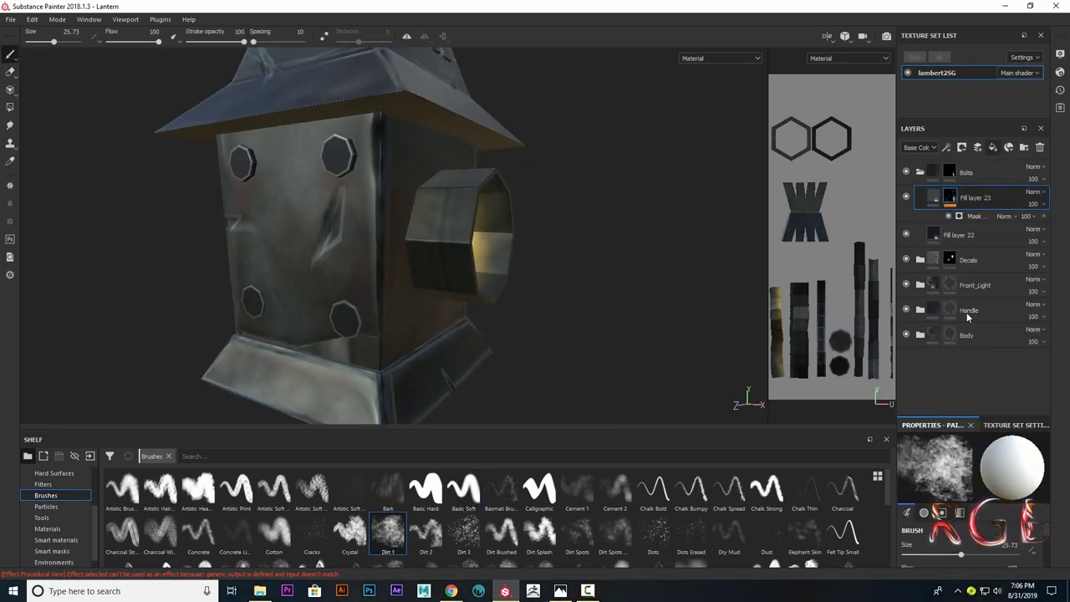